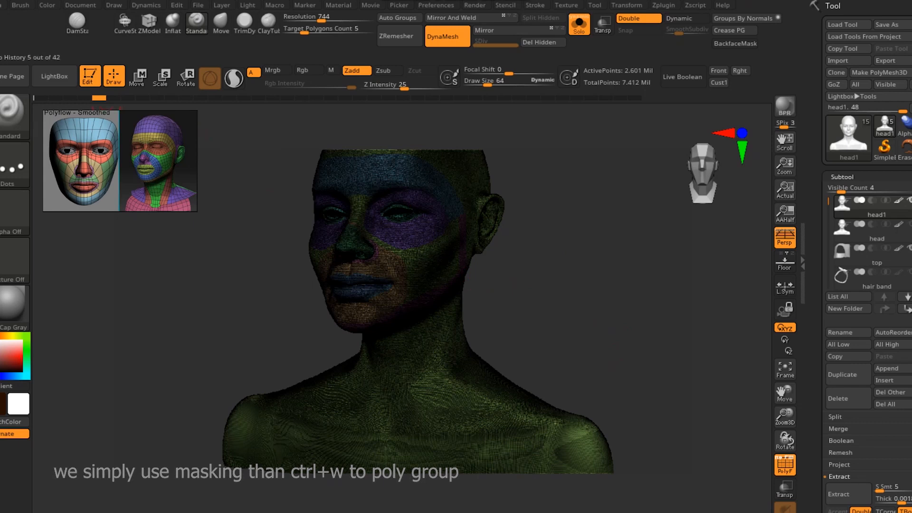
Redo the recorded history steps on head1 up to isolating the forehead, eye, nose, lip and jawline polygroups
key("ctrl+shift+z")
key("ctrl+shift+z")
left_click_drag(550, 298, 600, 336)
left_click_drag(539, 342, 509, 300)
key("ctrl+shift+z")
key("ctrl+shift+z")
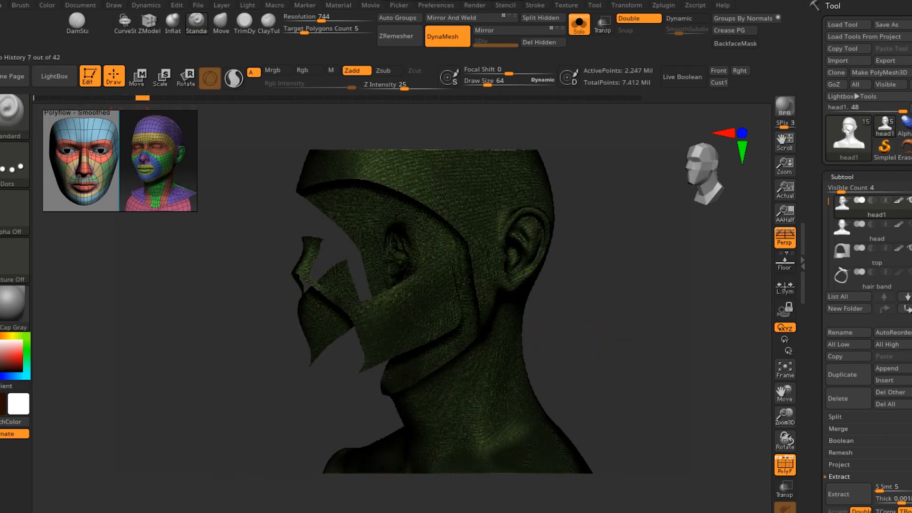
key("ctrl+shift+z")
key("ctrl+shift+z")
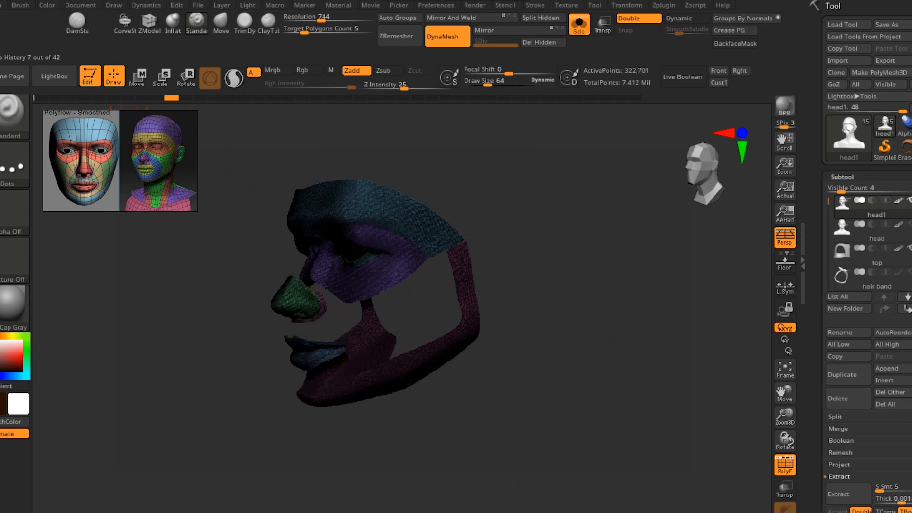
Advance the history through masking the area around the mouth and bringing back the whole head
key("ctrl+shift+z")
left_click_drag(179, 233, 370, 334)
mouse_move(611, 317)
left_mouse_down()
mouse_move(727, 318)
mouse_move(620, 314)
mouse_move(515, 333)
mouse_move(577, 332)
left_mouse_up()
left_click(198, 99)
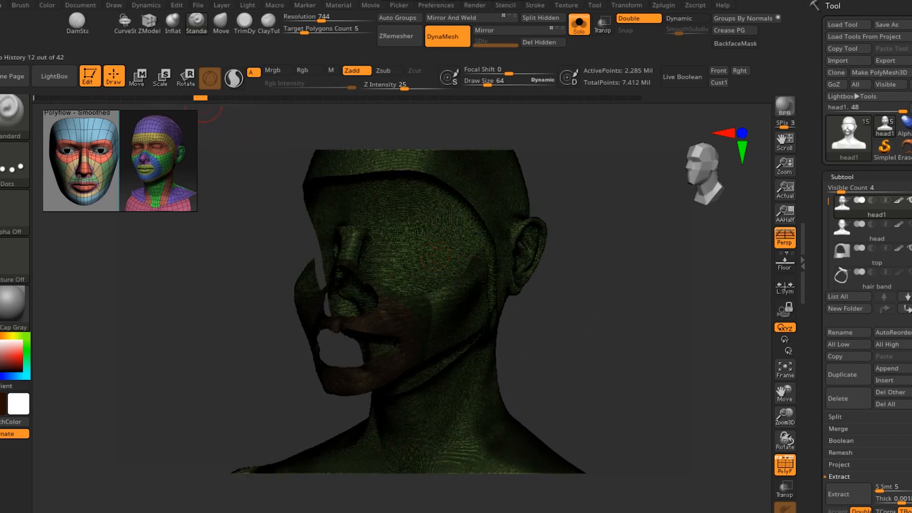
left_click(215, 98)
left_click(229, 98)
left_click(244, 99)
left_click_drag(594, 283, 689, 325, "alt")
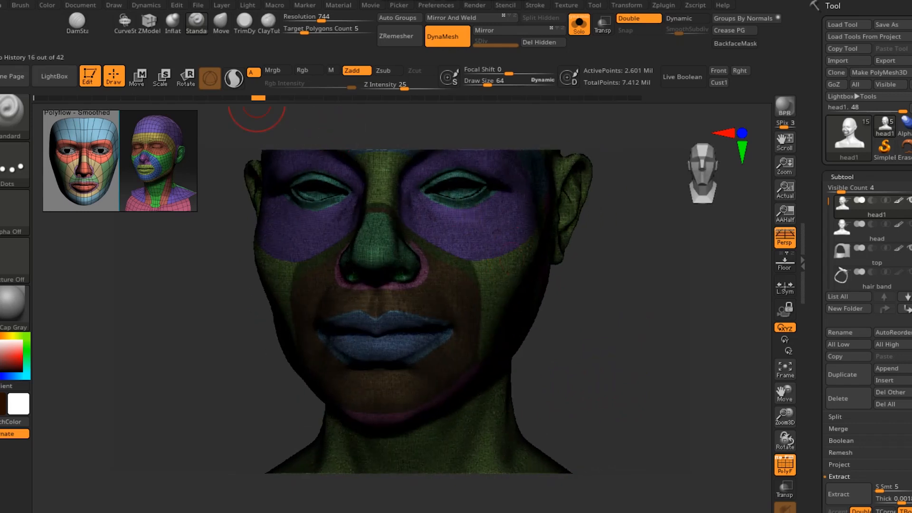
Redo the recorded steps that isolate the area around the mouth and give the upper lip area its own polygroup
left_click(273, 98)
key("ctrl+shift+z")
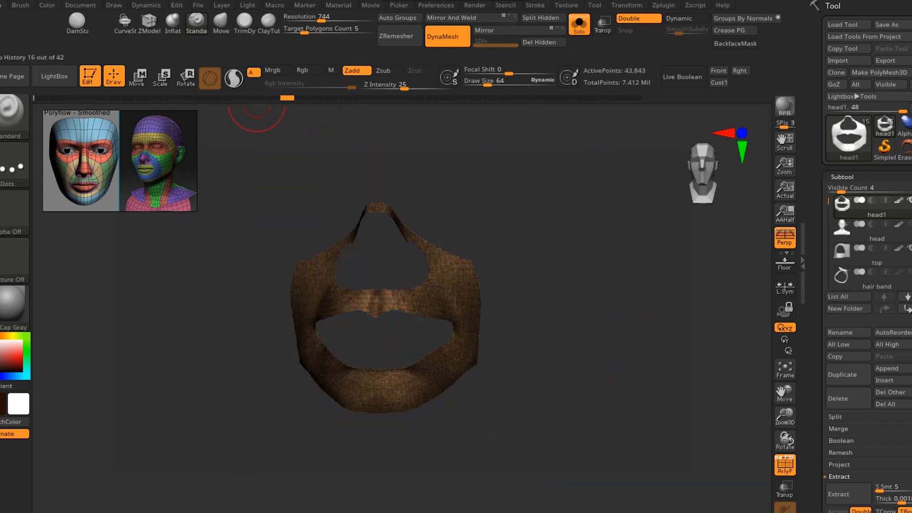
key("ctrl+shift+z")
key("ctrl+shift+z")
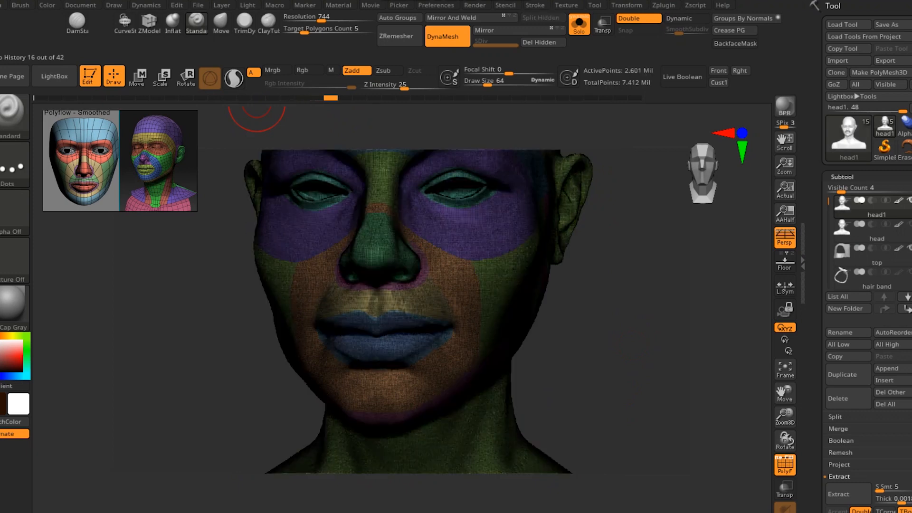
Advance the history through hiding the face groups, grouping the nose bridge, and turning the masked cheeks into a polygroup
left_click(344, 98)
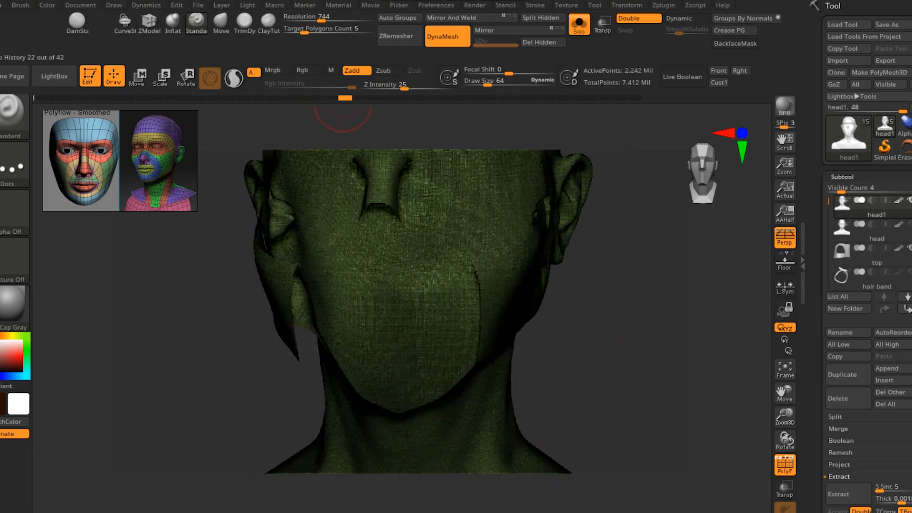
key("ctrl+shift+z")
mouse_move(643, 307)
left_mouse_down("alt")
mouse_move(641, 342)
mouse_move(525, 214)
left_mouse_up("alt")
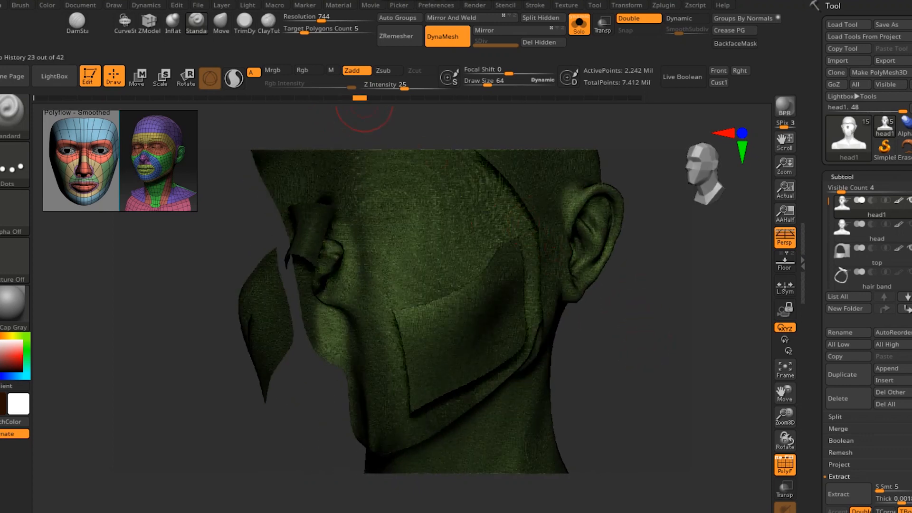
key("ctrl+shift+z")
key("ctrl+shift+z")
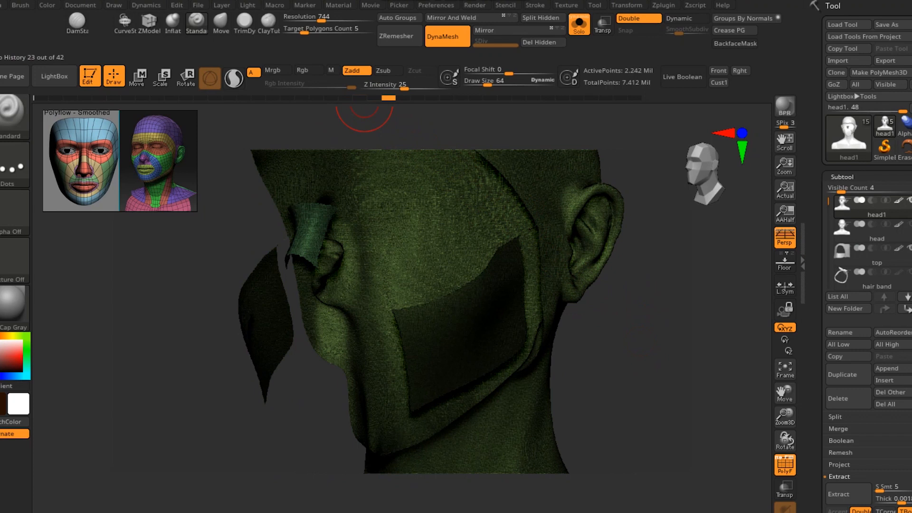
key("ctrl+shift+z")
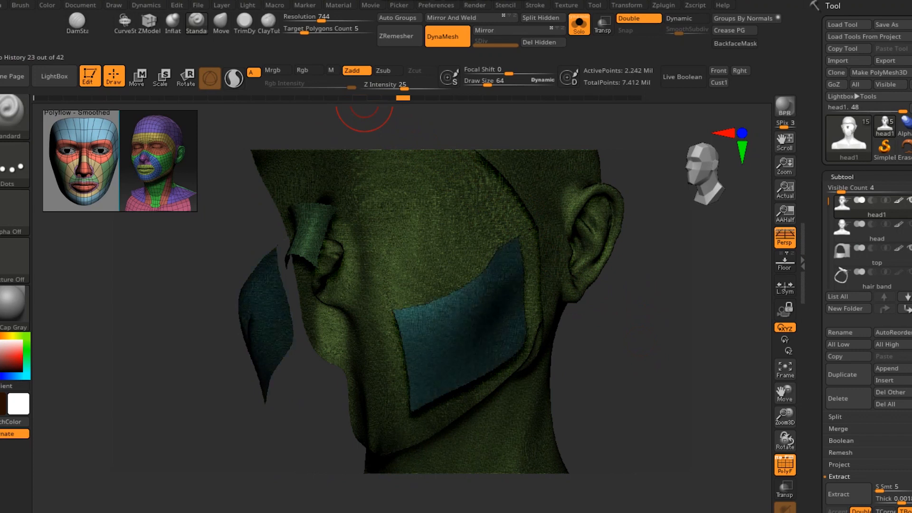
Redo the recorded steps that hide the cheek and nose bridge groups and restore the full head
key("ctrl+shift+z")
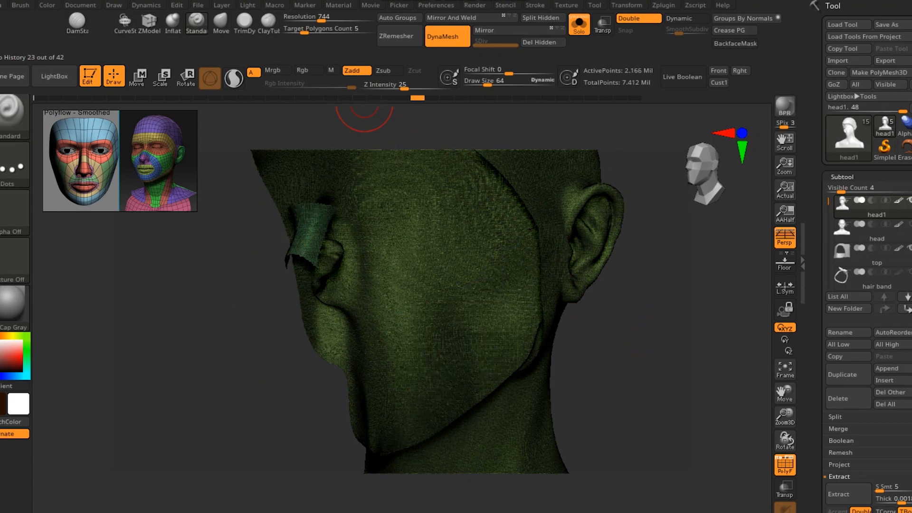
key("ctrl+shift+z")
left_click_drag(621, 345, 592, 315)
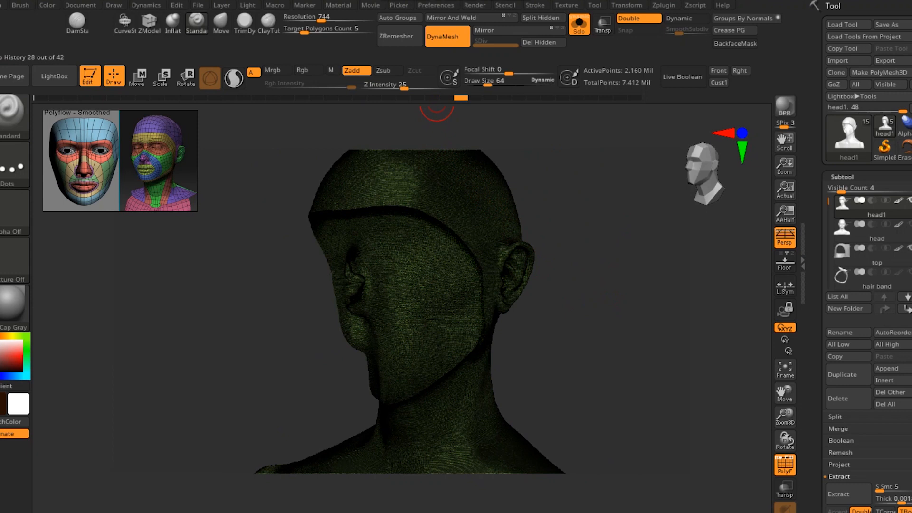
key("ctrl+shift+z")
mouse_move(582, 294)
left_mouse_down()
mouse_move(540, 295)
mouse_move(613, 300)
mouse_move(602, 313)
mouse_move(613, 311)
mouse_move(599, 310)
left_mouse_up()
left_click_drag(627, 309, 564, 275, "alt")
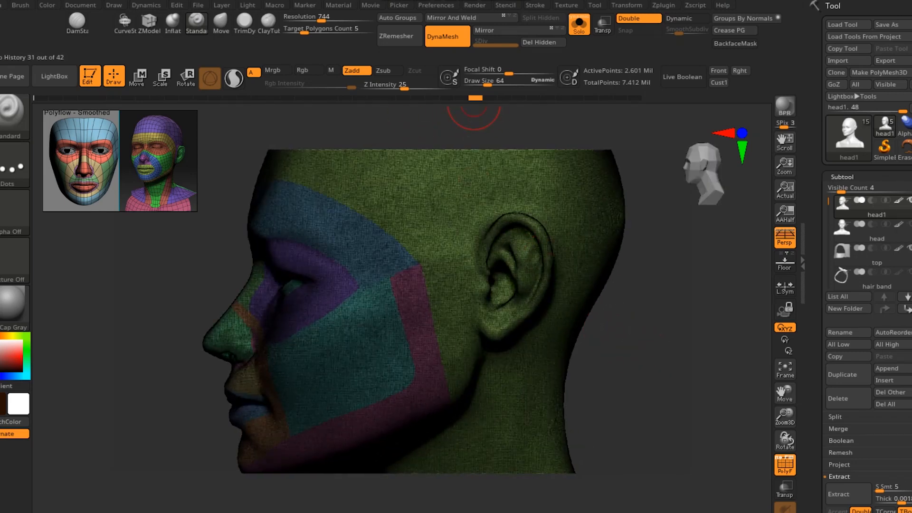
Advance the history to the isolated jawline strip and invert the visibility to show the rest of the head
left_click_drag(475, 98, 490, 98)
left_click_drag(577, 331, 525, 194)
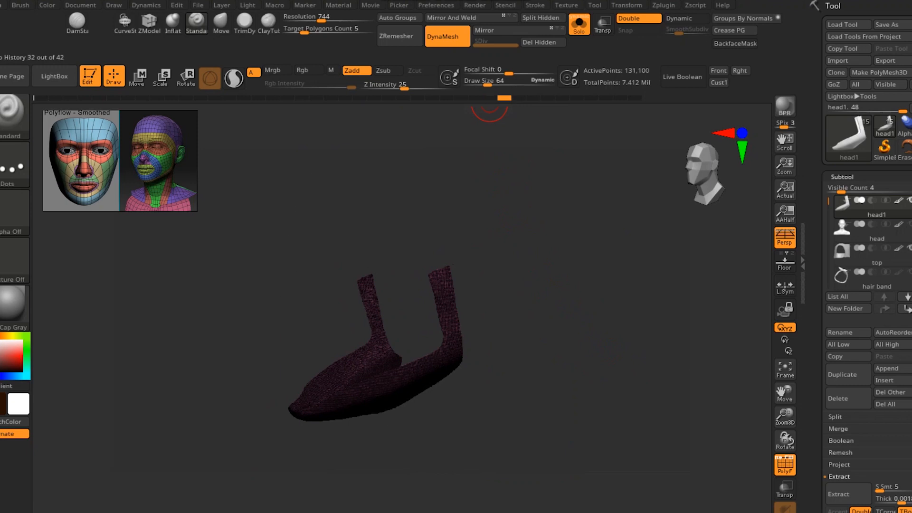
left_click_drag(499, 119, 517, 146, "ctrl+shift")
left_click_drag(597, 280, 622, 271)
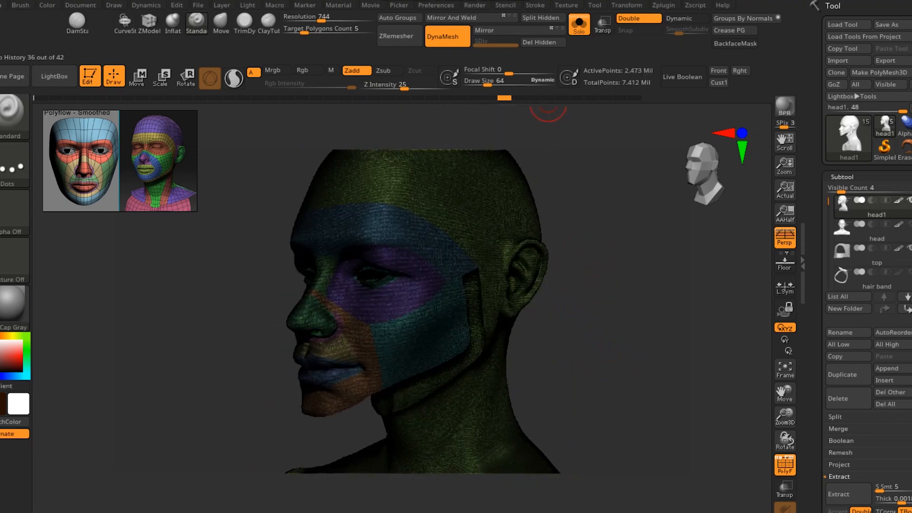
Redo the recorded steps that regroup the isolated jawline strip as one polygroup and bring back the full head
left_click(519, 98)
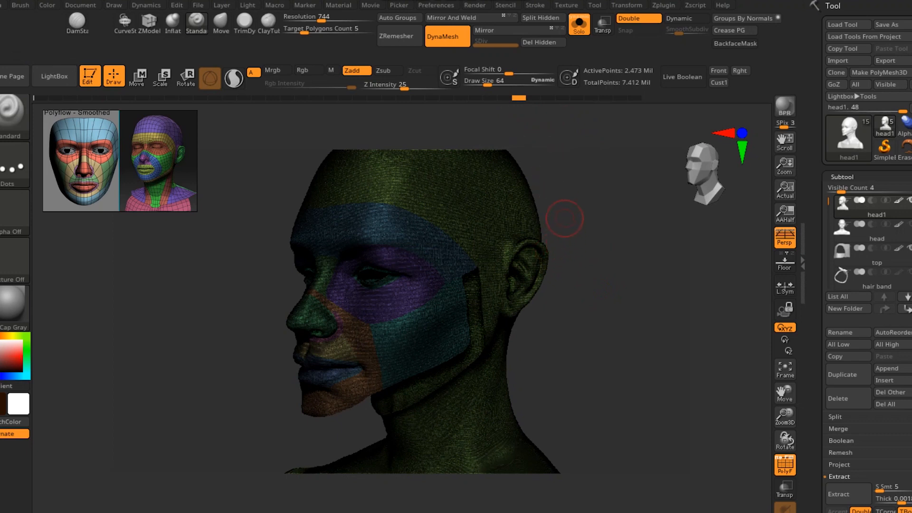
key("ctrl+shift+z")
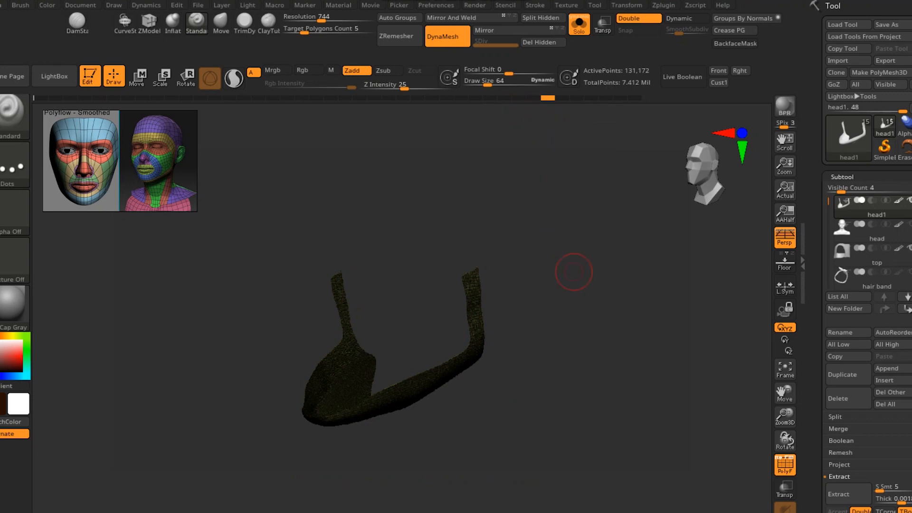
left_click(554, 98)
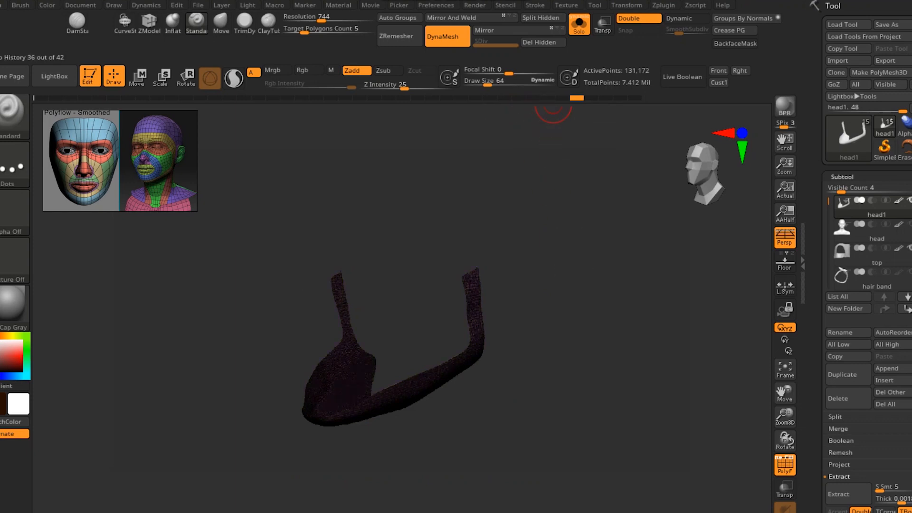
key("ctrl+shift+z")
mouse_move(577, 137)
left_mouse_down()
mouse_move(511, 147)
mouse_move(618, 152)
mouse_move(577, 164)
mouse_move(587, 190)
left_mouse_up()
mouse_move(587, 237)
left_mouse_down("alt")
mouse_move(617, 348)
mouse_move(547, 343)
mouse_move(696, 343)
left_mouse_up("alt")
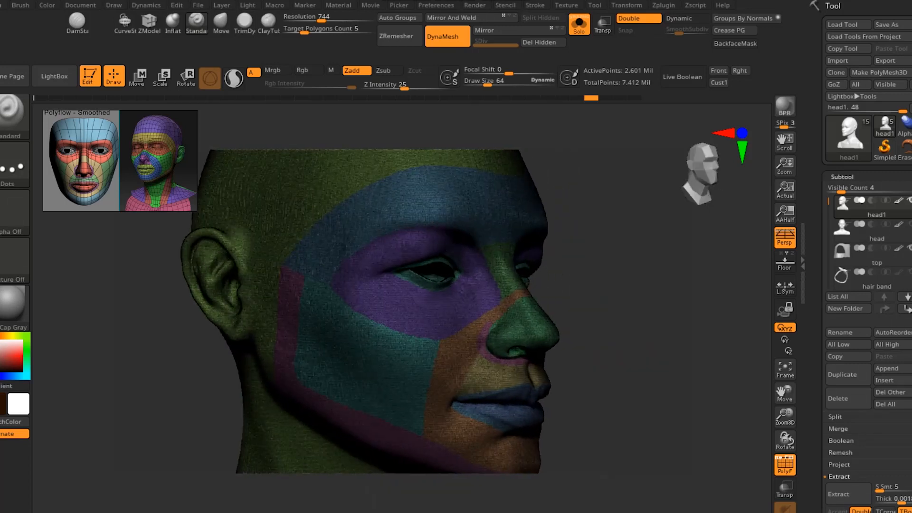
Advance the history through masking and trimming the area around the ear and converting it into a polygroup
left_click_drag(632, 363, 543, 360)
left_click(601, 99)
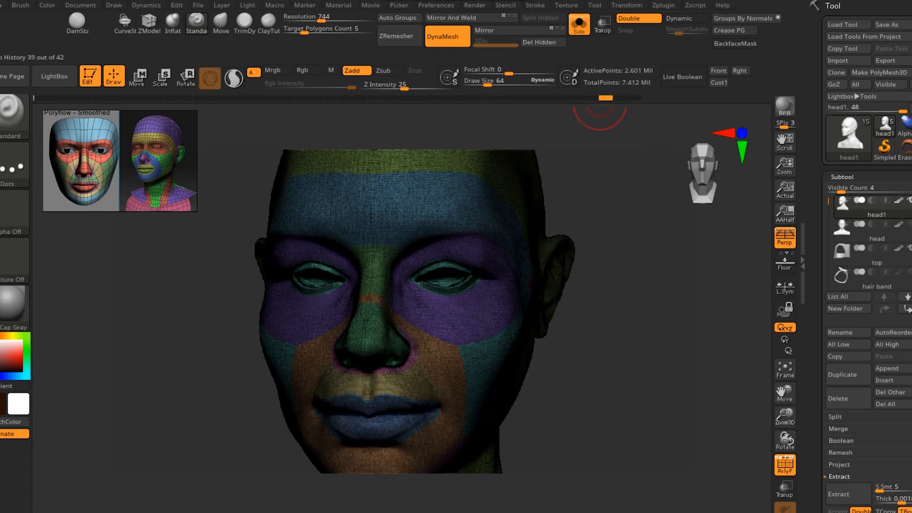
mouse_move(635, 291)
left_mouse_down()
mouse_move(580, 247)
mouse_move(605, 158)
left_mouse_up()
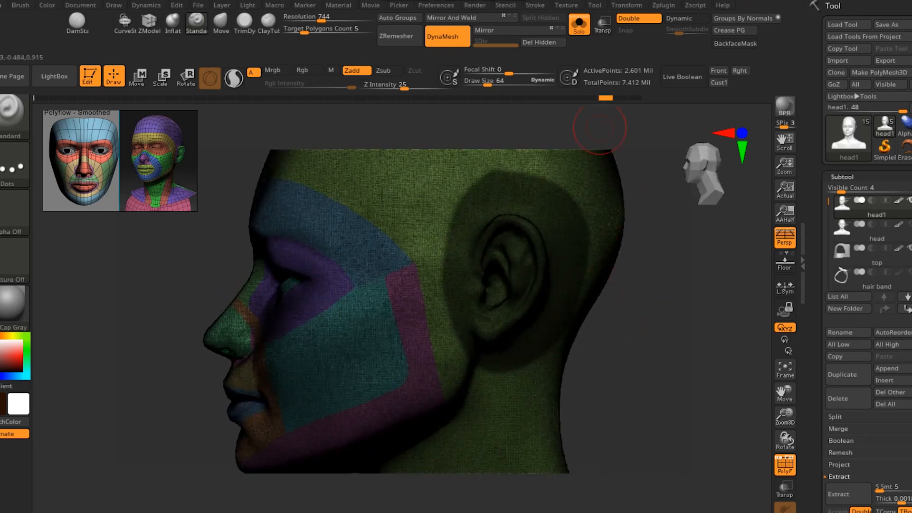
left_click(619, 98)
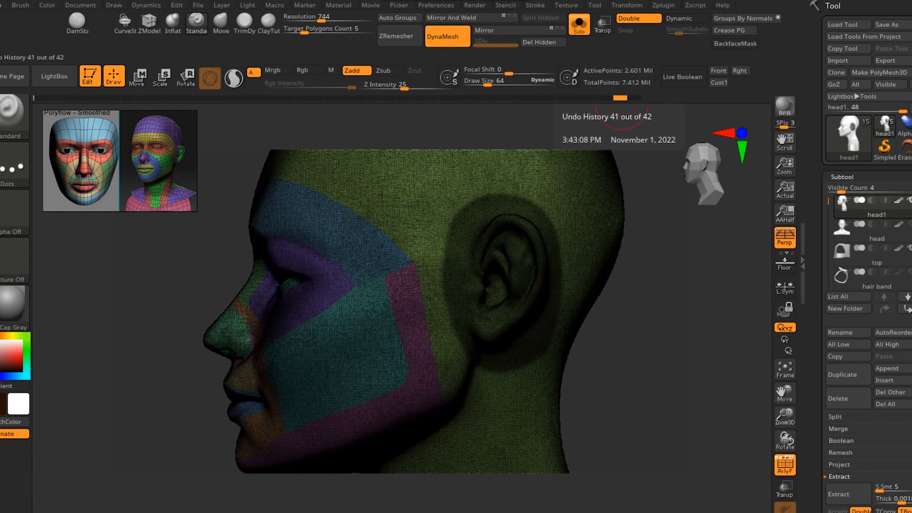
left_click(634, 97)
mouse_move(641, 306)
left_mouse_down("alt")
mouse_move(639, 267)
mouse_move(653, 353)
left_mouse_up("alt")
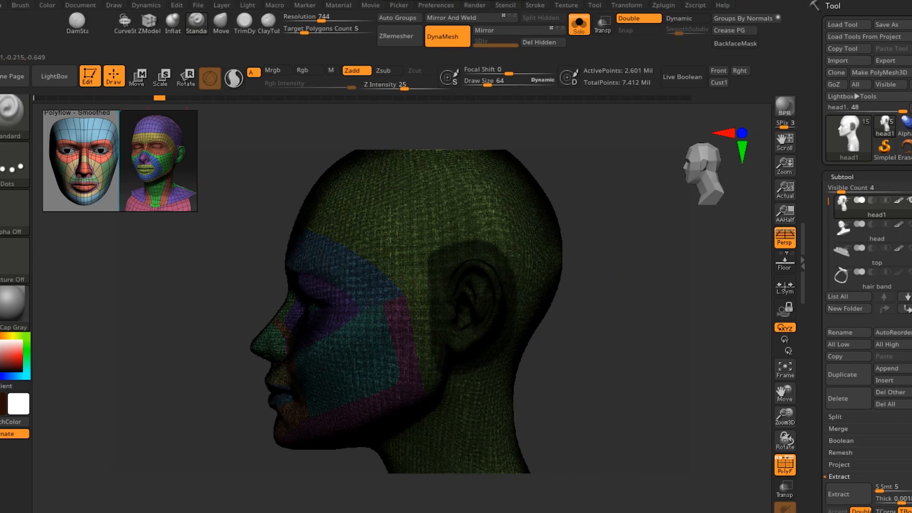
left_click(172, 98)
key("ctrl+shift+z")
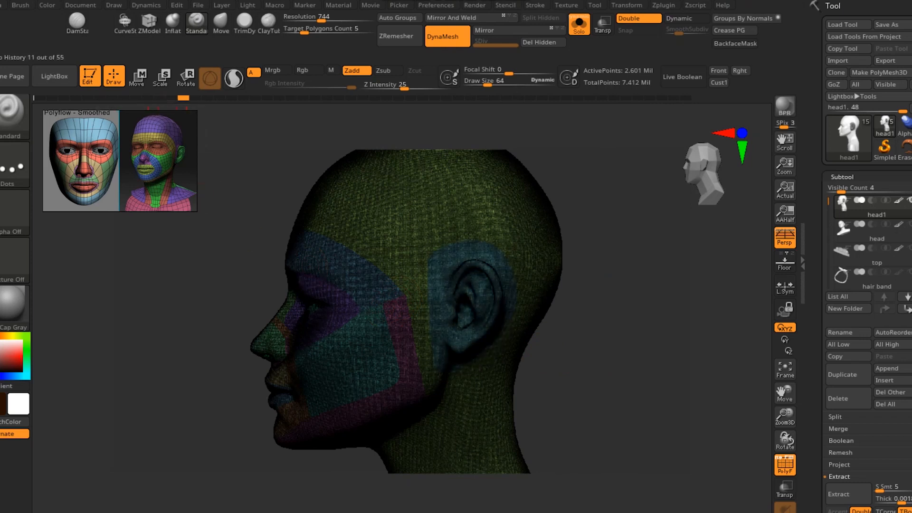
Redo the recorded steps that mask the diagonal muscles on both sides of the neck and turn them into a polygroup
left_click_drag(564, 369, 546, 210, "alt")
mouse_move(549, 284)
left_mouse_down()
mouse_move(629, 283)
mouse_move(585, 281)
mouse_move(576, 305)
mouse_move(518, 254)
left_mouse_up()
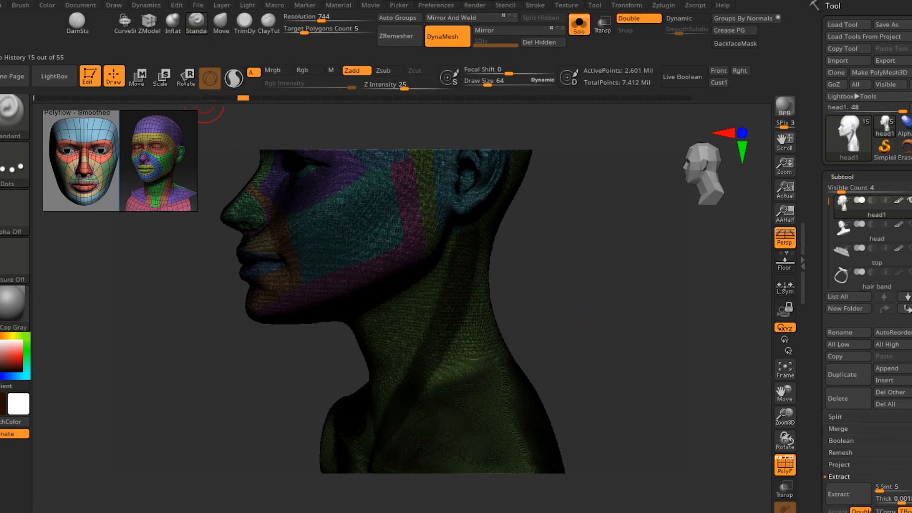
left_click_drag(580, 290, 544, 280)
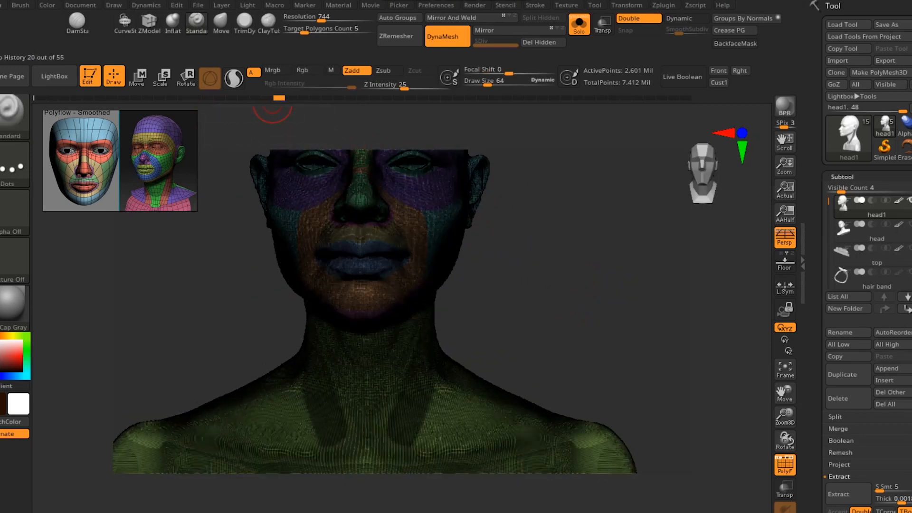
left_click_drag(580, 289, 537, 287)
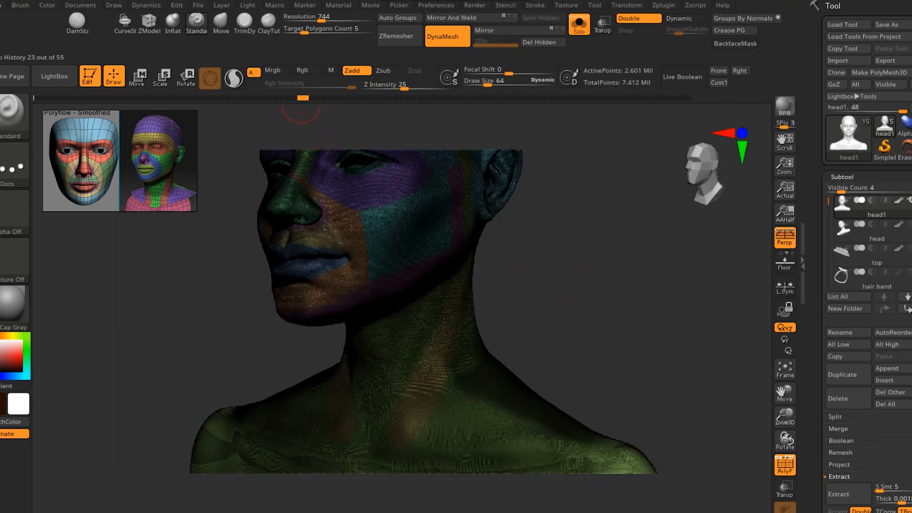
Advance the history through masking both collarbones and trimming the mask near the centre of the chest
left_click_drag(302, 98, 330, 100)
left_click_drag(591, 371, 630, 255, "alt")
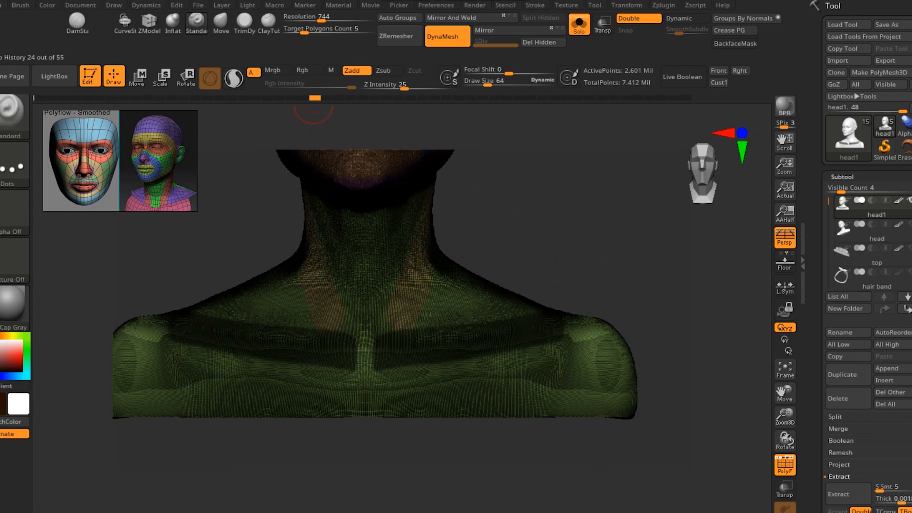
left_click(327, 98)
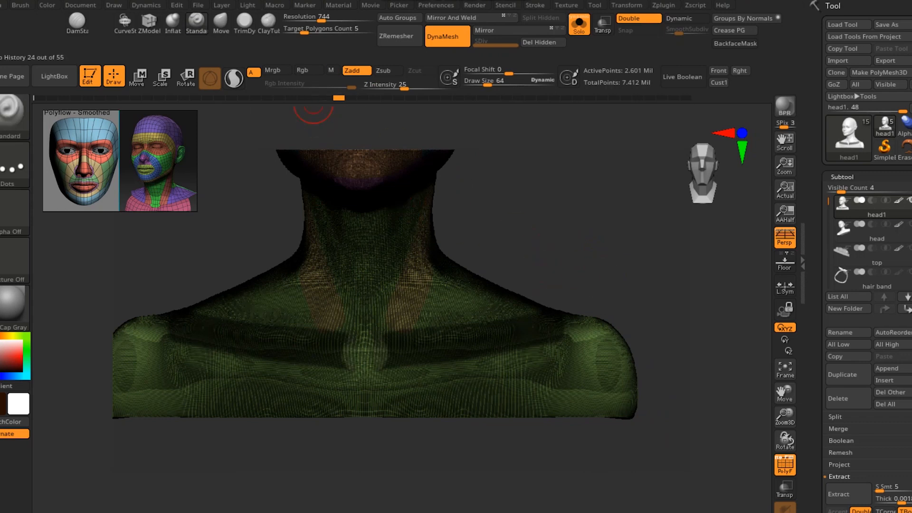
key("ctrl+shift+z")
Redo the recorded steps that turn the collarbone masks into a polygroup and show the full bust
left_click_drag(567, 227, 515, 264)
key("ctrl+shift+z")
key("ctrl+shift+z")
key("ctrl+shift+z")
key("ctrl+shift+z")
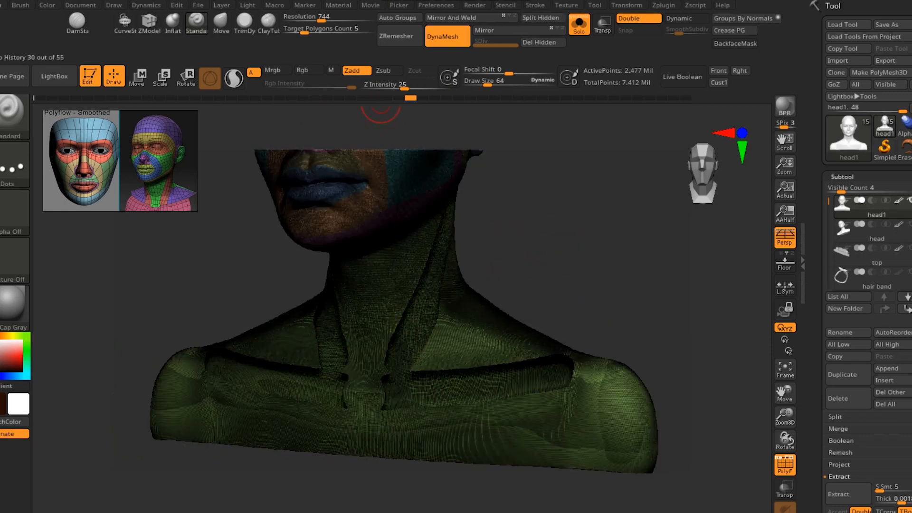
mouse_move(554, 211)
left_mouse_down("alt")
mouse_move(553, 282)
mouse_move(626, 296)
mouse_move(570, 302)
mouse_move(570, 230)
left_mouse_up("alt")
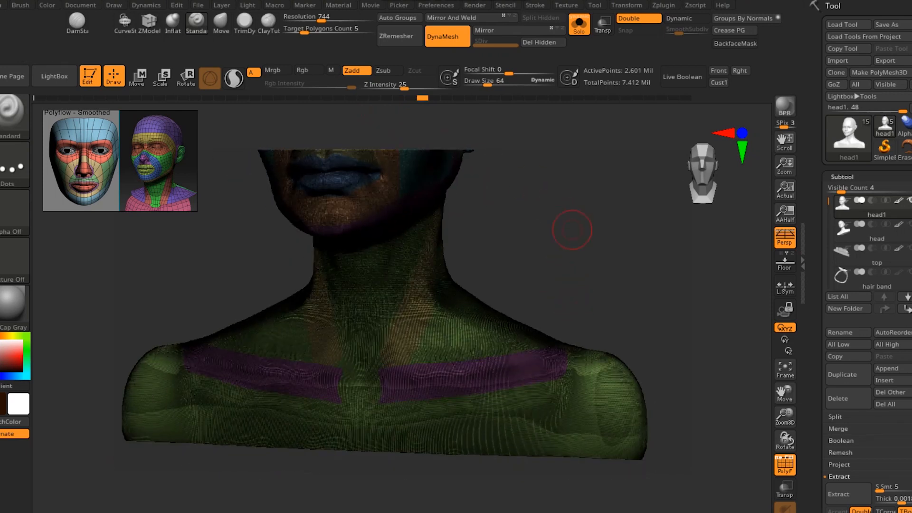
Advance the history through isolating the remaining head and bust surface and restoring all polygroups around the neck
left_click(428, 98)
key("ctrl+shift+z")
key("ctrl+shift+z")
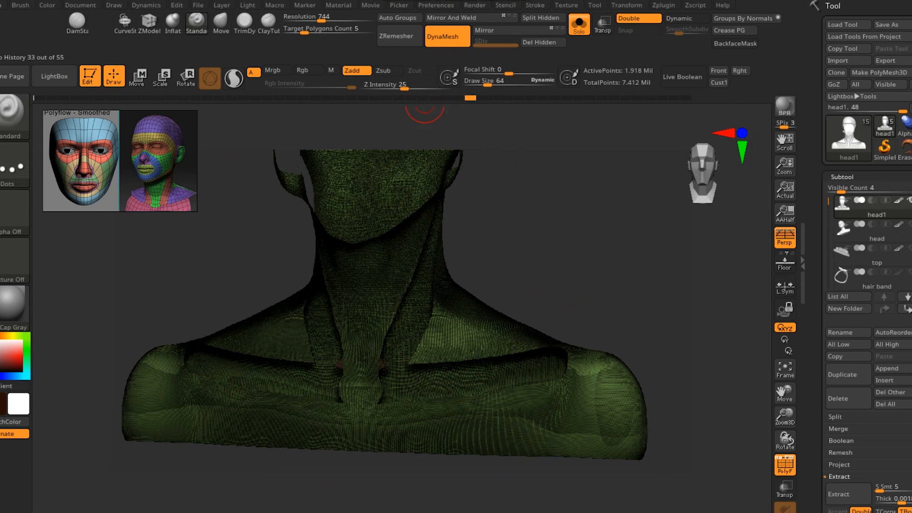
key("ctrl+shift+z")
mouse_move(543, 285)
left_mouse_down("alt")
mouse_move(557, 233)
mouse_move(537, 164)
left_mouse_up("alt")
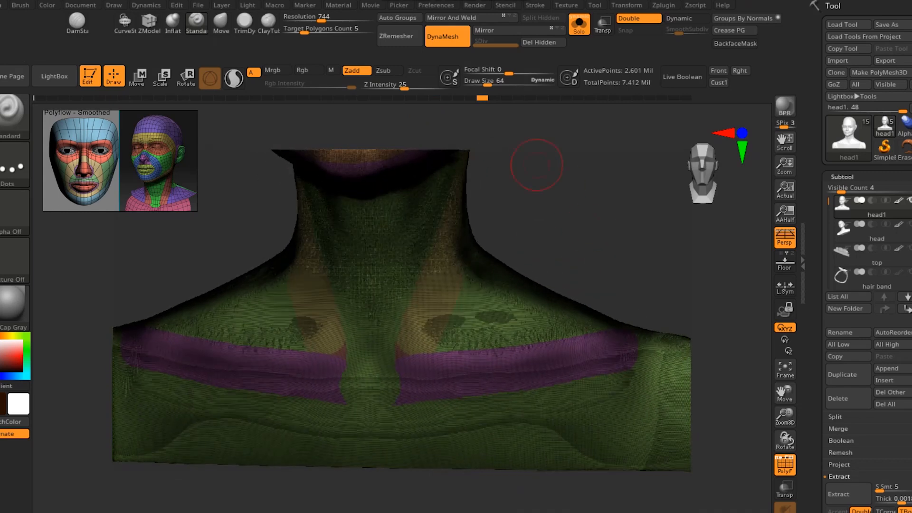
Redo the recorded steps that isolate the neck muscle strips and merge their lower tips into one polygroup
key("ctrl+shift+z")
key("ctrl+shift+z")
key("ctrl+shift+z")
key("ctrl+shift+z")
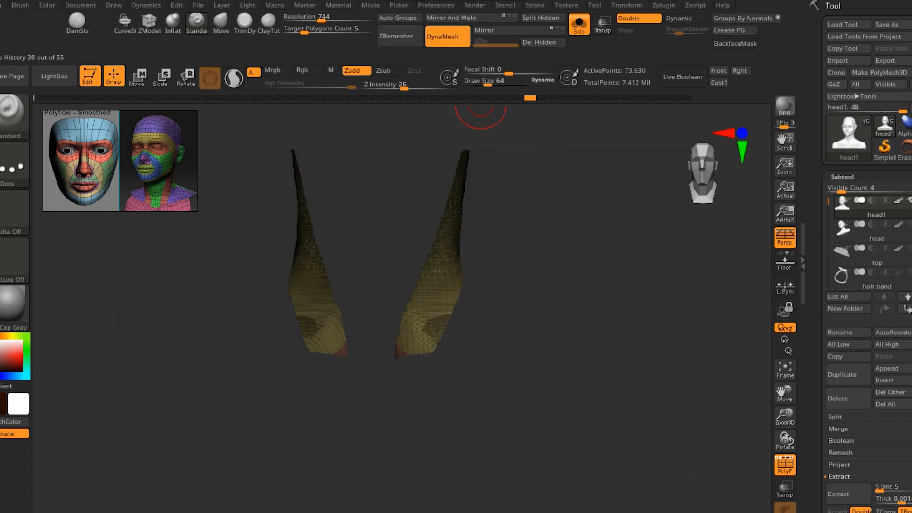
key("ctrl+shift+z")
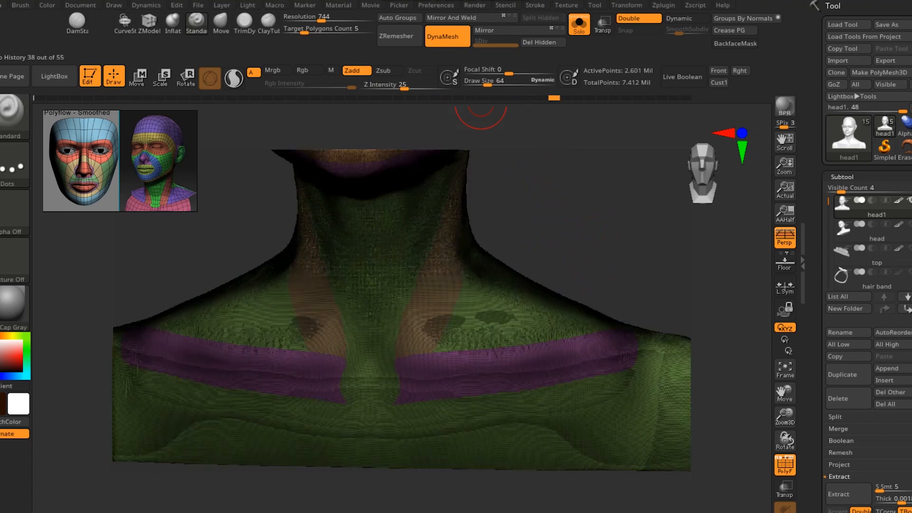
Advance the history through isolating the green head and bust surface and masking the front of the neck
key("ctrl+shift+z")
key("ctrl+z")
left_click_drag(536, 230, 545, 309, "alt")
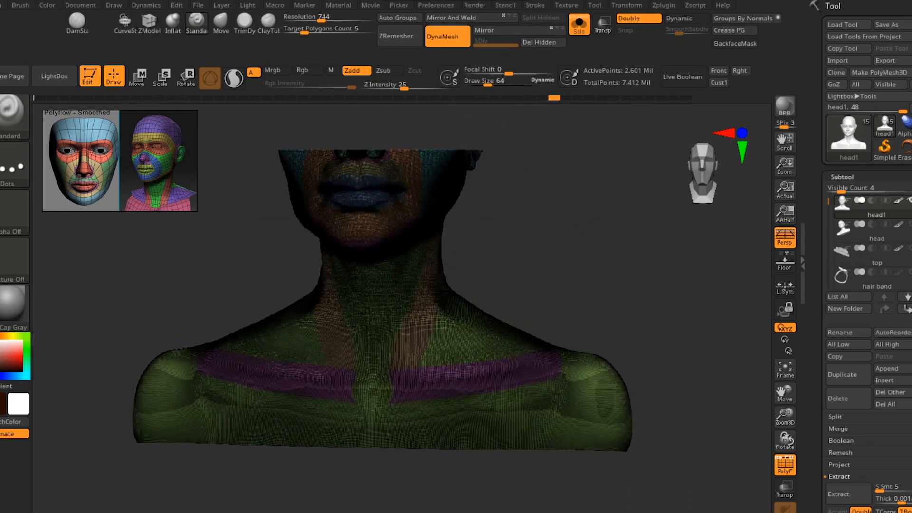
key("ctrl+shift+z")
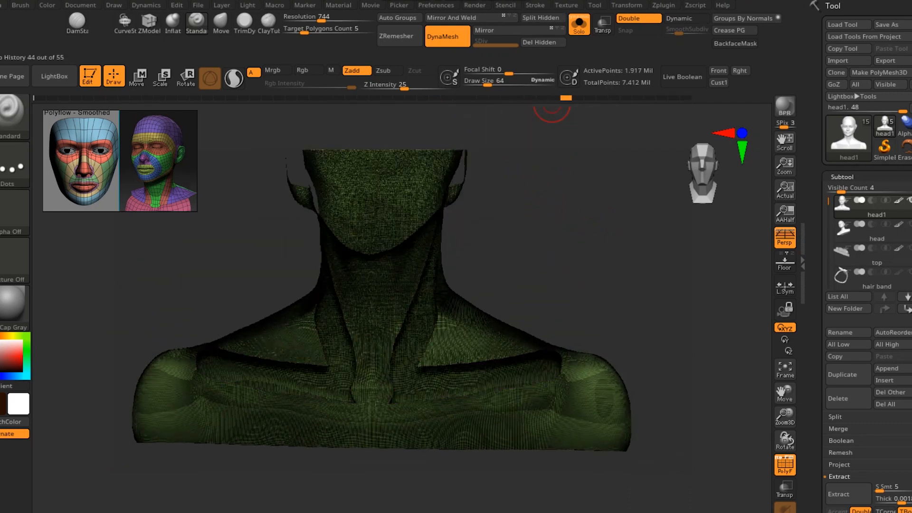
key("ctrl+shift+z")
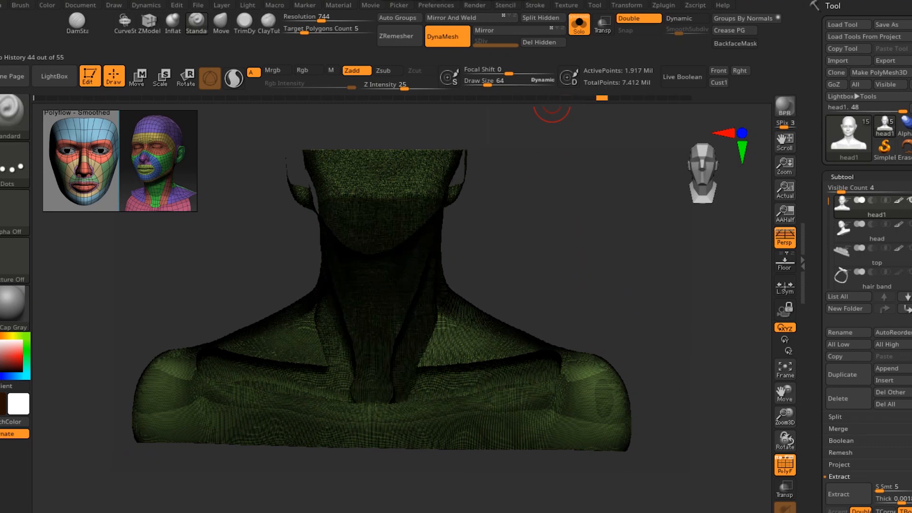
Redo the recorded steps that extend the mask around the side of the neck and bring back all polygroups
mouse_move(675, 135)
left_mouse_down()
mouse_move(611, 126)
mouse_move(620, 116)
left_mouse_up()
key("ctrl+shift+z")
key("ctrl+shift+z")
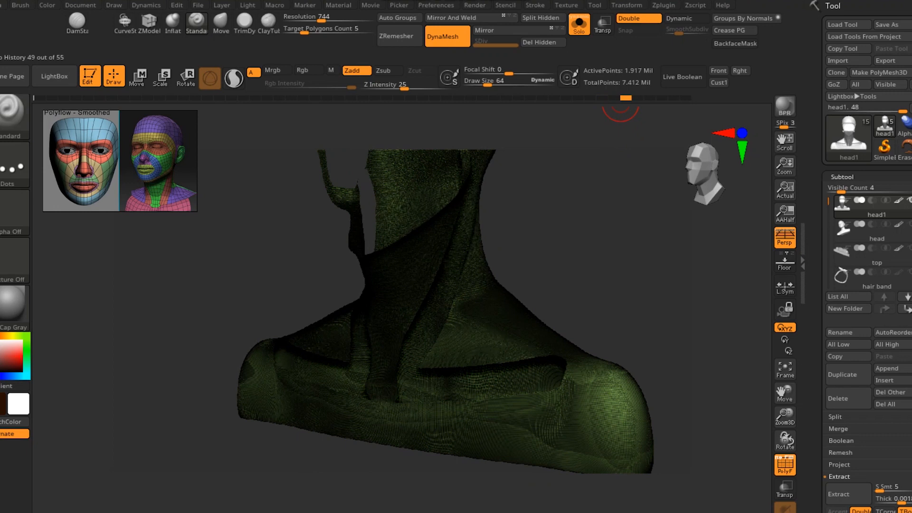
key("ctrl+shift+z")
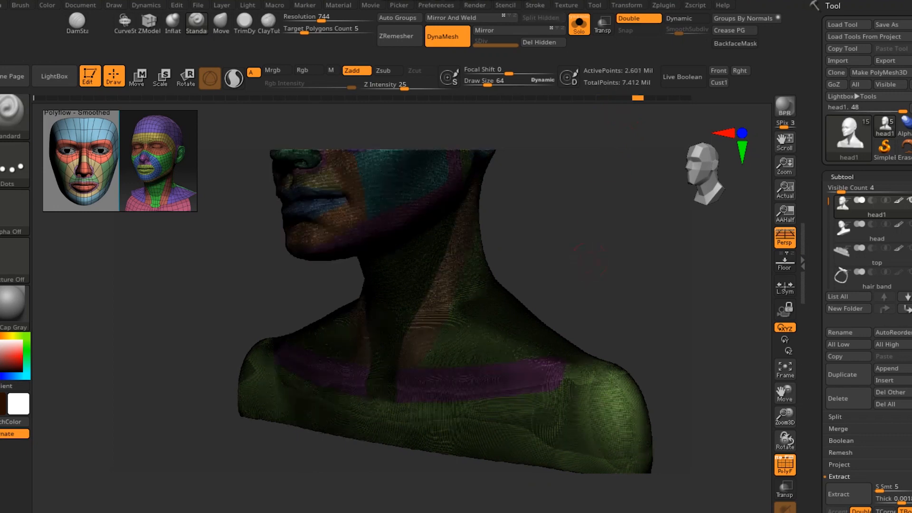
left_click_drag(623, 136, 594, 258, "shift")
Advance the history through masking the areas between the neck and collarbones on the isolated bust surface
key("ctrl+shift+z")
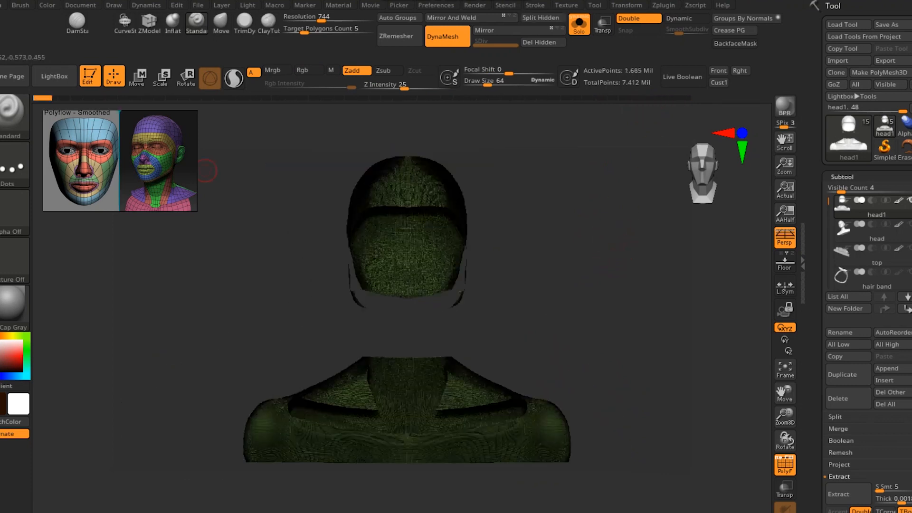
key("ctrl+shift+z")
key("ctrl+shift+z")
key("ctrl+shift+z")
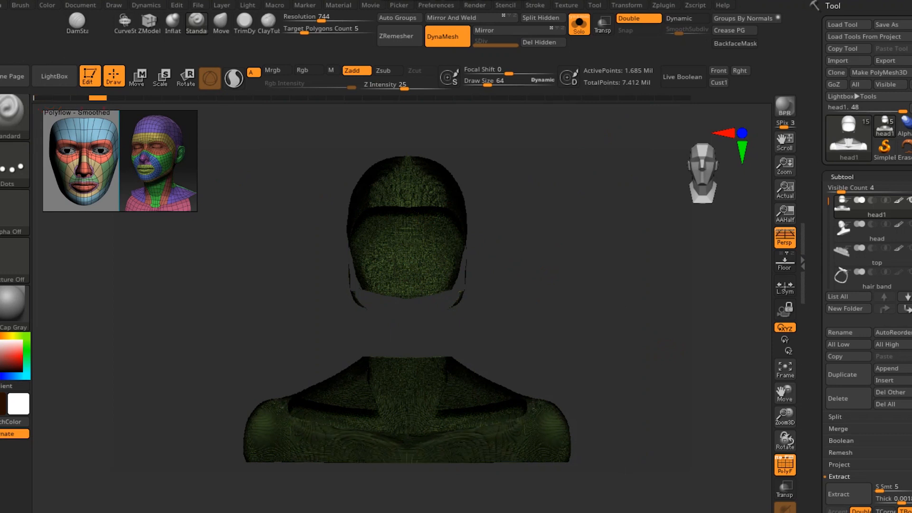
mouse_move(332, 314)
left_mouse_down()
mouse_move(394, 319)
mouse_move(340, 315)
left_mouse_up()
mouse_move(500, 323)
left_mouse_down()
mouse_move(488, 321)
mouse_move(540, 325)
left_mouse_up()
Redo the recorded steps that separate the neck-side areas and shoulders and turn the bust's back surface into its own polygroup
key("ctrl+shift+z")
key("ctrl+shift+z")
key("ctrl+shift+z")
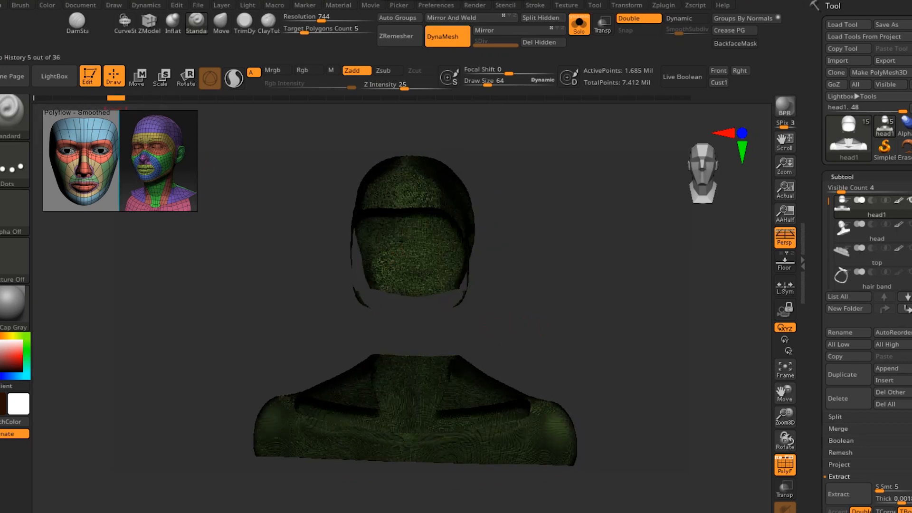
key("ctrl+shift+z")
key("ctrl+shift+z")
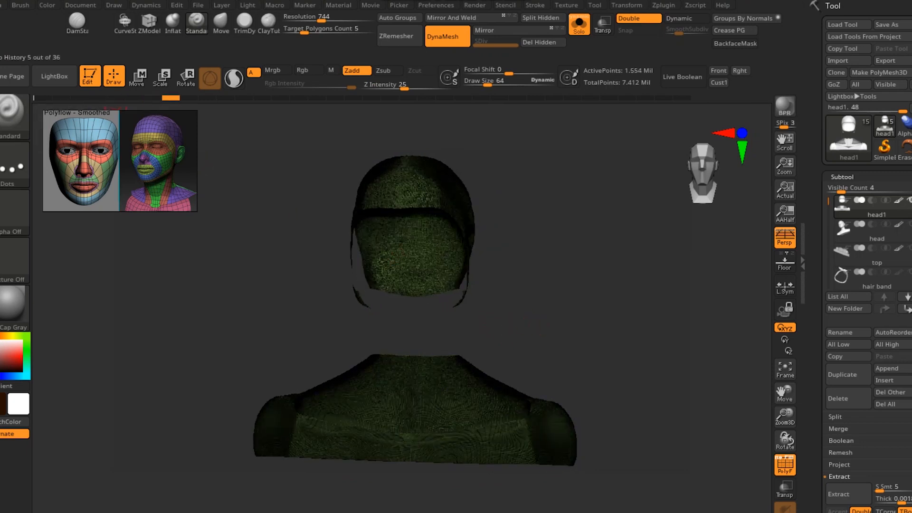
key("ctrl+shift+z")
key("ctrl+shift+z")
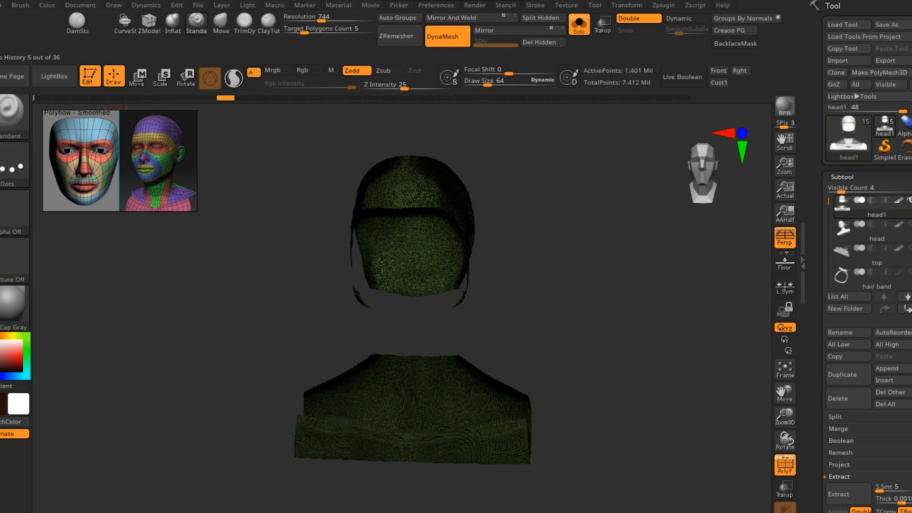
key("ctrl+shift+z")
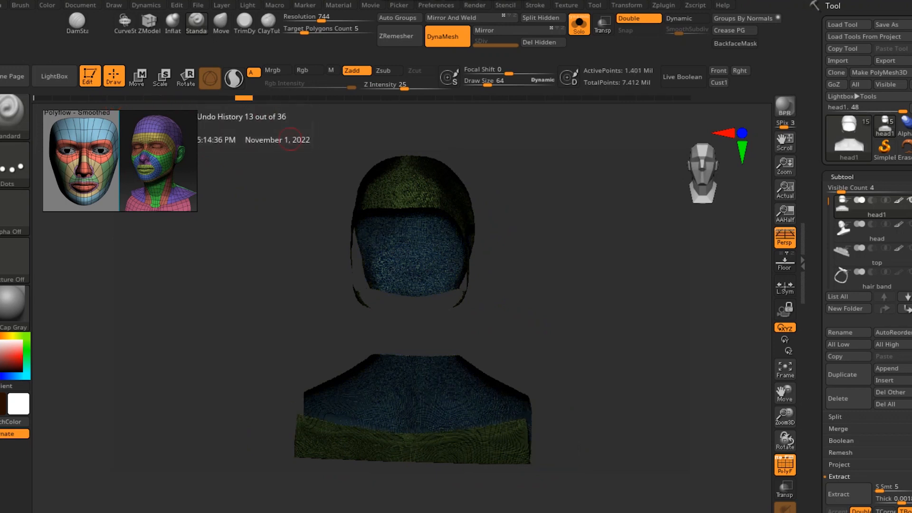
Advance the history through isolating the back surface and giving the upper back a separate polygroup
left_click_drag(547, 308, 637, 312)
mouse_move(289, 189)
left_mouse_down()
mouse_move(273, 190)
mouse_move(304, 189)
left_mouse_up()
key("ctrl+shift+z")
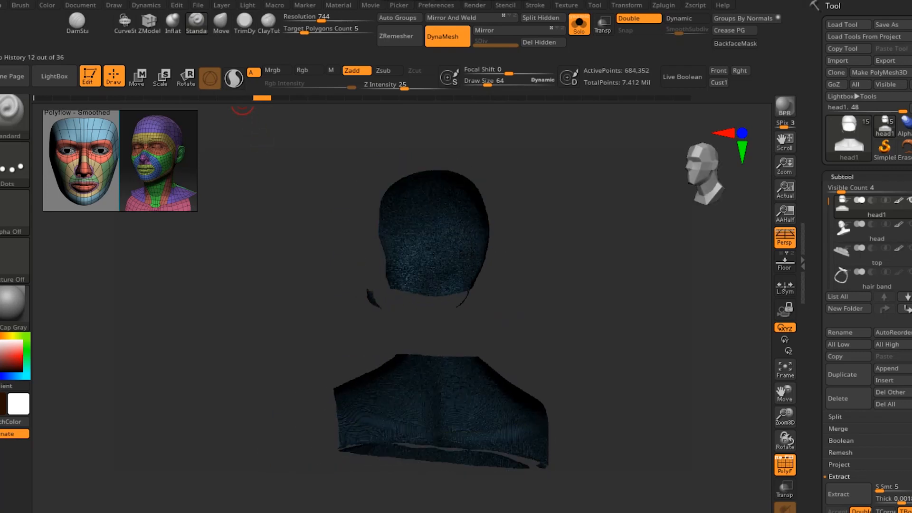
key("ctrl+shift+z")
key("ctrl+shift+z")
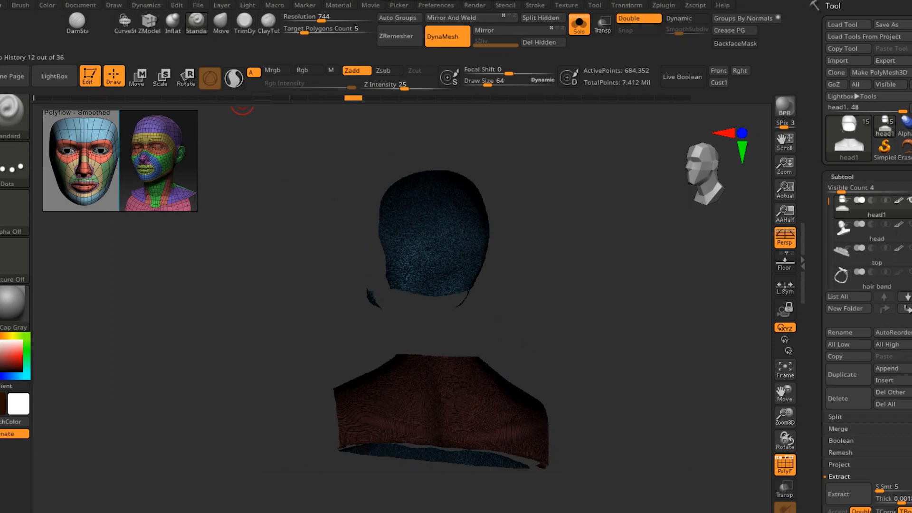
Redo the recorded visibility changes that isolate the scalp and chest, then show the surrounding face, neck and shoulder polygroups
key("ctrl+shift+z")
mouse_move(378, 125)
left_mouse_down()
mouse_move(220, 130)
mouse_move(333, 132)
mouse_move(399, 113)
left_mouse_up()
key("ctrl+shift+z")
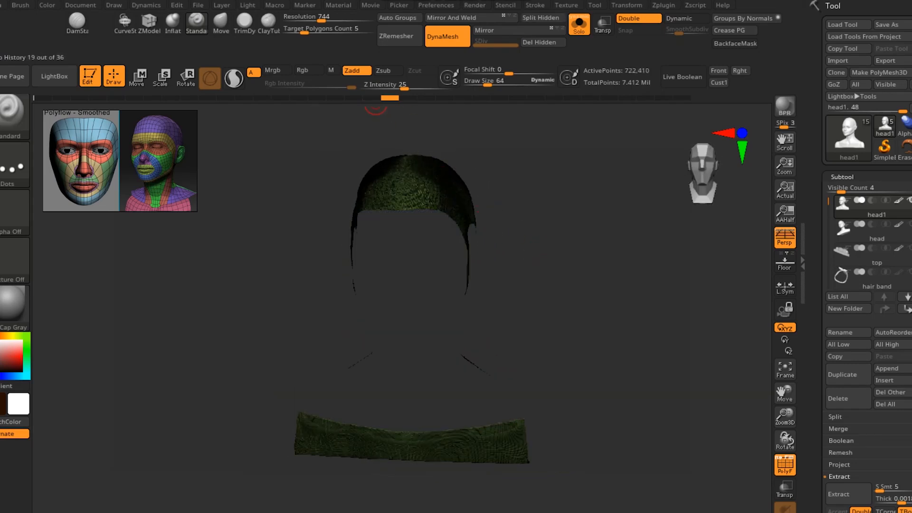
key("ctrl+shift+z")
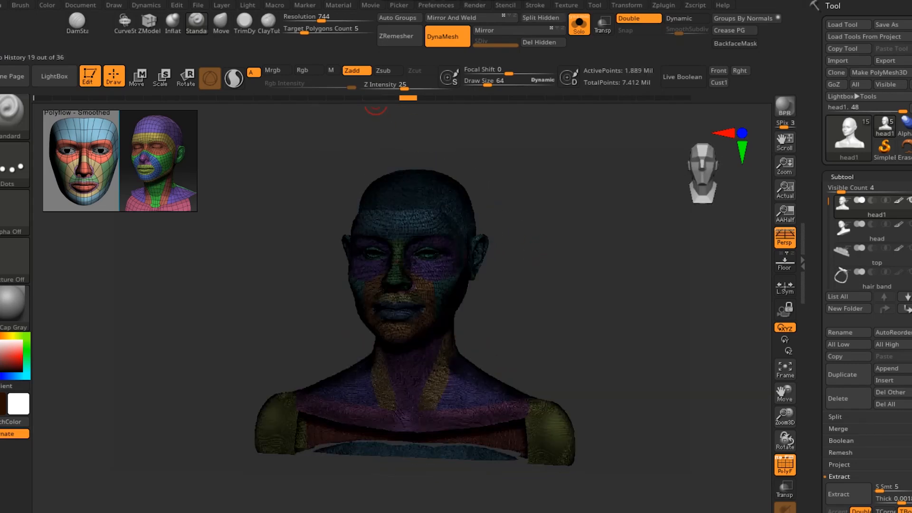
key("ctrl+shift+z")
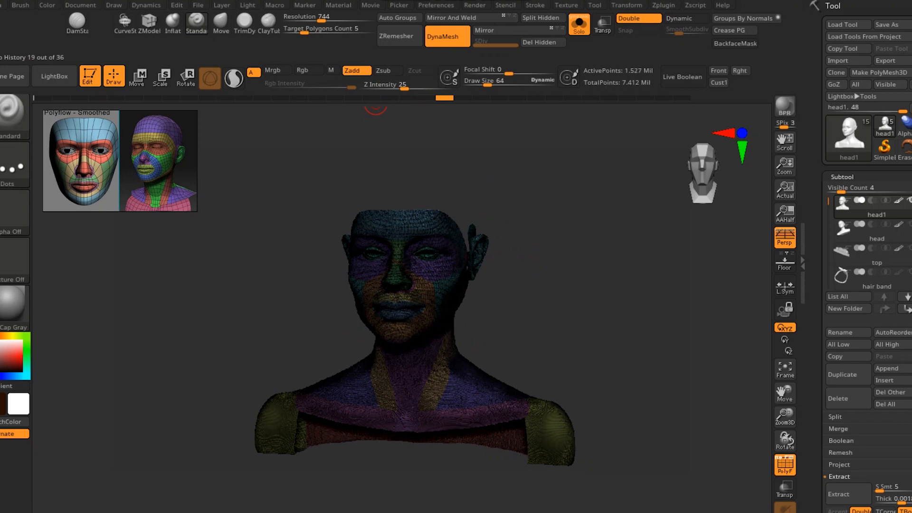
key("ctrl+shift+z")
Advance the history through merging the scalp and chest remnants into one polygroup and show the full bust
left_click_drag(544, 271, 471, 116)
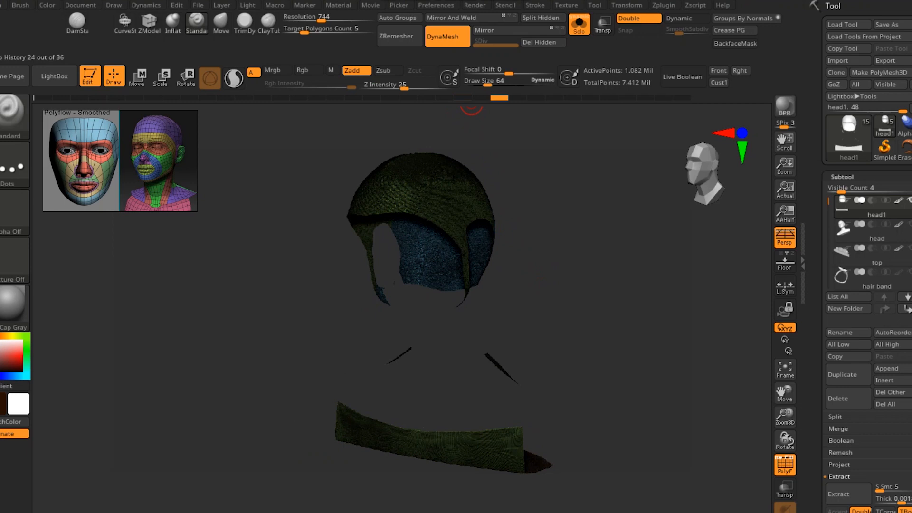
key("ctrl+shift+z")
mouse_move(556, 275)
left_mouse_down()
mouse_move(404, 273)
mouse_move(415, 278)
left_mouse_up()
left_click_drag(533, 291, 559, 312, "alt")
left_click_drag(554, 367, 565, 327, "alt")
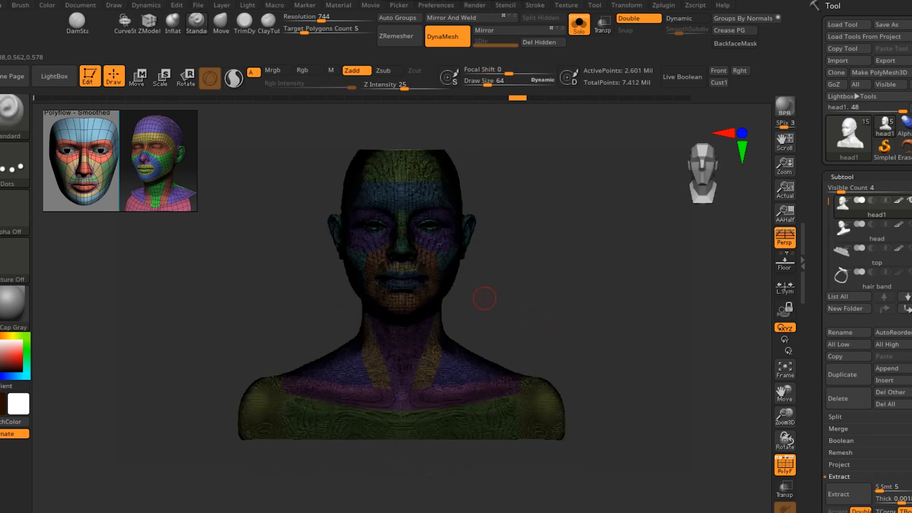
Redo the recorded steps that isolate the scalp and chest and bring the upper back into view with them
key("ctrl+shift+z")
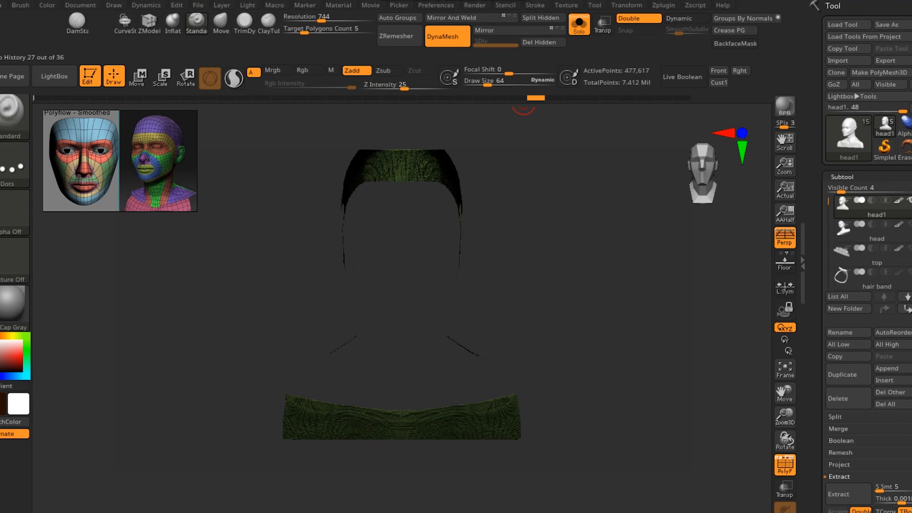
key("ctrl+shift+z")
key("ctrl+shift+z")
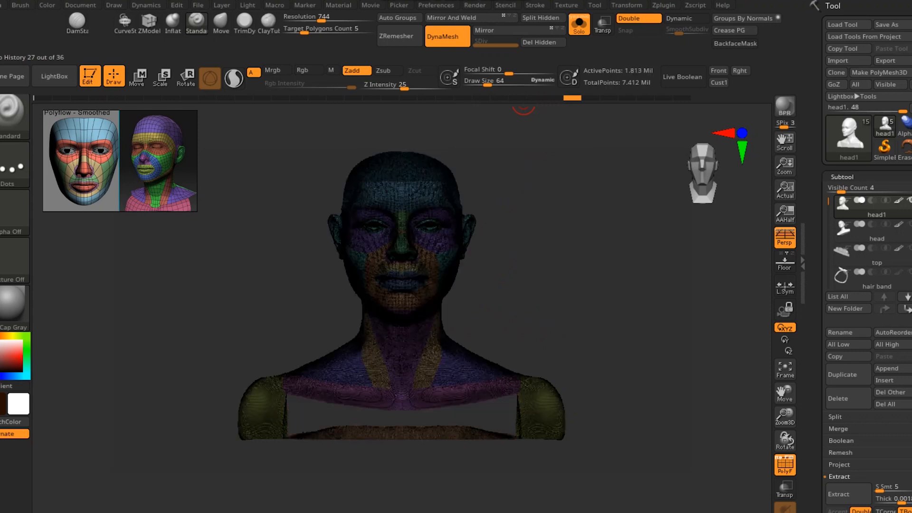
key("ctrl+shift+z")
key("ctrl+shift+z")
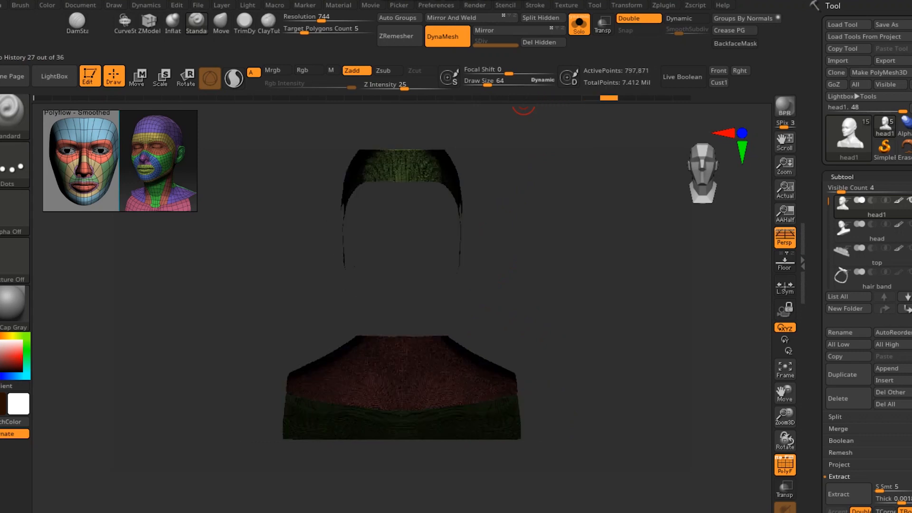
Advance the history through merging the chest with the upper back polygroup and restoring the full bust
key("ctrl+shift+z")
key("ctrl+shift+z")
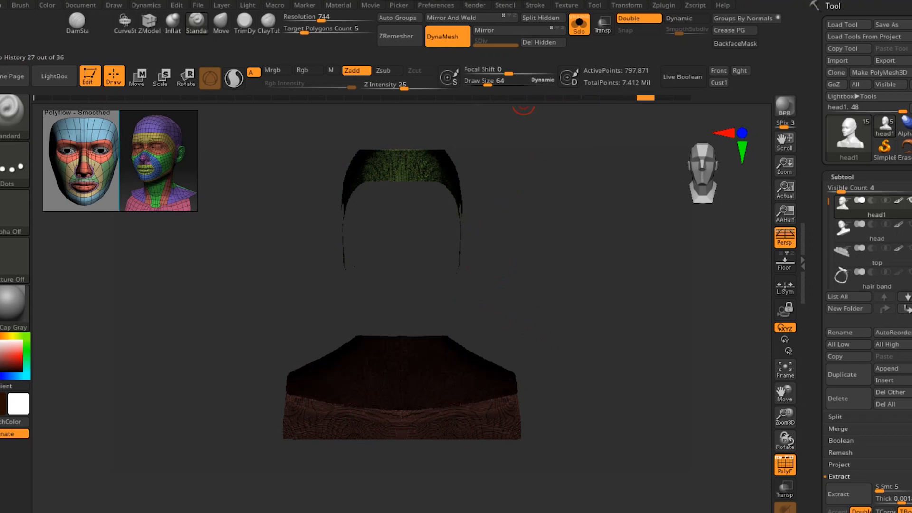
key("ctrl+shift+z")
key("ctrl+shift+z")
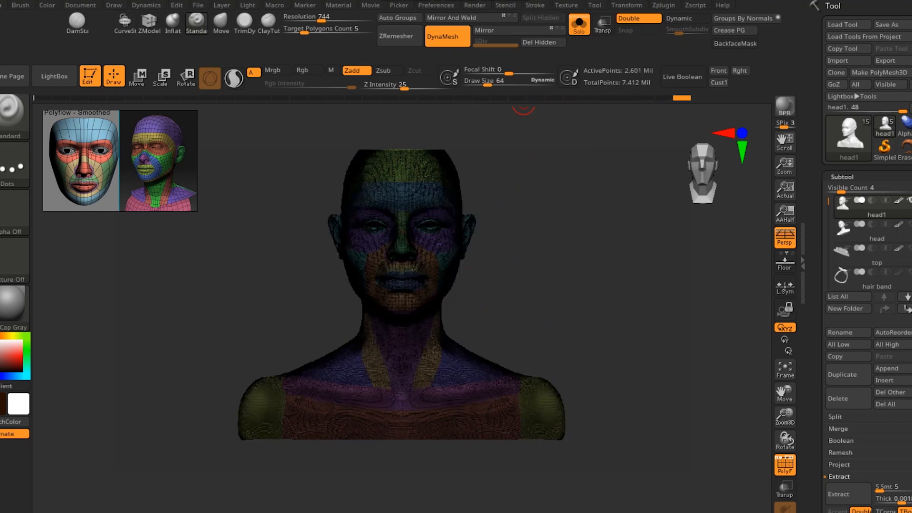
Examine the finished polygroups of the whole head bust from several angles
left_click_drag(496, 225, 523, 262, "alt")
left_click_drag(539, 300, 352, 304)
left_click_drag(533, 337, 574, 298, "alt")
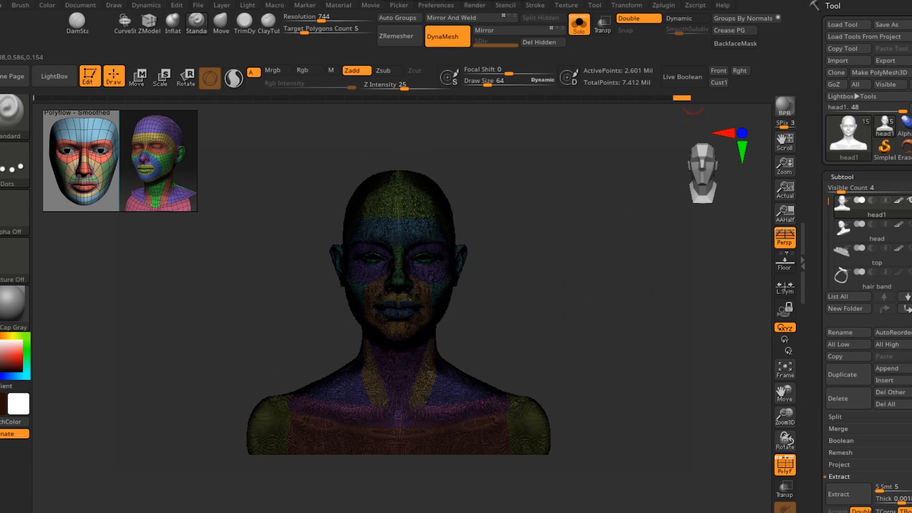
left_click_drag(507, 330, 429, 335, "alt")
left_click_drag(546, 363, 613, 428)
mouse_move(613, 285)
left_mouse_down()
mouse_move(639, 285)
mouse_move(560, 273)
mouse_move(557, 213)
mouse_move(557, 339)
mouse_move(557, 308)
mouse_move(586, 280)
mouse_move(587, 309)
mouse_move(588, 297)
left_mouse_up()
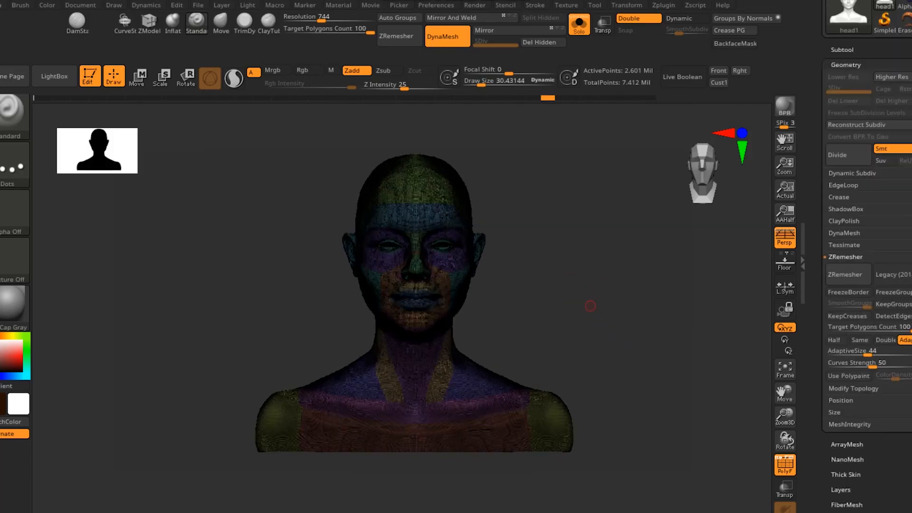
Set ZRemesher to keep the polygroups and use the same polygon count
left_click_drag(591, 306, 577, 342, "alt")
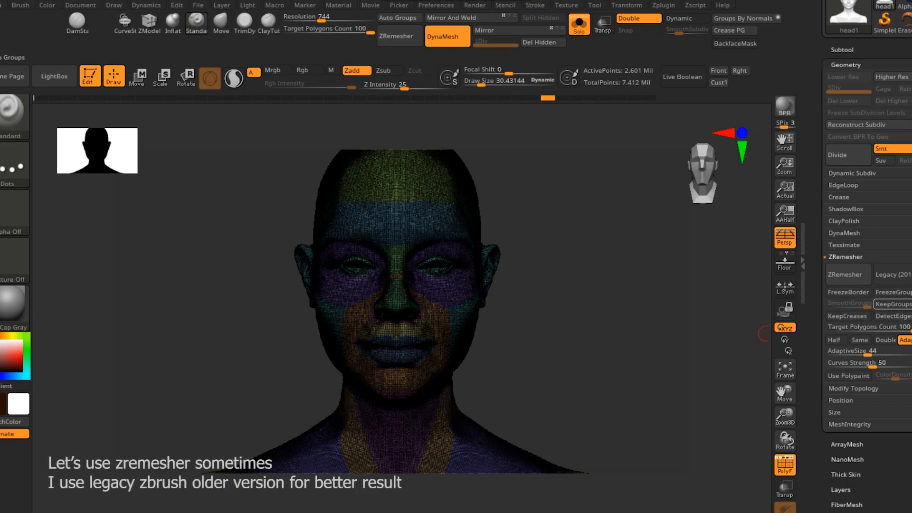
left_click(893, 304)
left_click(859, 340)
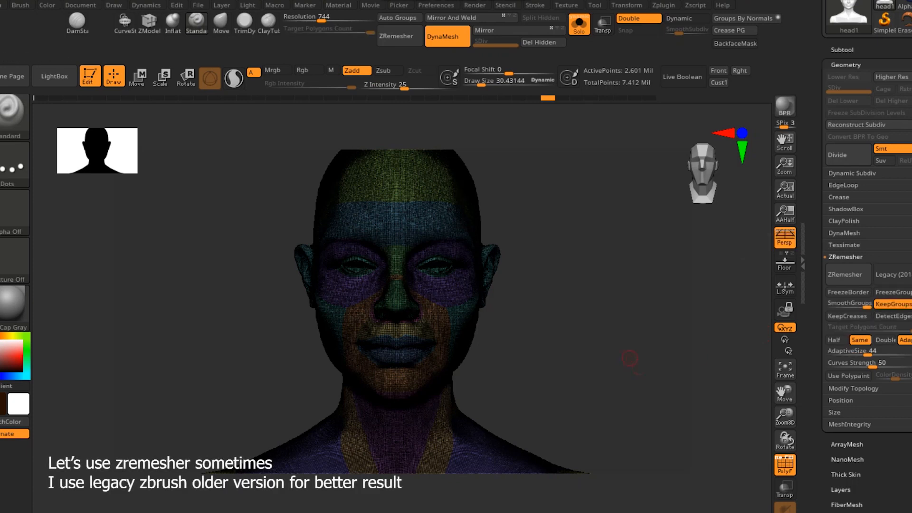
left_click_drag(631, 360, 664, 370, "alt")
Frame the mesh with curves along its border, polygroups and creased edges
left_click(474, 4)
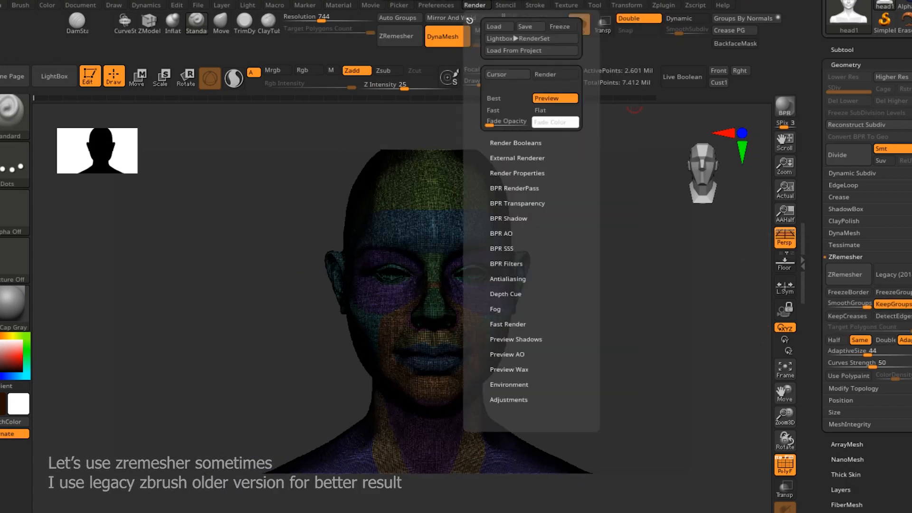
left_click(535, 5)
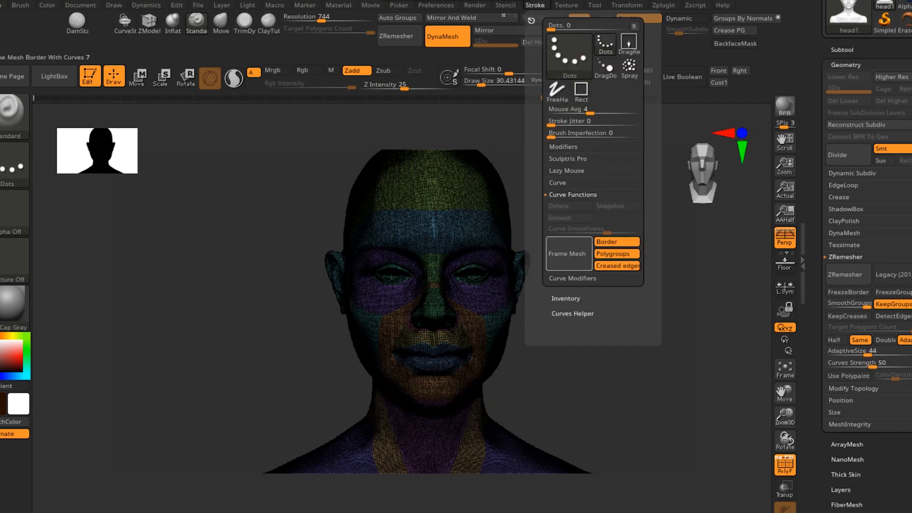
left_click(567, 253)
left_click_drag(598, 366, 614, 324, "alt")
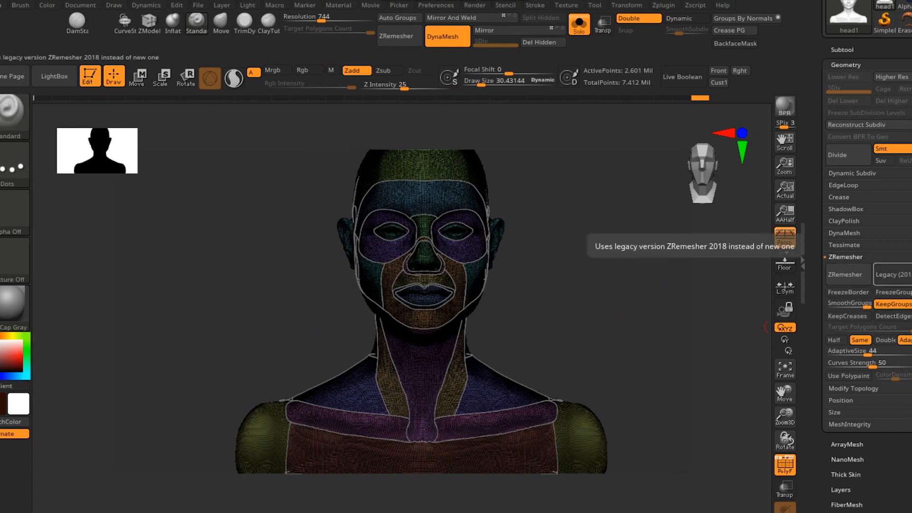
Remesh the bust with the legacy 2018 version of ZRemesher
left_click(893, 275)
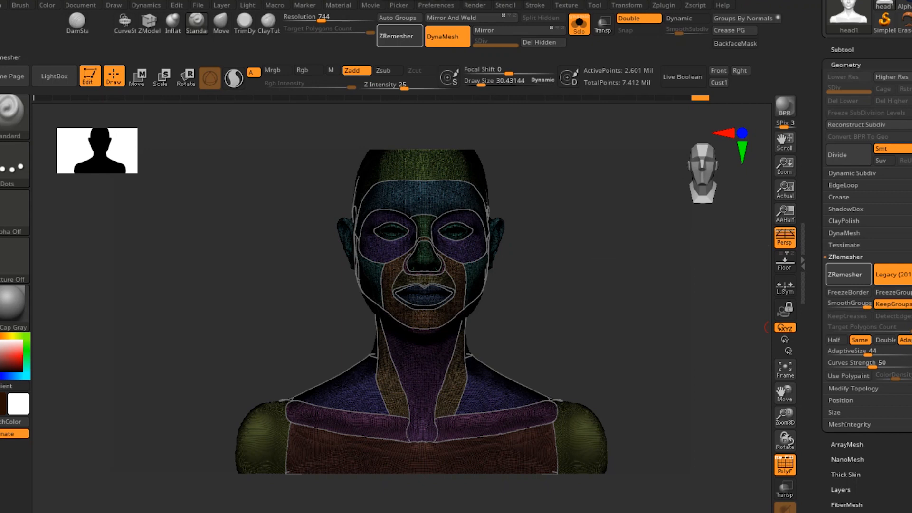
left_click(848, 275)
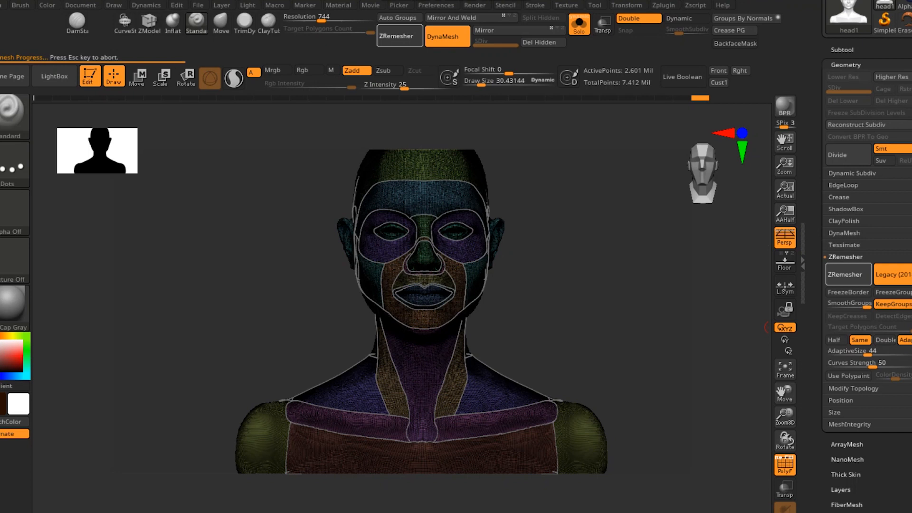
left_click_drag(642, 289, 681, 441, "alt")
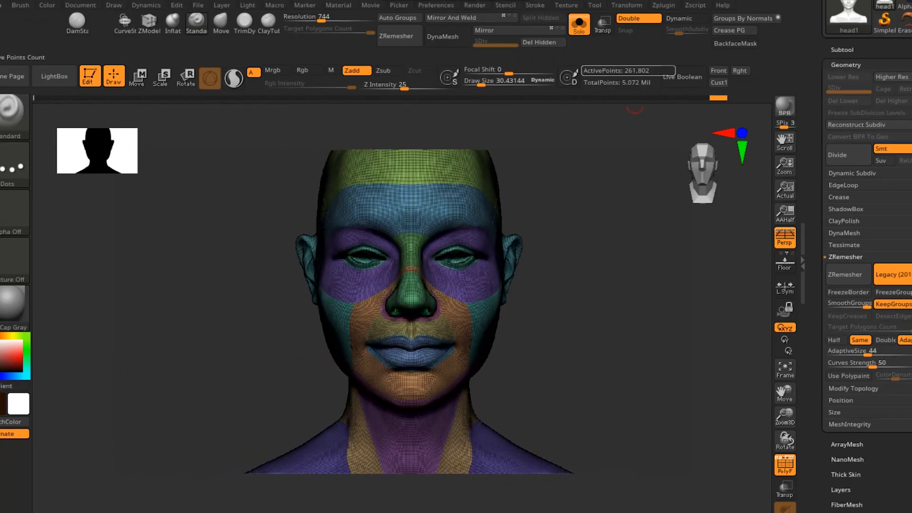
left_click_drag(619, 342, 648, 314, "alt")
Frame the bust with curves and remesh it at half the polygon count using legacy ZRemesher
left_click(836, 340)
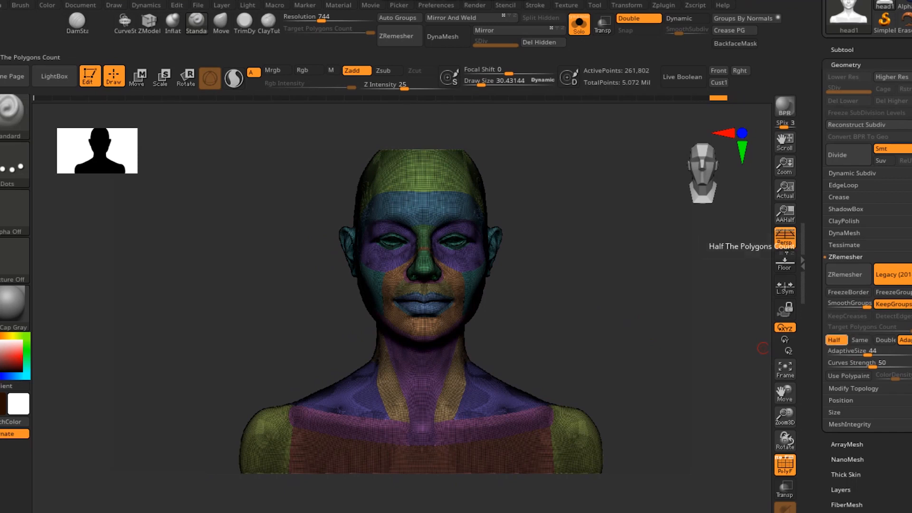
left_click(535, 5)
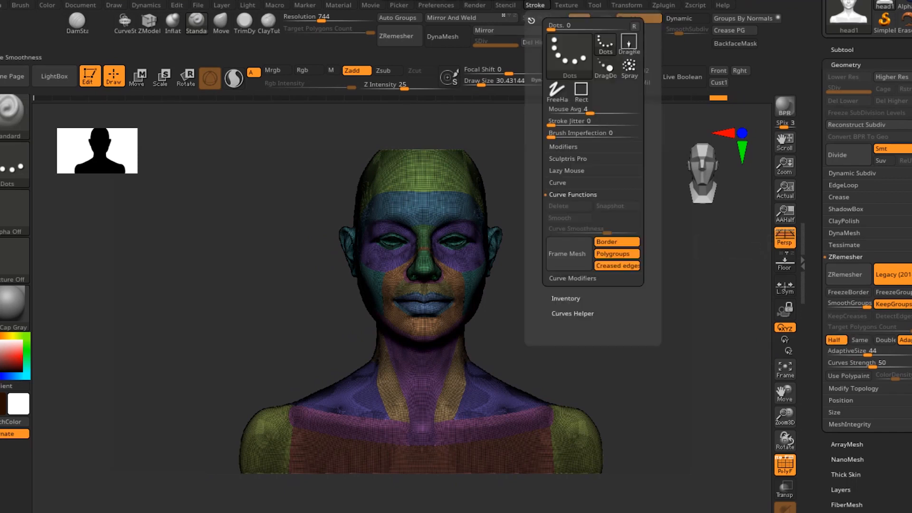
left_click(568, 254)
left_click_drag(701, 373, 691, 365, "alt")
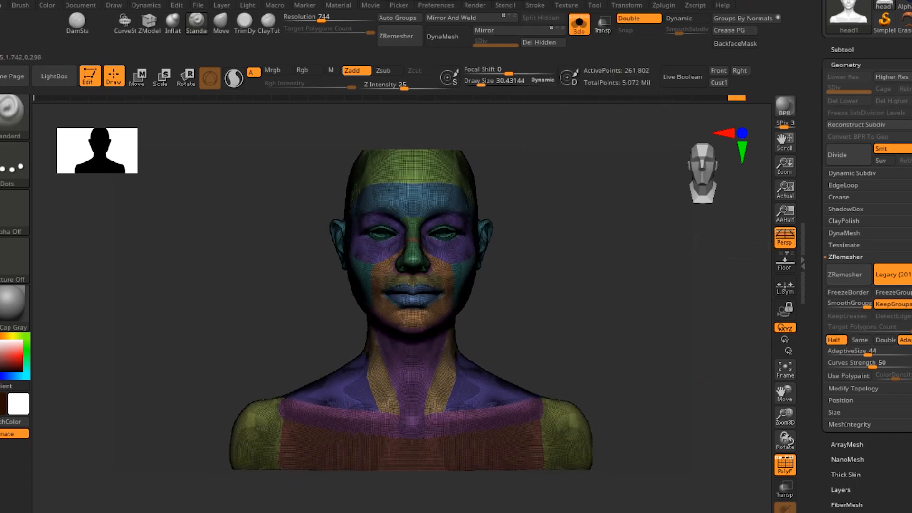
left_click(396, 36)
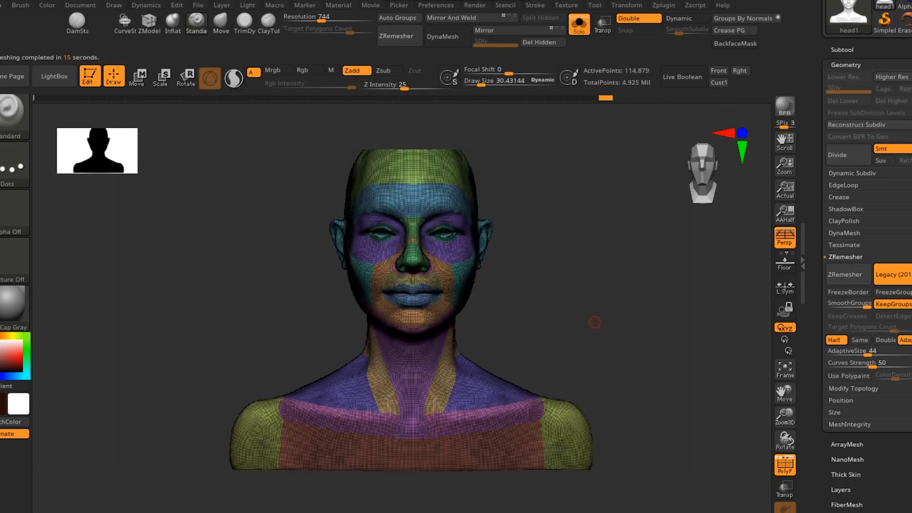
Frame the reduced bust with curves again along its border, polygroups and creased edges
mouse_move(559, 287)
left_mouse_down("alt")
mouse_move(553, 294)
mouse_move(674, 290)
mouse_move(614, 243)
mouse_move(621, 362)
mouse_move(535, 247)
mouse_move(532, 200)
left_mouse_up("alt")
left_click_drag(599, 306, 600, 332, "alt")
mouse_move(600, 332)
left_mouse_down()
mouse_move(527, 323)
mouse_move(651, 318)
left_mouse_up()
mouse_move(605, 371)
left_mouse_down("alt")
mouse_move(634, 281)
mouse_move(777, 292)
mouse_move(613, 306)
left_mouse_up("alt")
left_click_drag(618, 228, 604, 296, "alt")
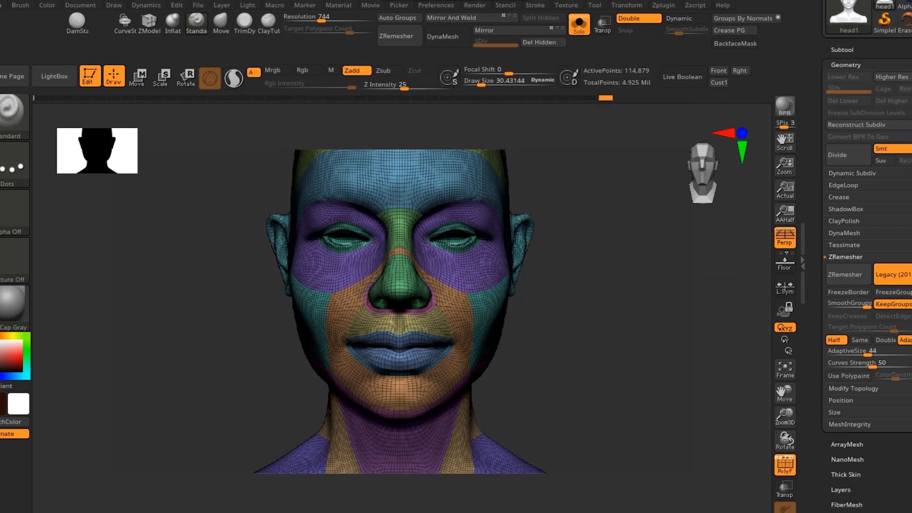
left_click(535, 5)
left_click(568, 253)
Try the legacy remesh at half the polygon count, and remesh with the Legacy (2018) option turned off instead
left_click(849, 275)
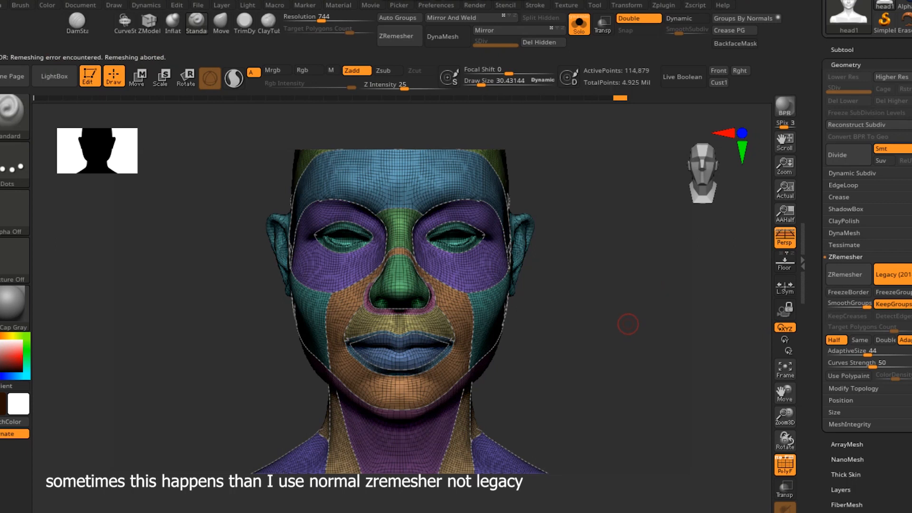
left_click_drag(628, 343, 630, 319, "alt")
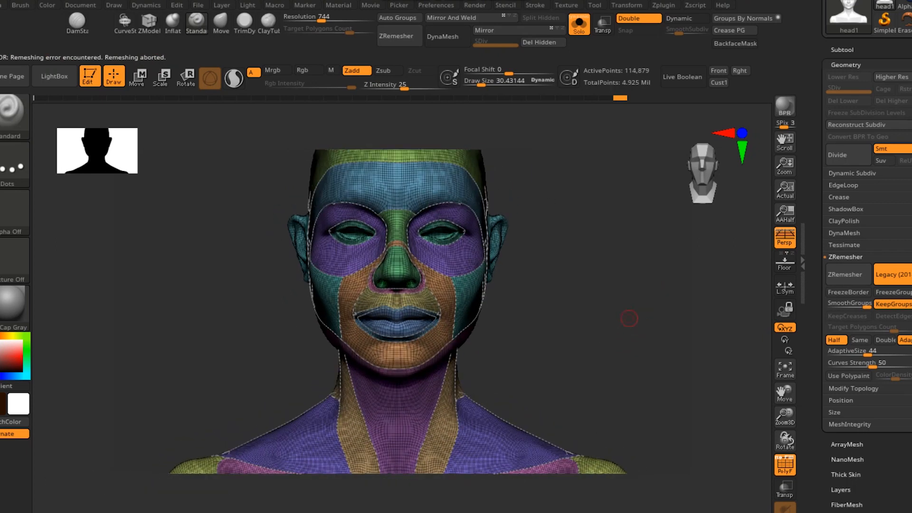
left_click(849, 274)
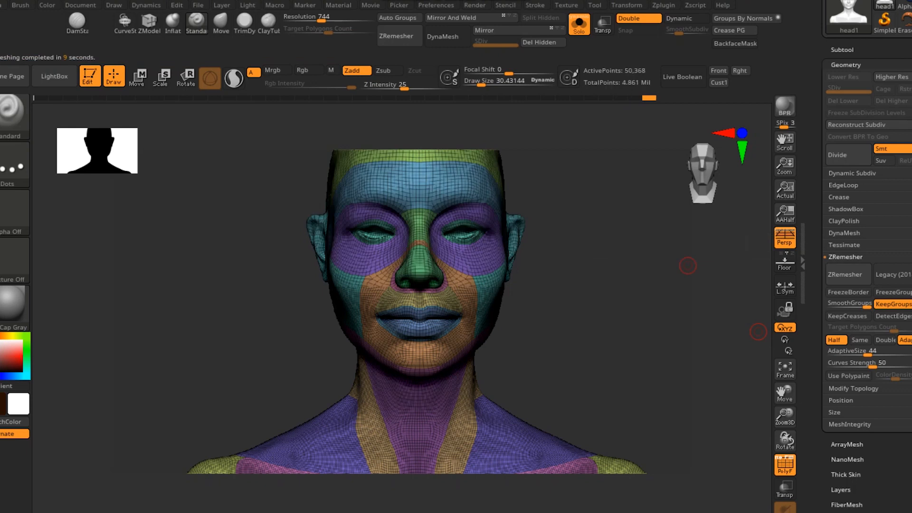
Reframe the mesh with curves and remesh it at half the polygon count with the Legacy (2018) option turned back on
left_click_drag(608, 284, 544, 327, "alt")
mouse_move(631, 342)
left_mouse_down()
mouse_move(598, 366)
mouse_move(606, 356)
mouse_move(615, 356)
mouse_move(597, 378)
mouse_move(588, 309)
mouse_move(593, 232)
mouse_move(619, 416)
mouse_move(585, 358)
mouse_move(613, 375)
mouse_move(631, 326)
mouse_move(613, 302)
left_mouse_up()
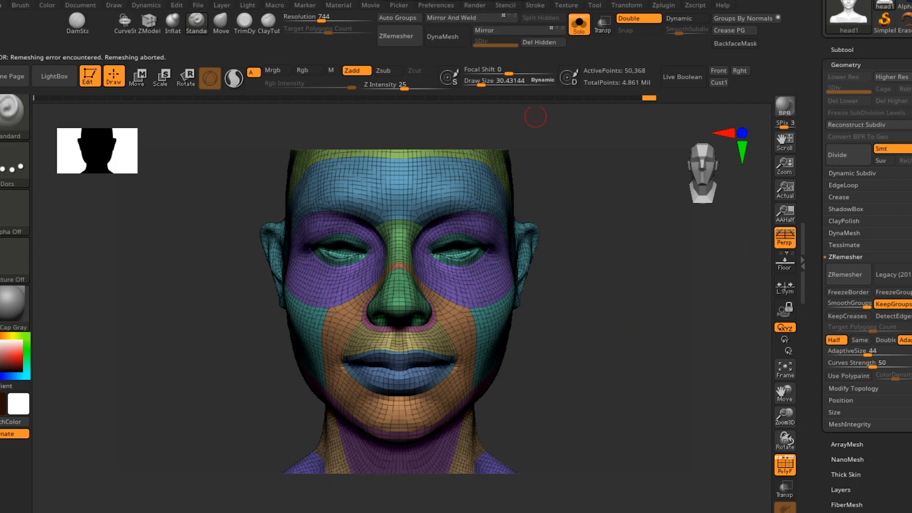
left_click(435, 5)
left_click(535, 5)
left_click(569, 254)
left_click(892, 274)
left_click(845, 274)
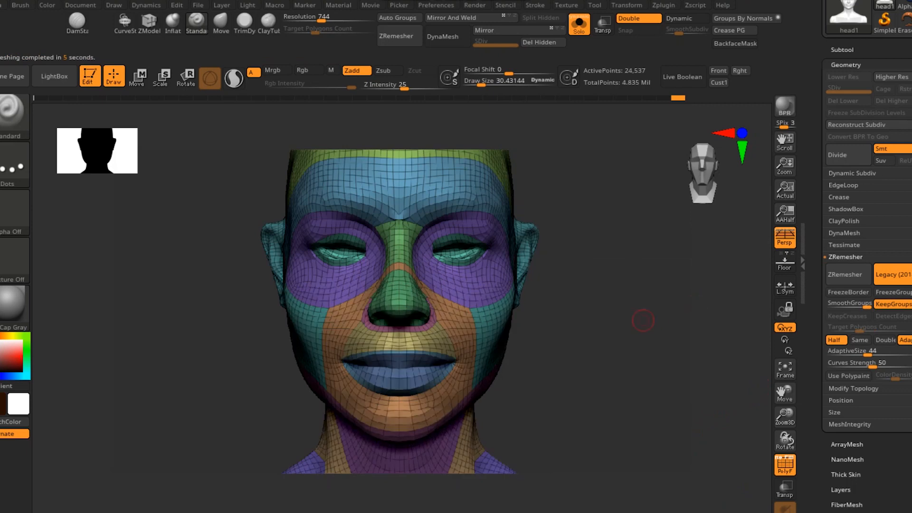
Frame the bust's border, polygroups and creased edges with curves for another reduction
left_click_drag(638, 348, 598, 350)
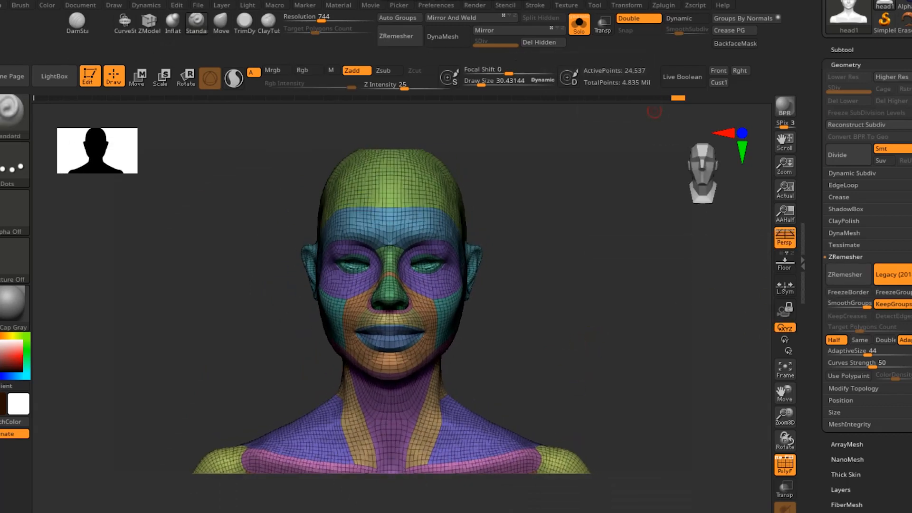
left_click(535, 5)
left_click(569, 254)
Try remeshing the framed bust at half the polygon count with legacy ZRemesher, inspect the face, and undo the remesh
left_click(848, 274)
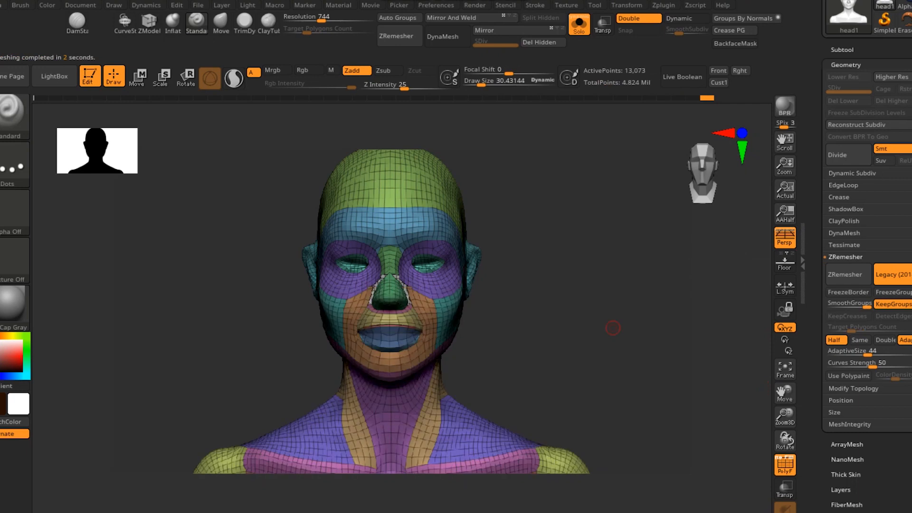
left_click_drag(545, 318, 571, 375, "alt")
left_click_drag(668, 369, 627, 378)
key("ctrl+z")
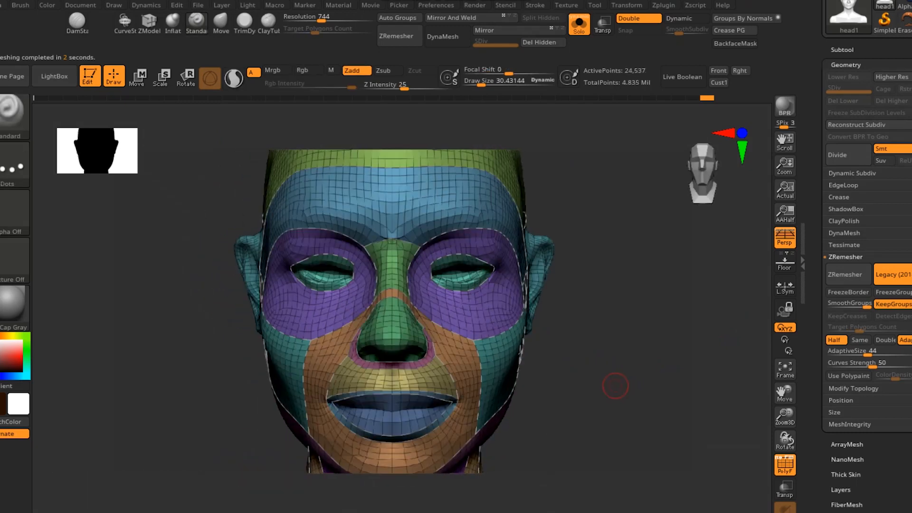
Turn off the Legacy (2018) option and remesh the framed bust at half the polygon count
left_click(893, 275)
left_click(849, 275)
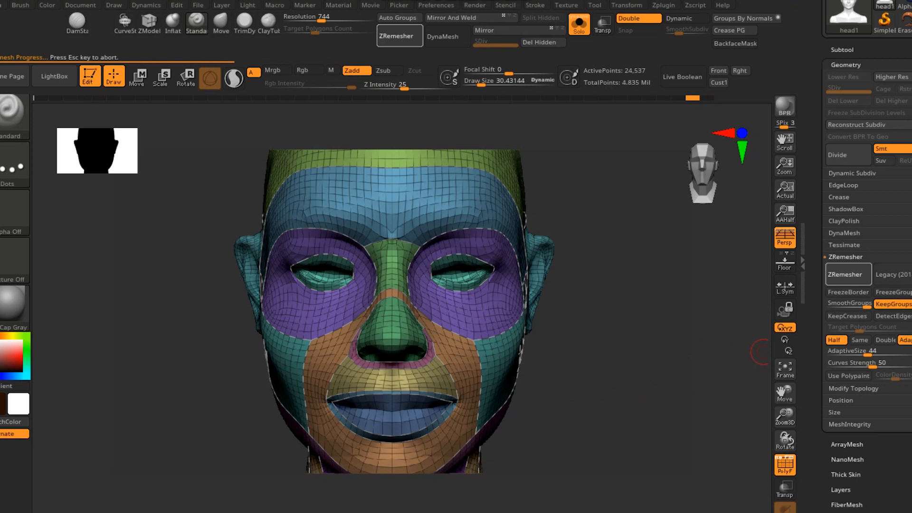
mouse_move(635, 357)
left_mouse_down()
mouse_move(727, 360)
mouse_move(561, 364)
mouse_move(623, 377)
mouse_move(615, 395)
mouse_move(606, 343)
mouse_move(648, 348)
left_mouse_up()
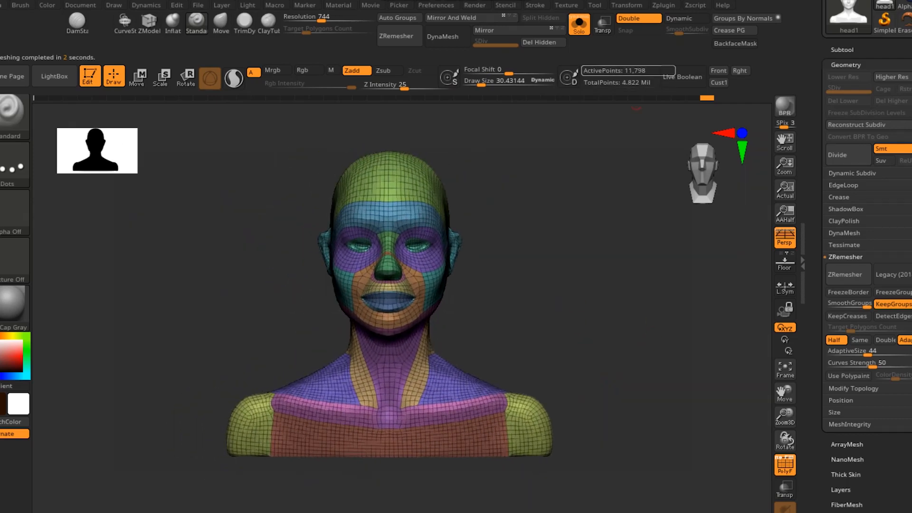
left_click_drag(596, 330, 617, 345)
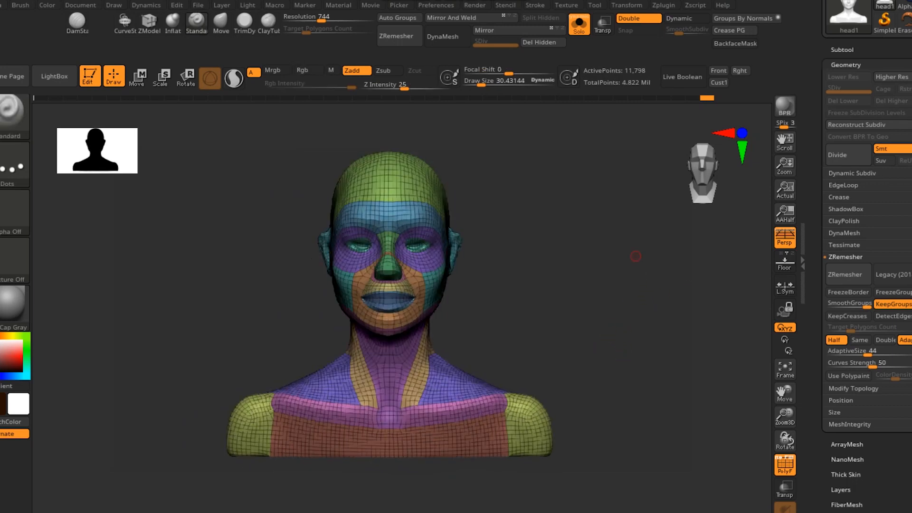
Subdivide the low-poly head1 bust up to subdivision level 3
key("ctrl+d")
key("ctrl+d")
key("ctrl+d")
key("shift+d")
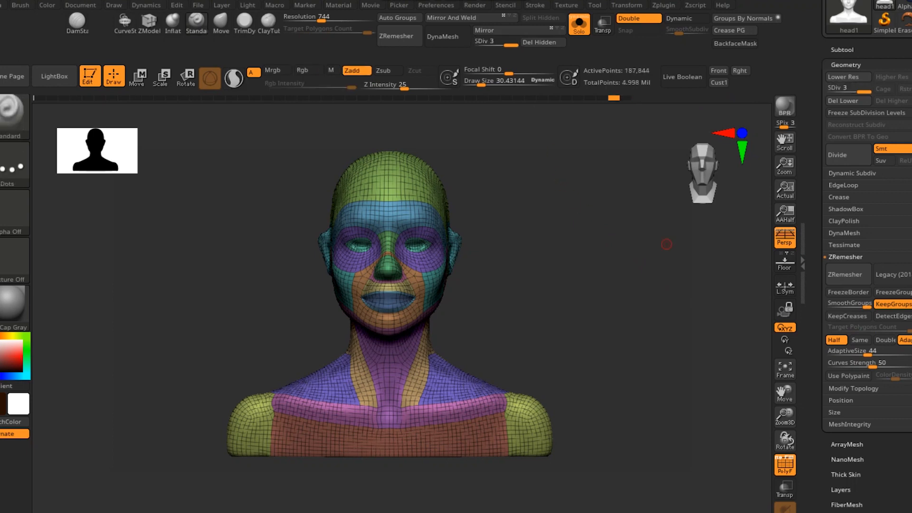
Turn off Solo and show the original head subtool together with head1, leaving head1 as the active subtool
left_click_drag(813, 286, 814, 405)
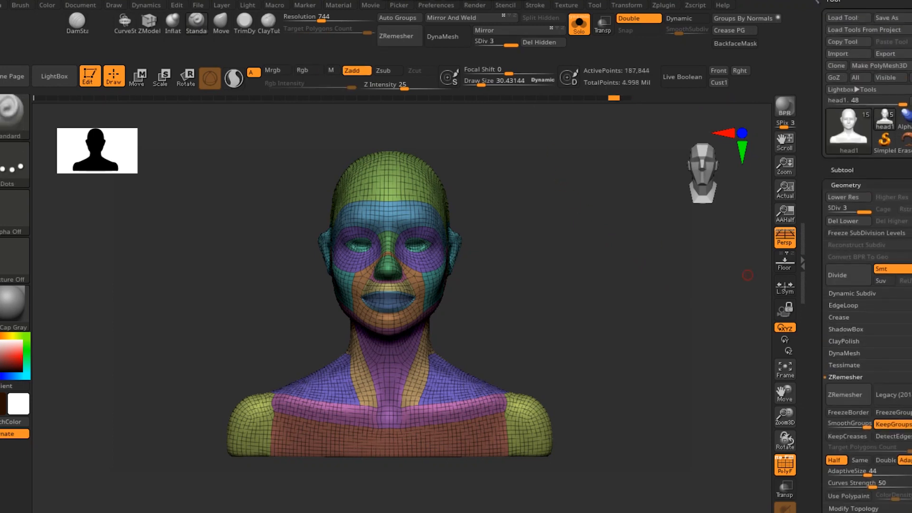
left_click(842, 170)
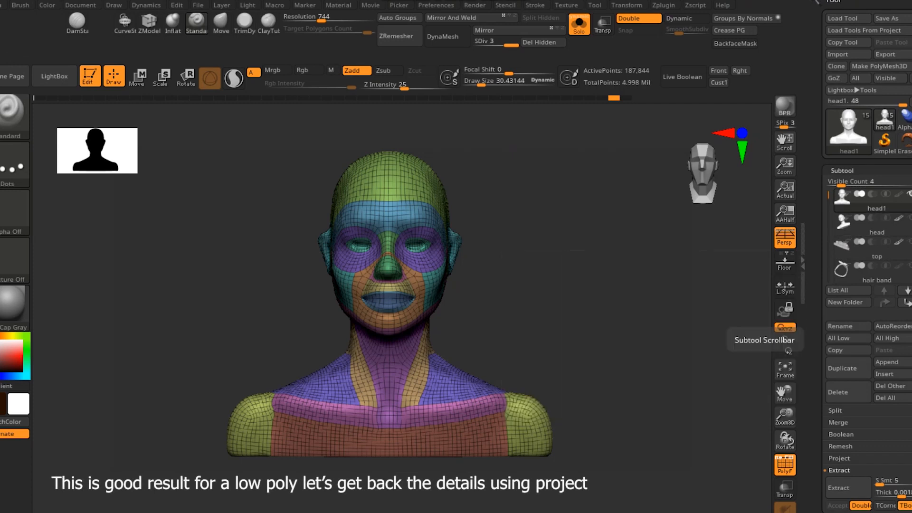
left_click(580, 24)
scroll(870, 238, "down", 3)
scroll(869, 238, "up", 3)
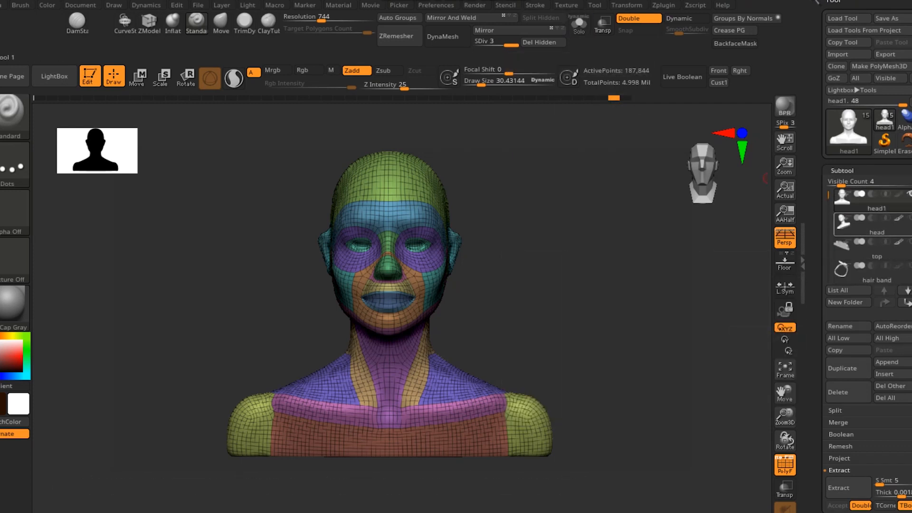
left_click(910, 218)
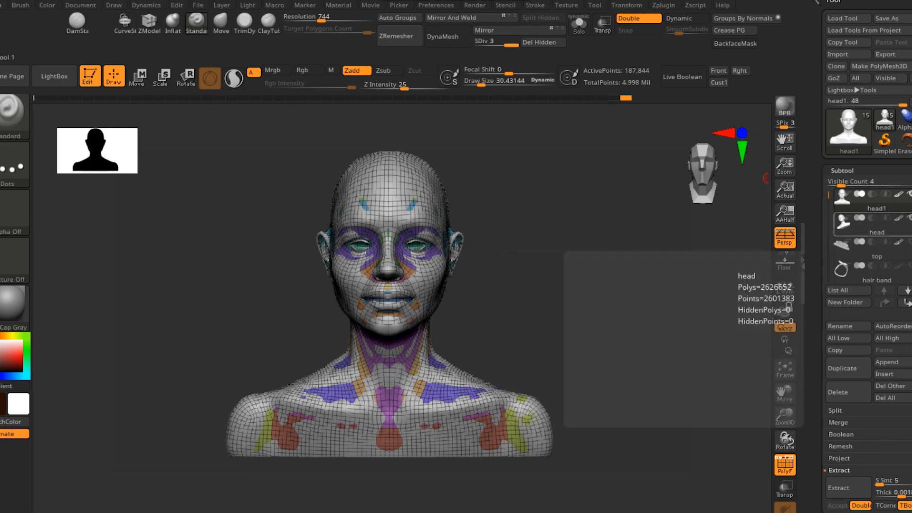
left_click(855, 223)
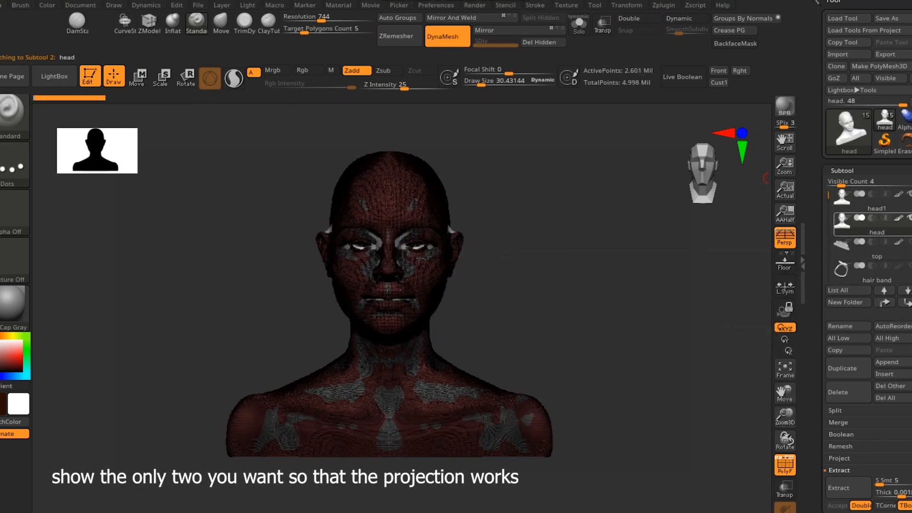
left_click_drag(826, 248, 827, 195)
left_click(853, 147)
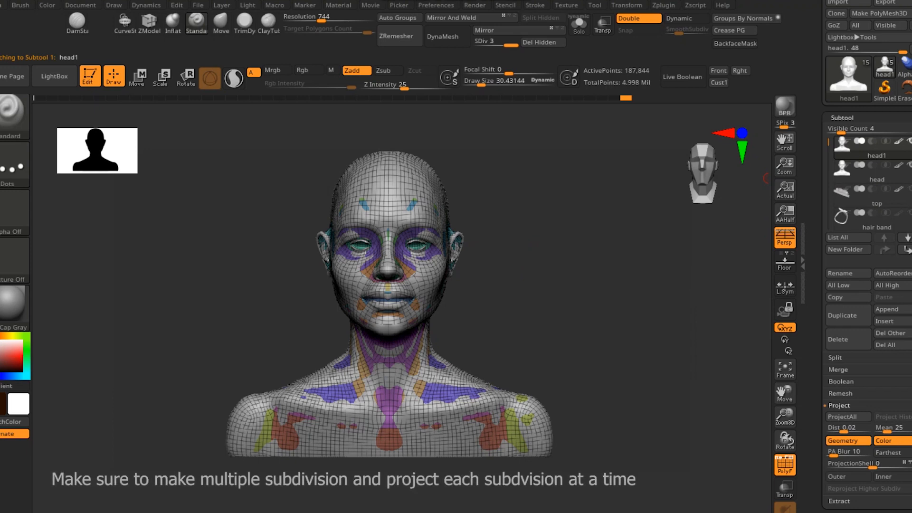
Step head1 down to its lower subdivision levels and project the original head's details onto them
left_click(840, 405)
key("shift+d")
key("shift+d")
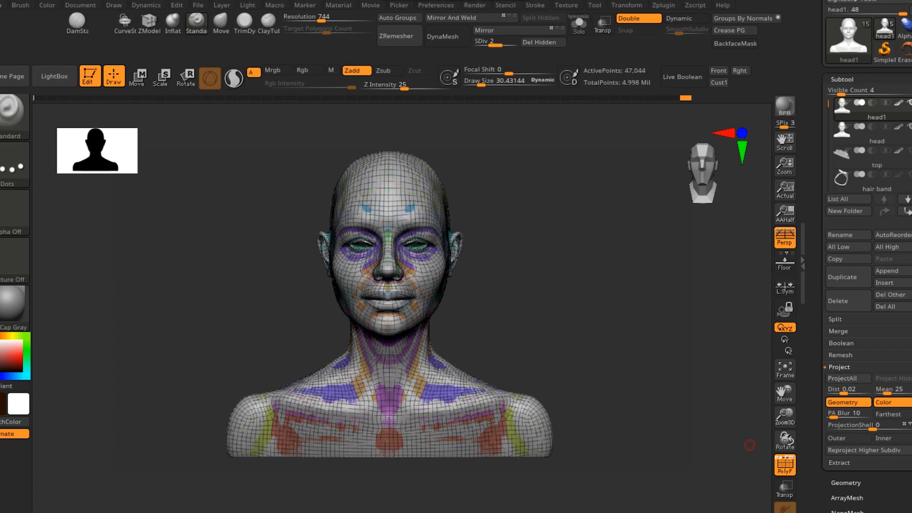
Check the projected head1 mesh with the head subtool hidden, and show the head subtool again
left_click(875, 133)
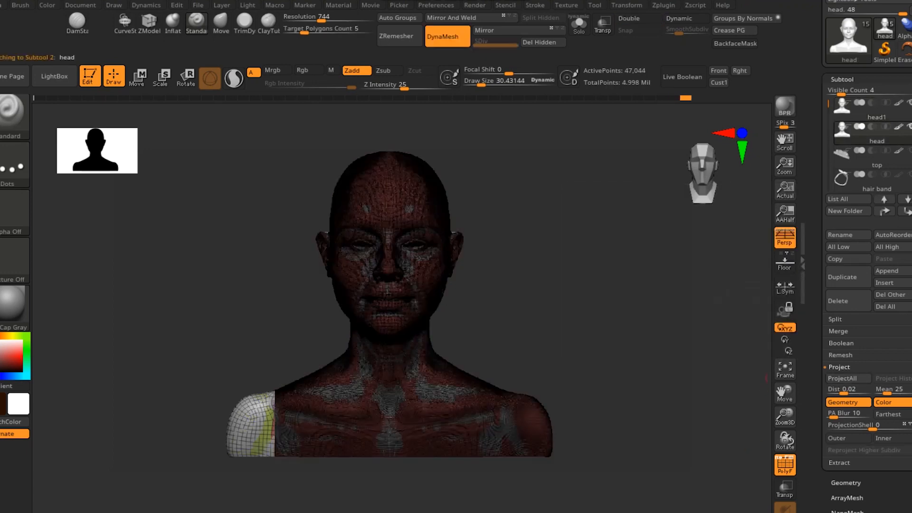
left_click(877, 107)
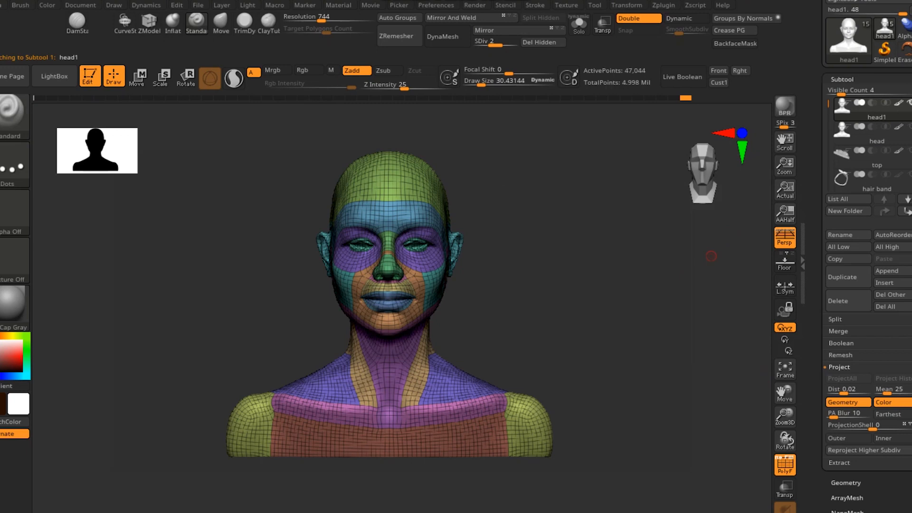
mouse_move(603, 329)
left_mouse_down()
mouse_move(527, 323)
mouse_move(568, 316)
mouse_move(579, 298)
mouse_move(599, 355)
mouse_move(632, 352)
mouse_move(554, 351)
mouse_move(629, 348)
left_mouse_up()
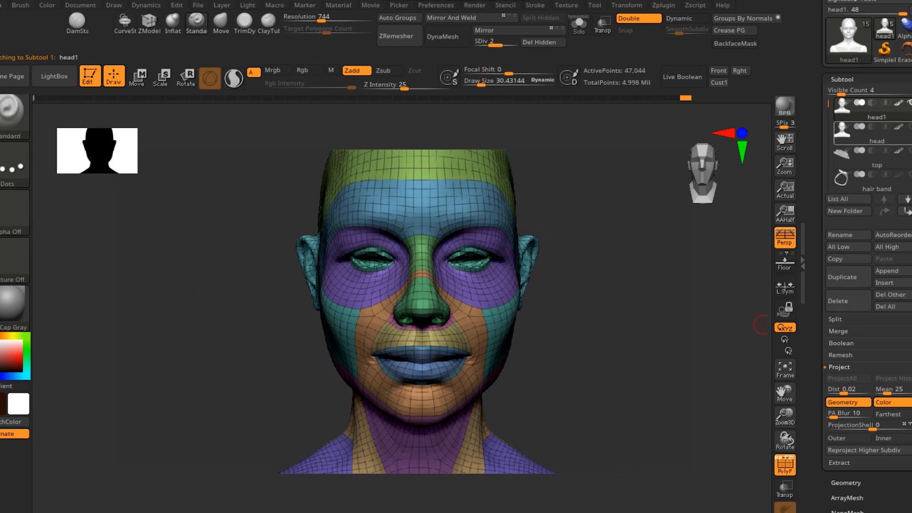
left_click(910, 127)
left_click_drag(626, 387, 613, 328, "alt")
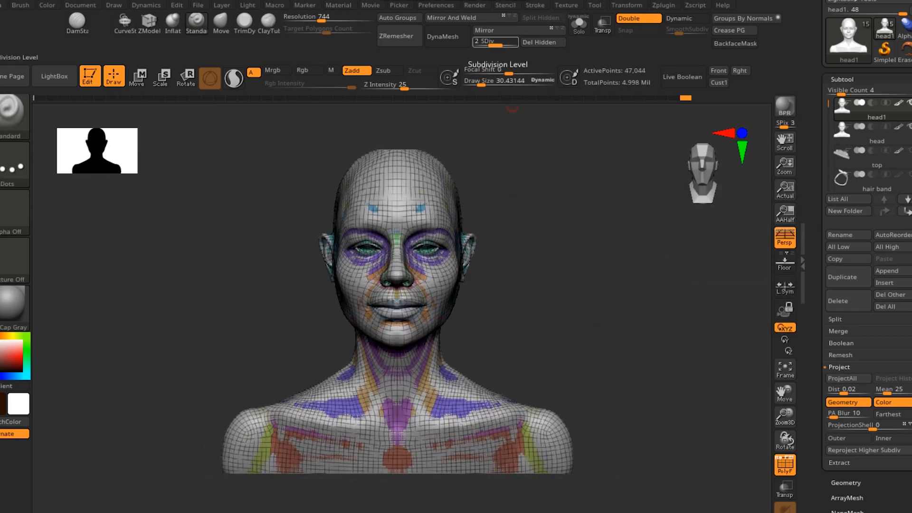
Raise head1 to subdivision level 3 and project all details from the visible head subtool onto it
key("d")
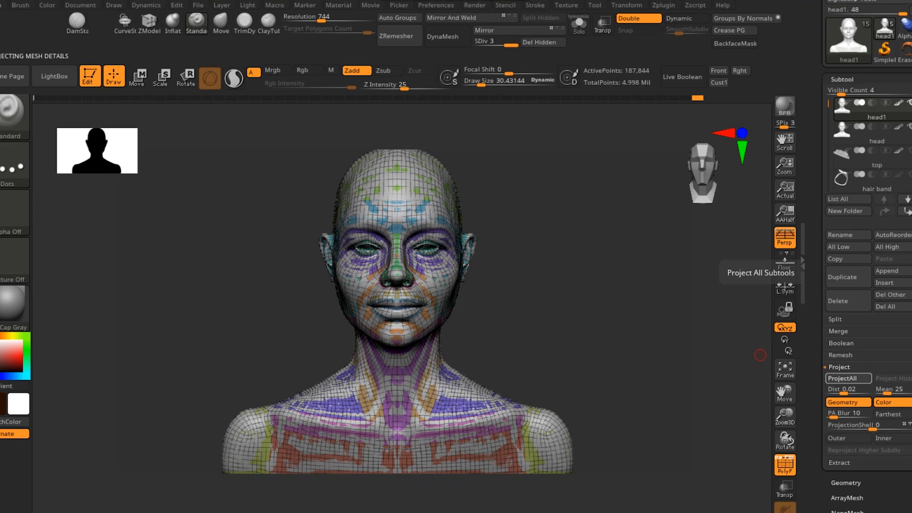
left_click(848, 379)
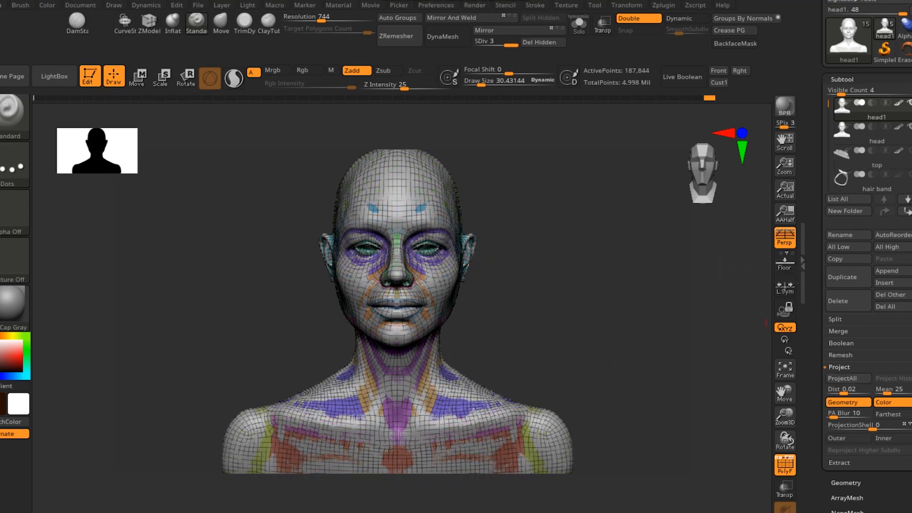
left_click_drag(630, 335, 613, 372, "alt")
Turn off the polygon wireframe display and compare the projected head1 with the original head subtool
key("shift+f")
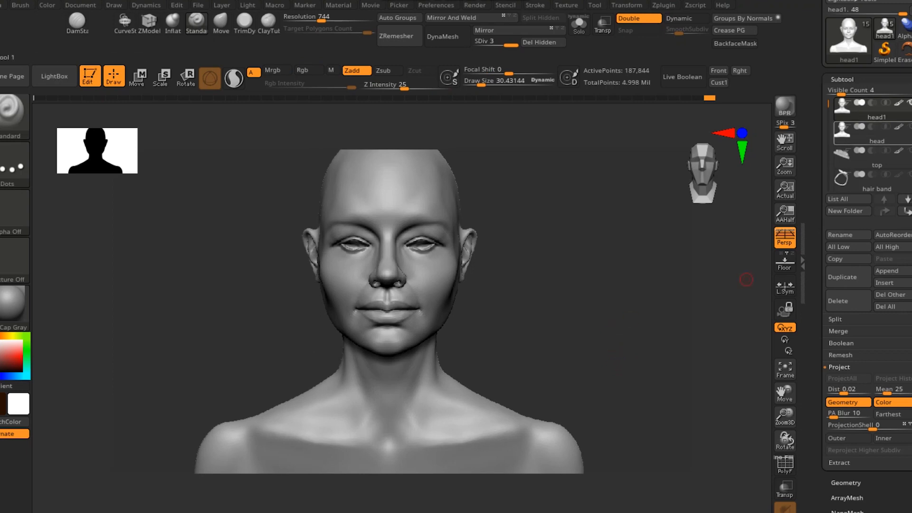
left_click(850, 134)
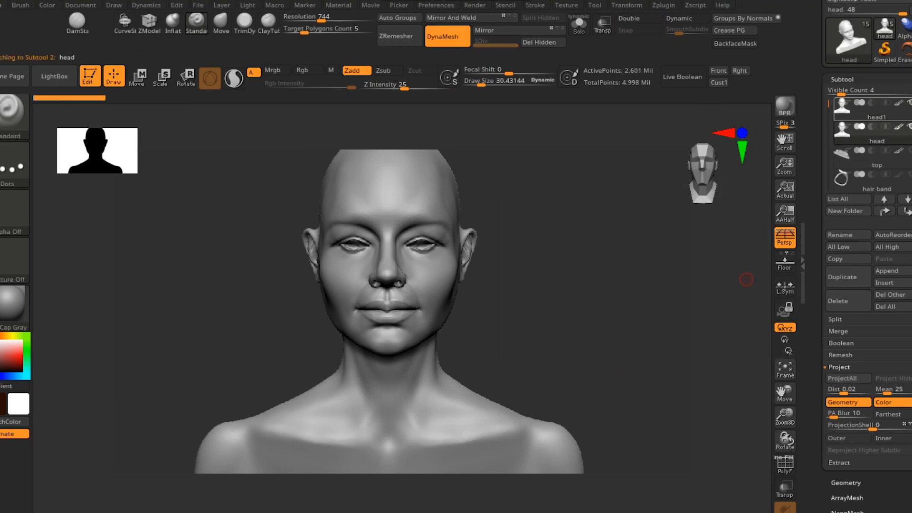
left_click_drag(581, 327, 664, 323)
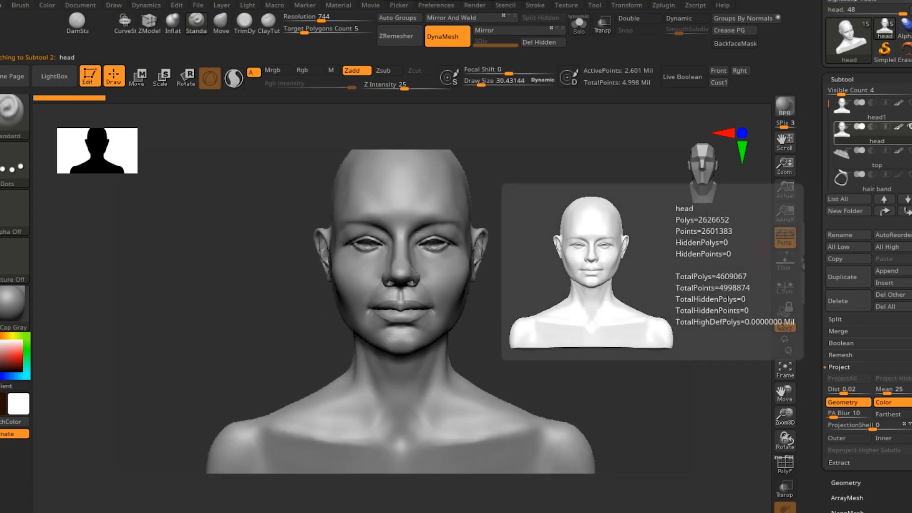
left_click_drag(591, 312, 613, 311)
left_click(851, 110)
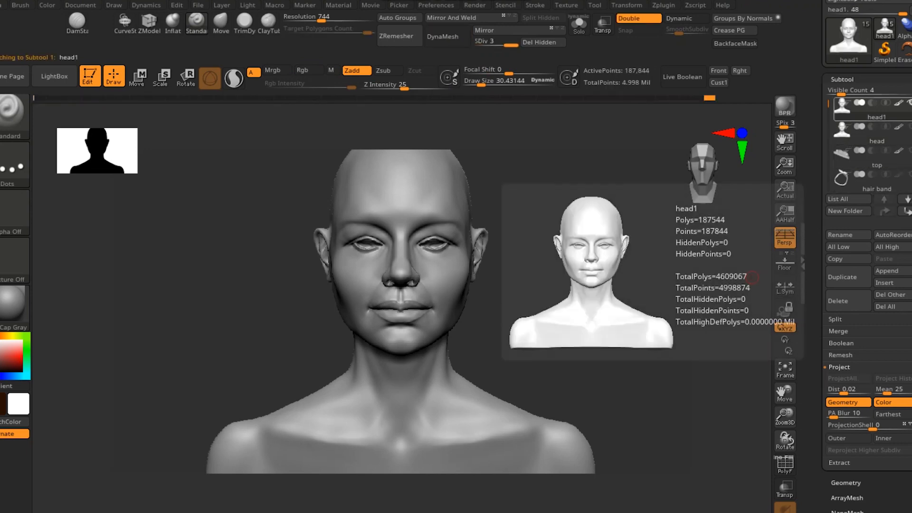
left_click_drag(520, 367, 439, 356)
left_click_drag(613, 326, 634, 354)
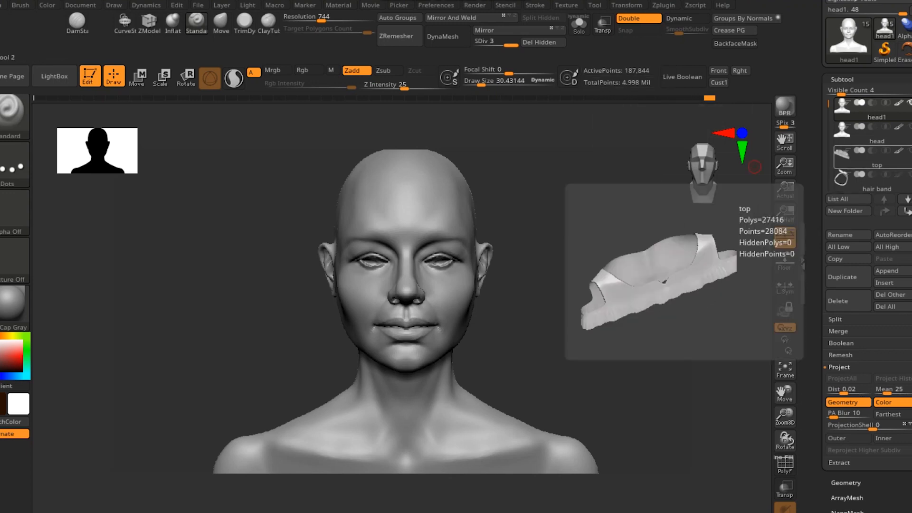
Compare the head1 subtool with the original head, and check head1 at subdivision levels 1 and 3
left_click(877, 135)
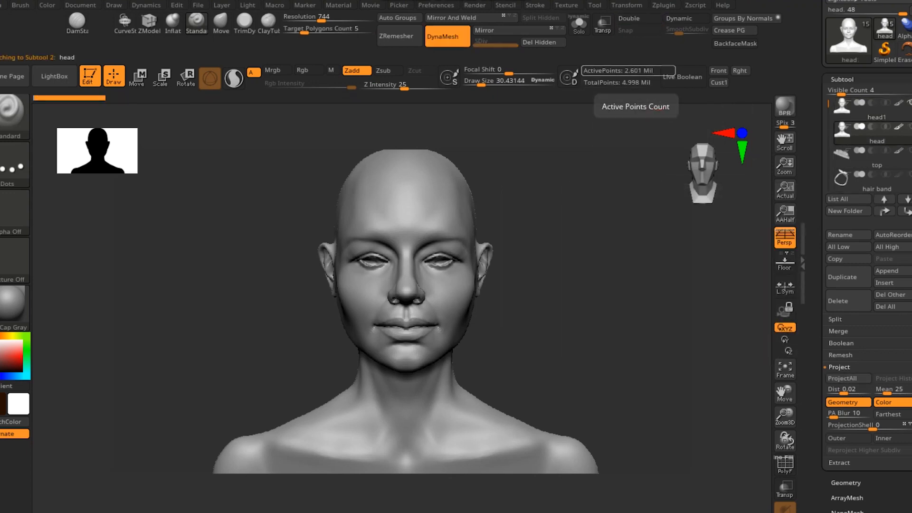
left_click(876, 110)
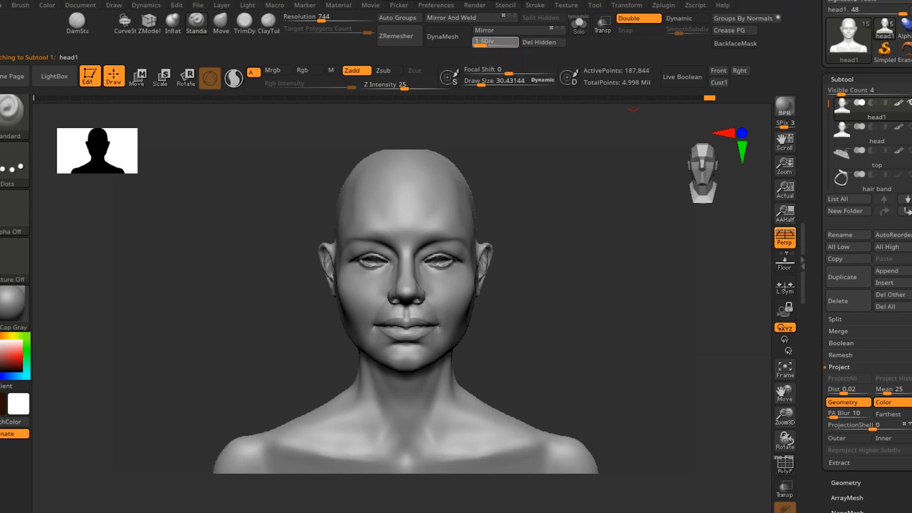
key("shift+d")
key("shift+d")
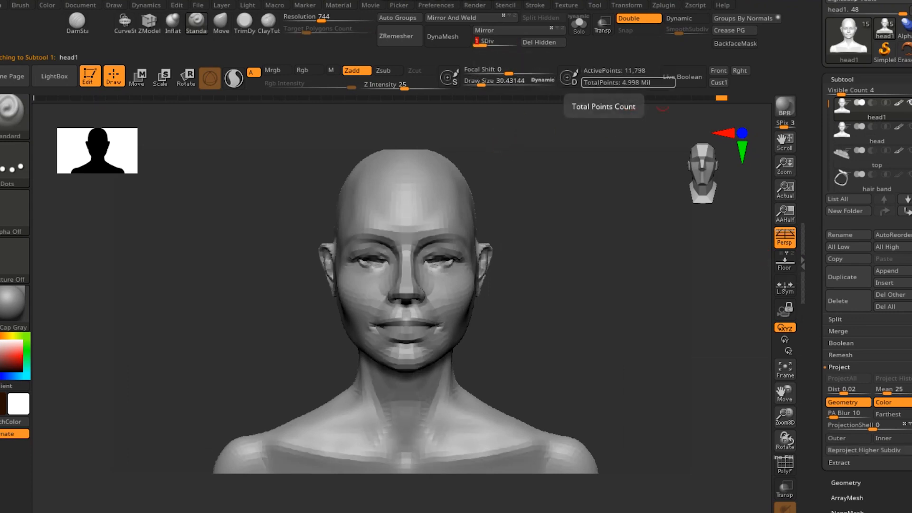
left_click(512, 42)
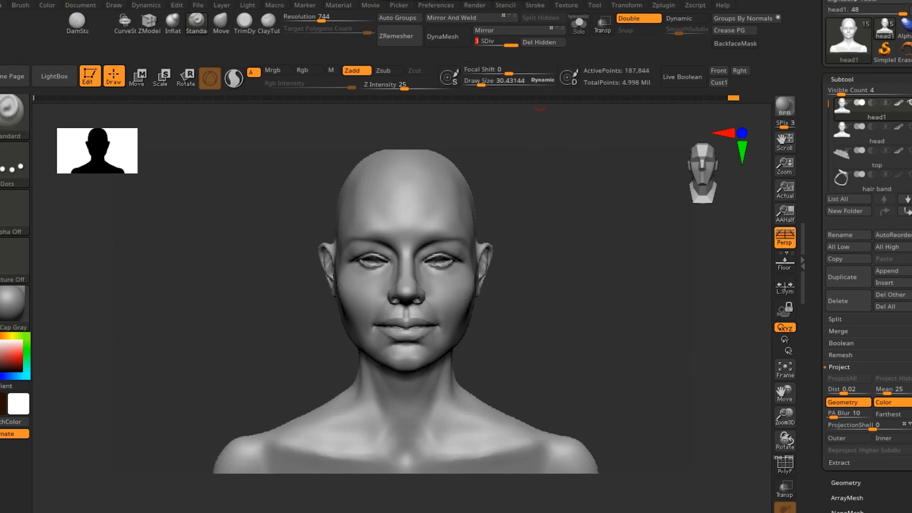
Add subdivision level 4 to head1, and project all details from the visible head subtool onto it
key("d")
left_click(910, 127)
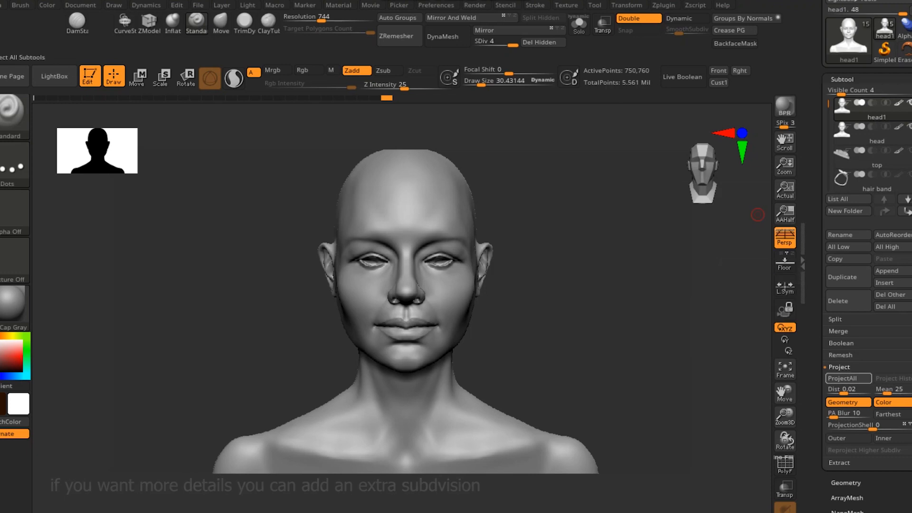
left_click(848, 379)
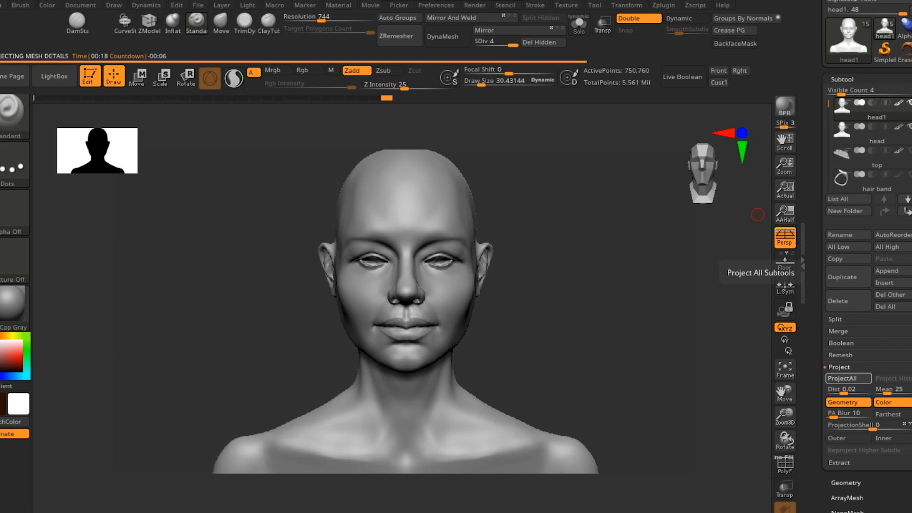
Turn on Solo mode and compare the projected face of head1 with the original head subtool
left_click_drag(679, 355, 608, 350)
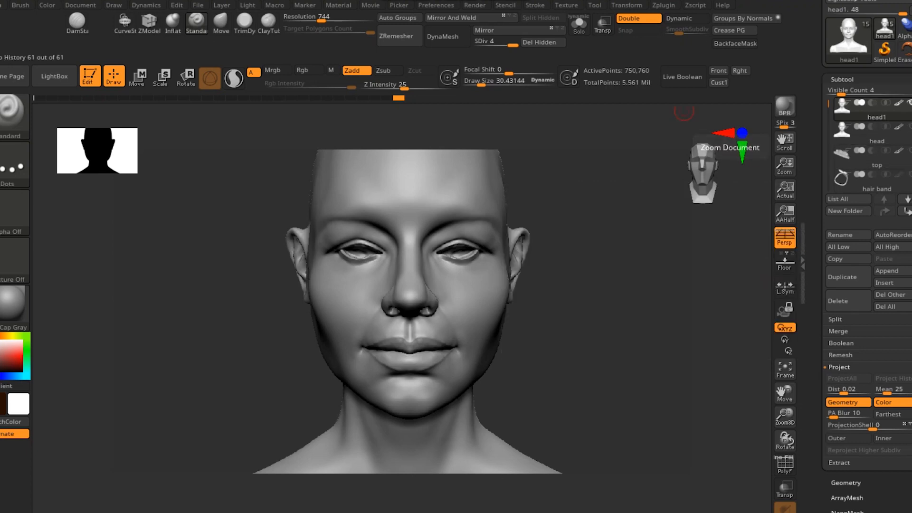
left_click(579, 25)
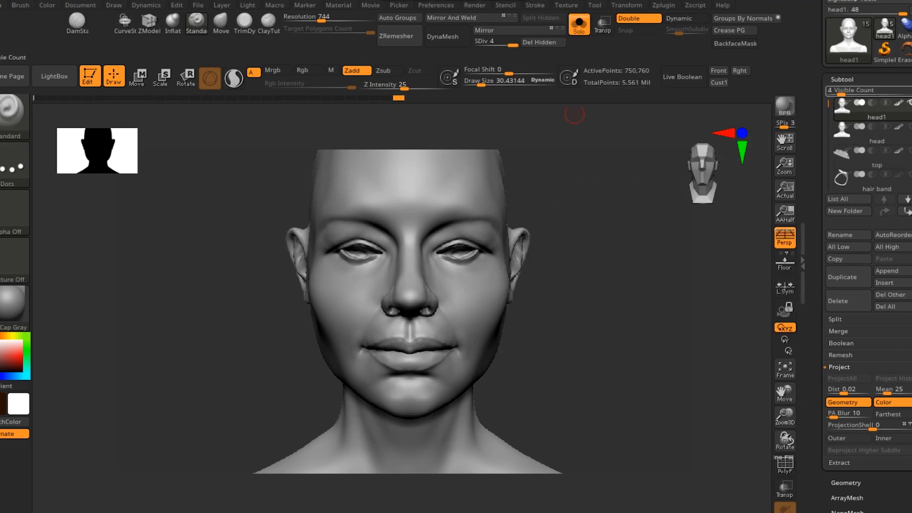
left_click(848, 134)
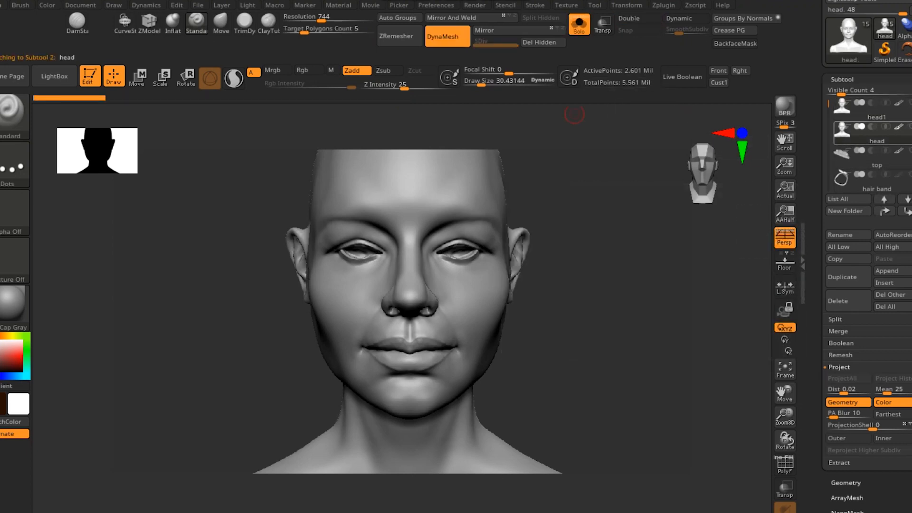
left_click(855, 108)
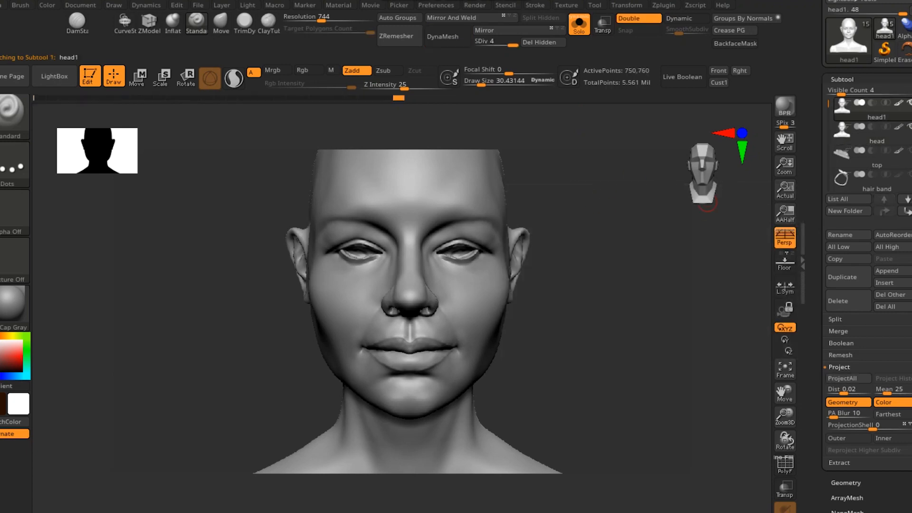
Review head1 at each subdivision level, going down to level 1 and back up to level 4
left_click(501, 43)
key("shift+d")
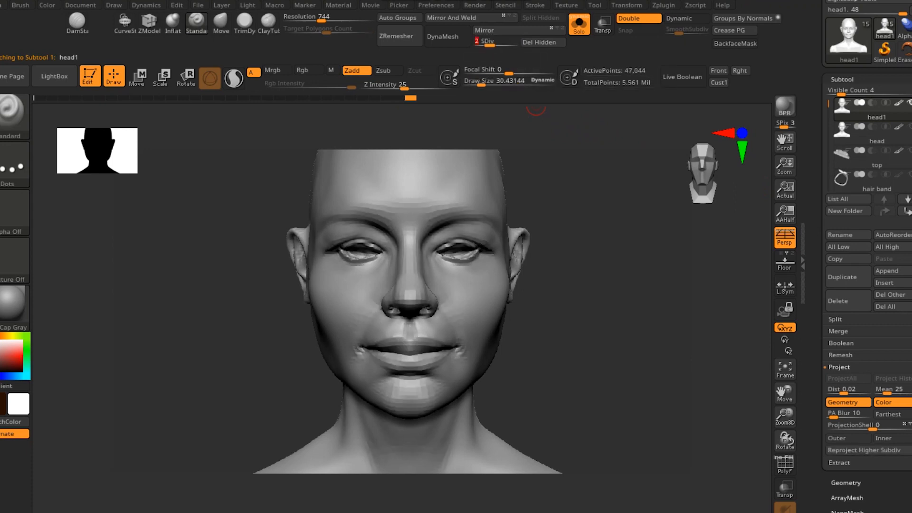
key("shift+d")
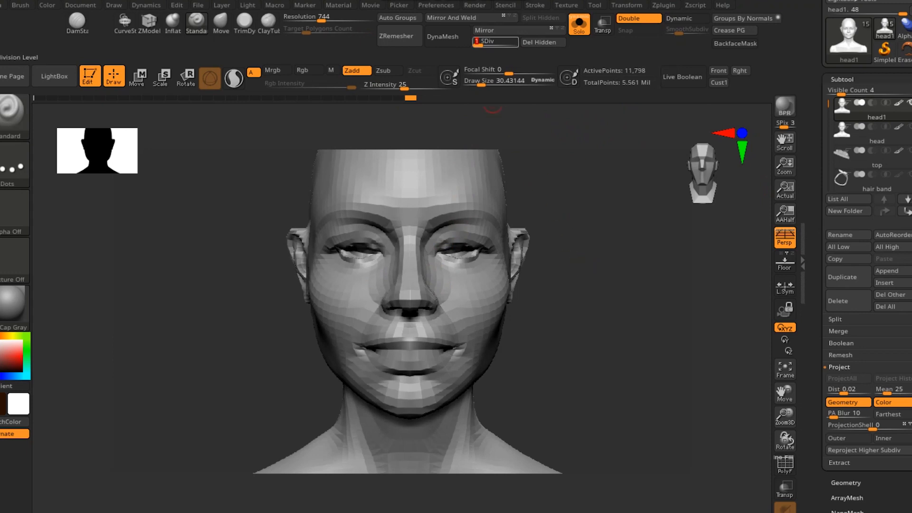
key("d")
key("d")
key("d")
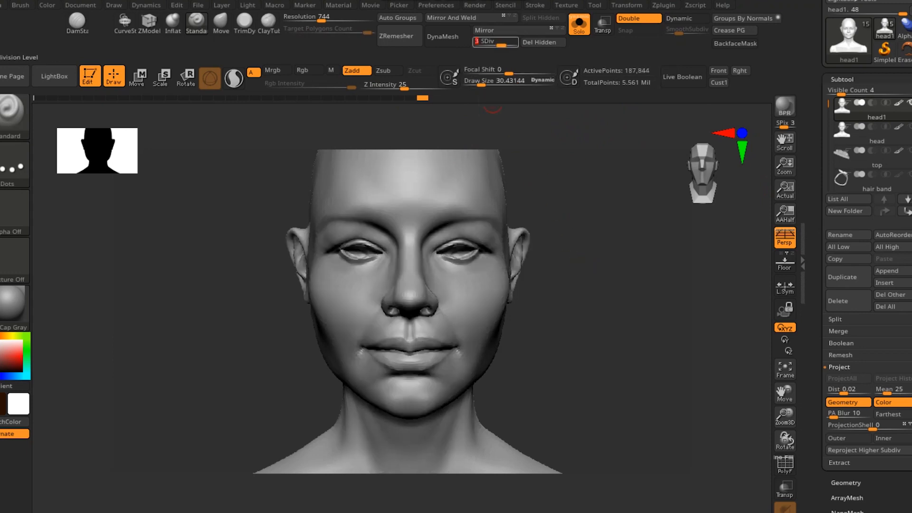
Show the polygon wireframe on the whole head1 bust and lower it to subdivision level 1
left_click_drag(652, 289, 647, 311, "alt")
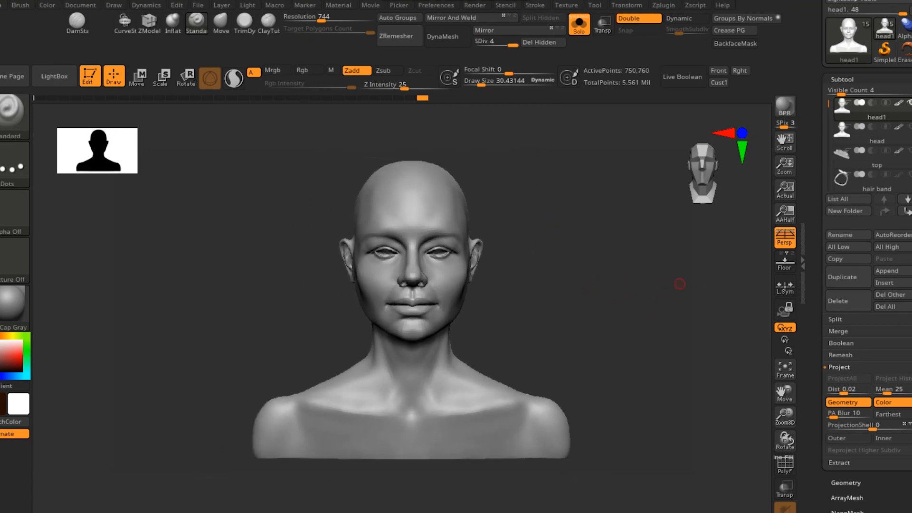
key("shift+f")
left_click_drag(606, 249, 358, 261)
key("shift+d")
key("shift+d")
key("shift+d")
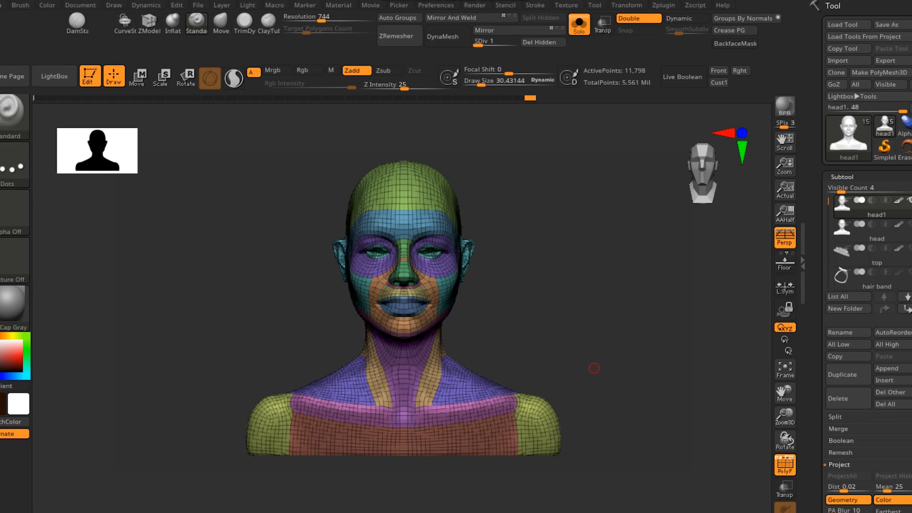
Turn off the Grp option in head1's export settings so the mesh exports without its polygroups as separate pieces
left_click_drag(542, 337, 574, 338)
left_click_drag(819, 266, 819, 120)
left_click_drag(819, 480, 819, 95)
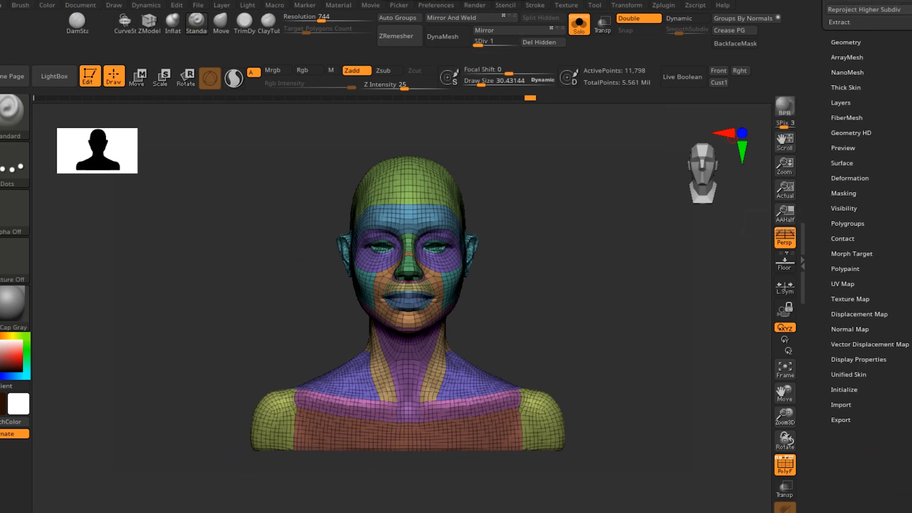
left_click(841, 420)
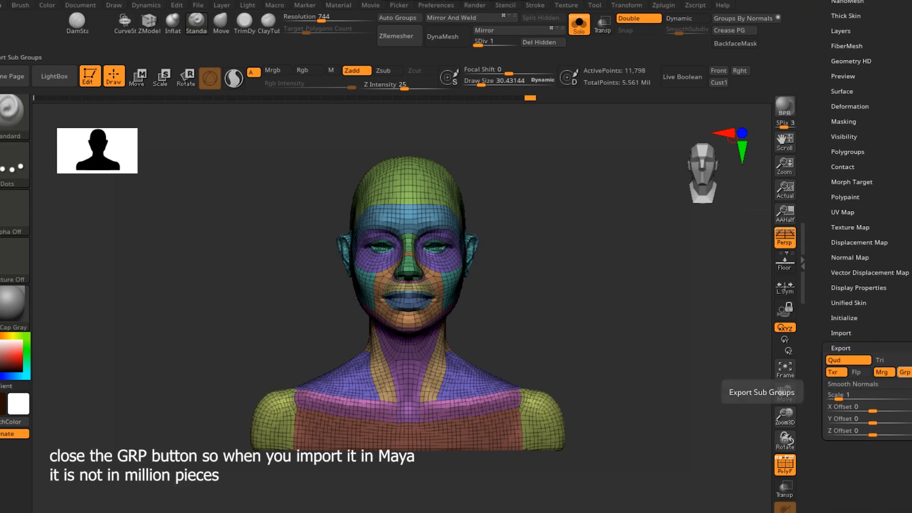
left_click(904, 372)
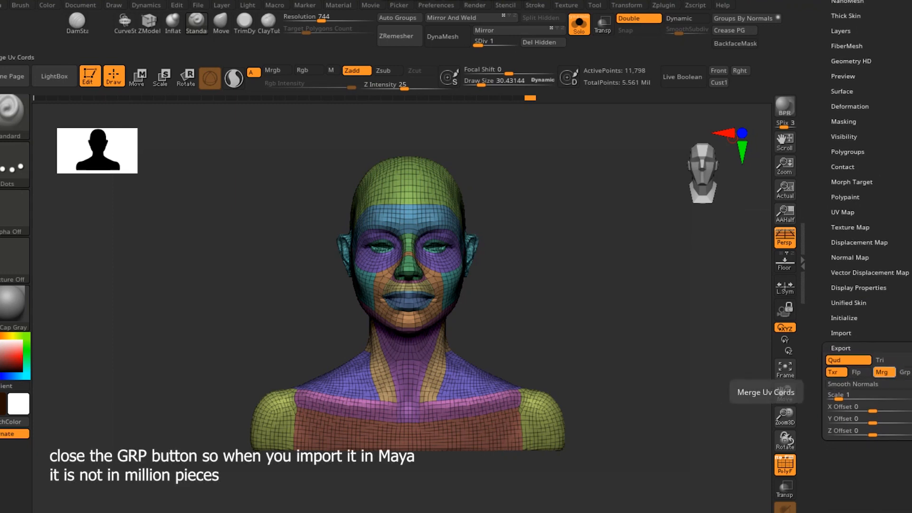
Export the lowest-level head1 mesh to a file
left_click_drag(885, 333, 884, 512)
left_click(885, 61)
left_click(629, 396)
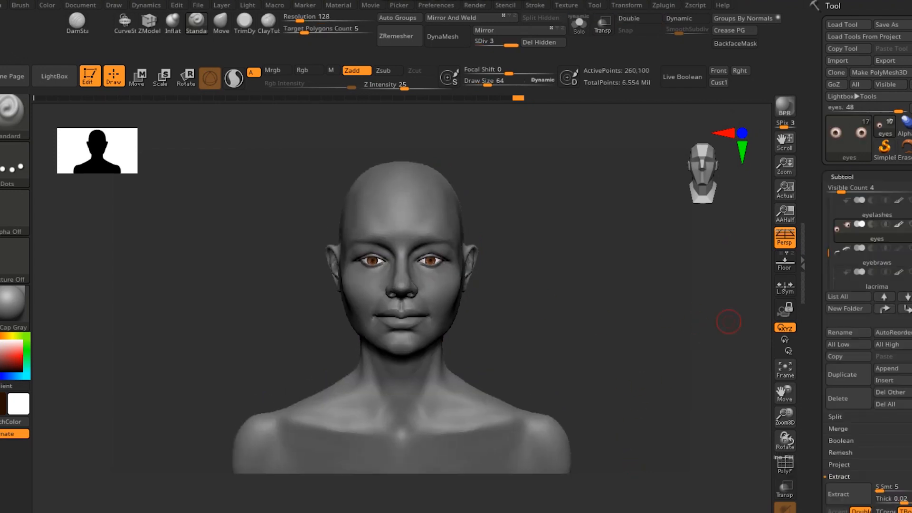
Lower the eyes subtool to subdivision level 1, check its export settings, and export it as eyes in OBJ format
left_click_drag(821, 501, 821, 15)
left_click_drag(510, 42, 476, 42)
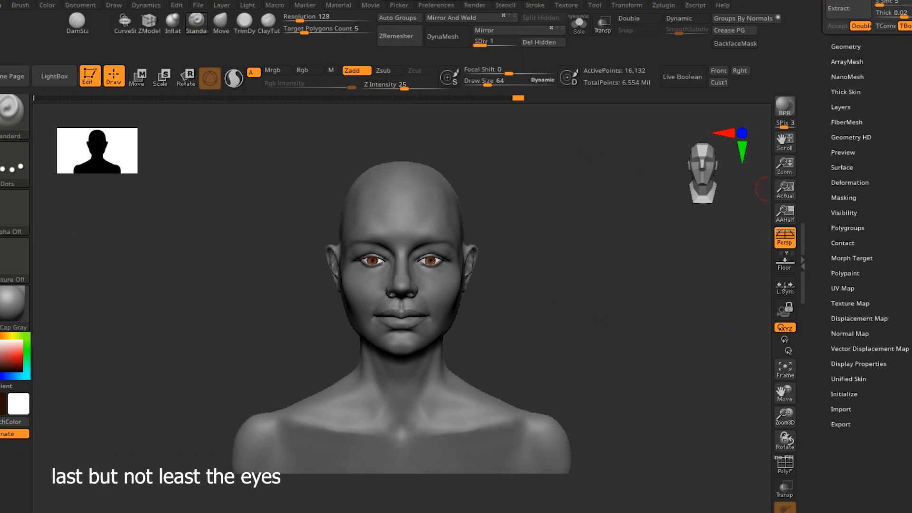
left_click(841, 424)
left_click_drag(821, 124, 821, 346)
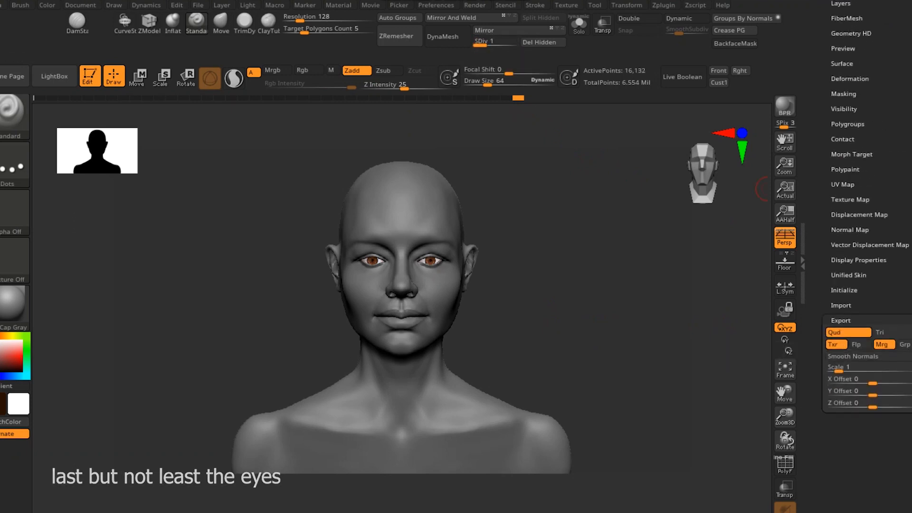
left_click_drag(821, 143, 821, 392)
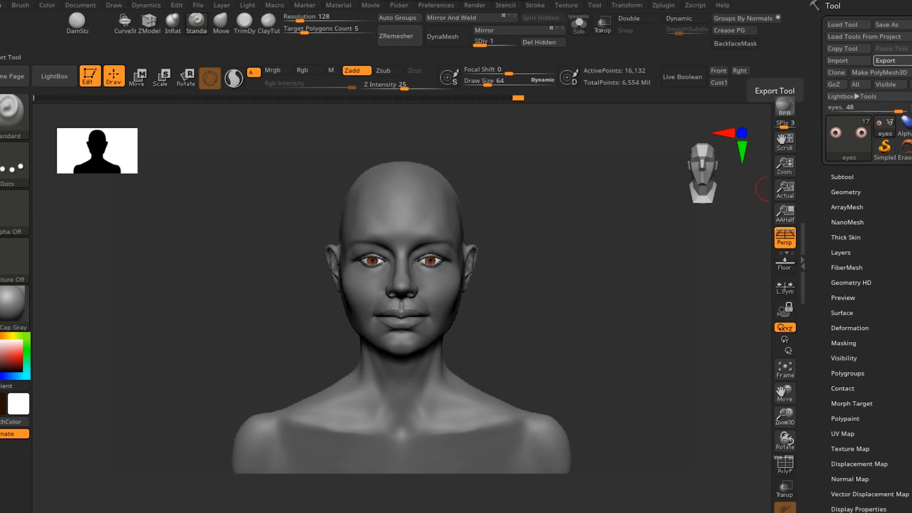
left_click(886, 61)
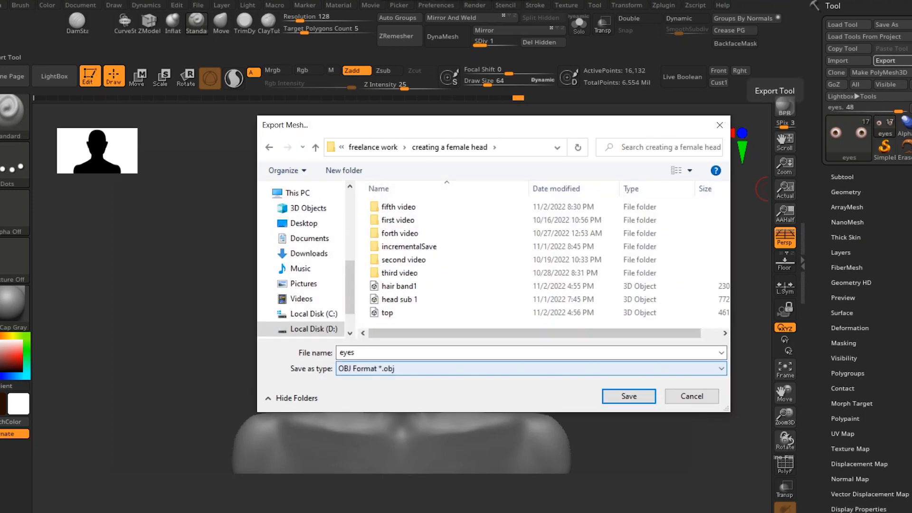
left_click(629, 396)
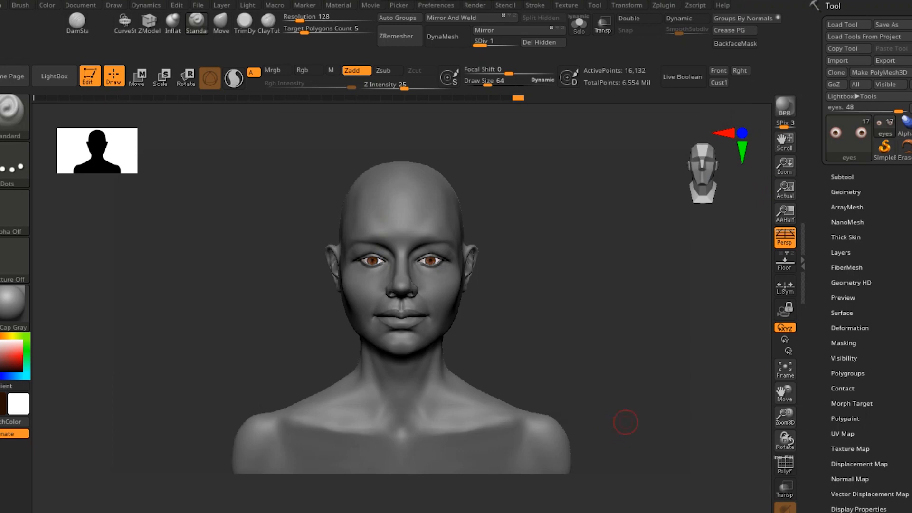
Select the outer eyeball subtool, isolate it in Solo mode, and show its wireframe framed on one eyeball
left_click(843, 177)
left_click_drag(829, 252, 828, 262)
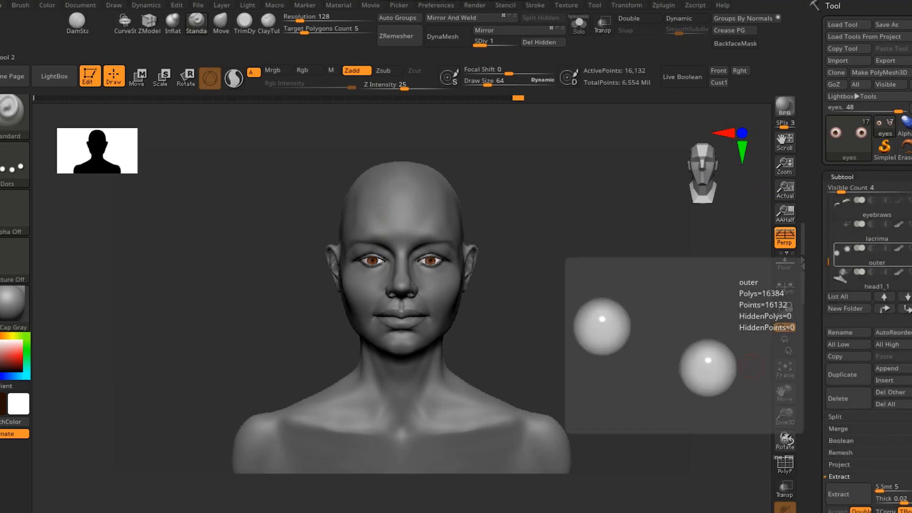
left_click(877, 256)
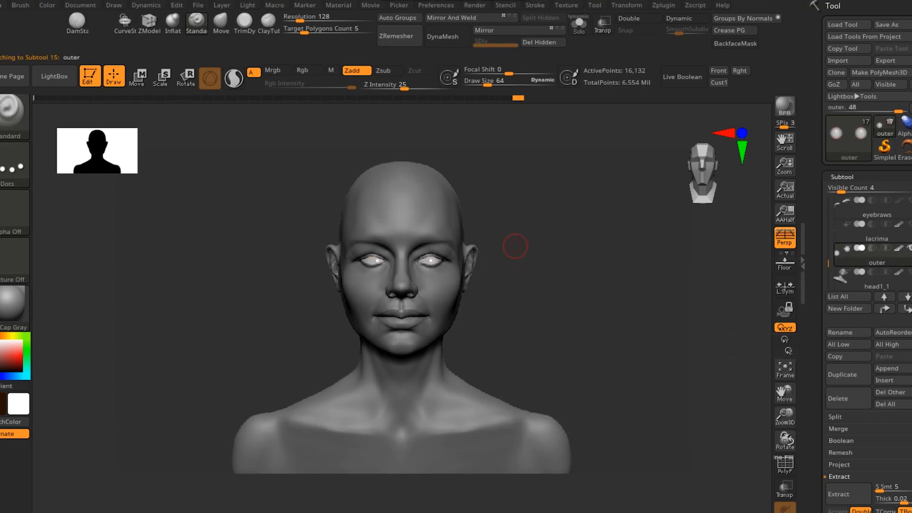
left_click(579, 23)
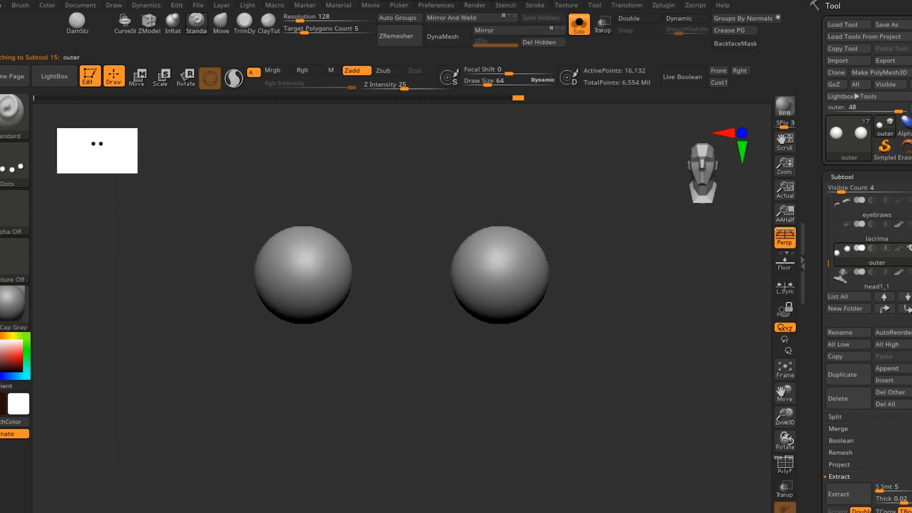
key("shift+f")
key("f")
left_click_drag(612, 328, 526, 415, "alt")
Choose the Inflat brush at a draw size of about 19 and turn on local symmetry
key("s")
left_click_drag(613, 290, 604, 290)
left_click(172, 21)
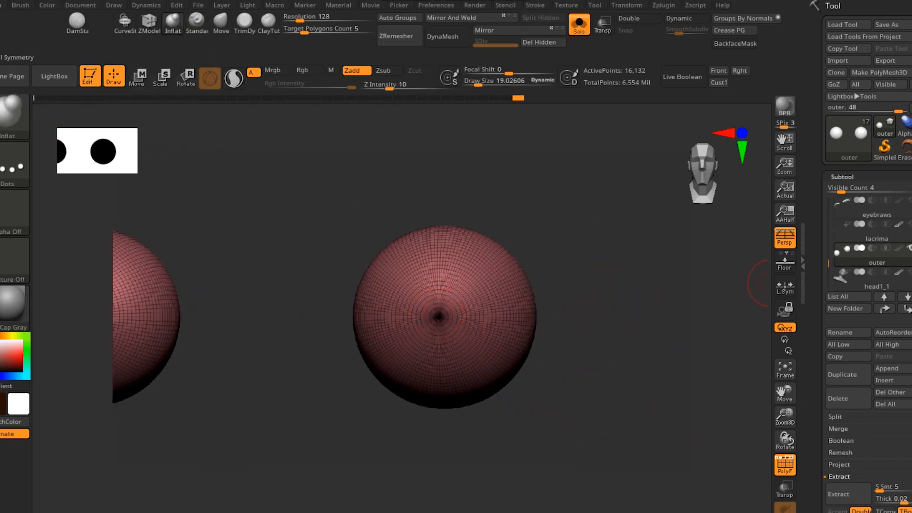
left_click(784, 285)
mouse_move(613, 409)
left_mouse_down("alt")
mouse_move(570, 368)
mouse_move(512, 373)
left_mouse_up("alt")
Try inflating the front centre of the outer eyeball with the small brush, and undo the stroke
left_click(463, 325)
mouse_move(570, 429)
left_mouse_down()
mouse_move(439, 426)
mouse_move(585, 429)
mouse_move(556, 393)
left_mouse_up()
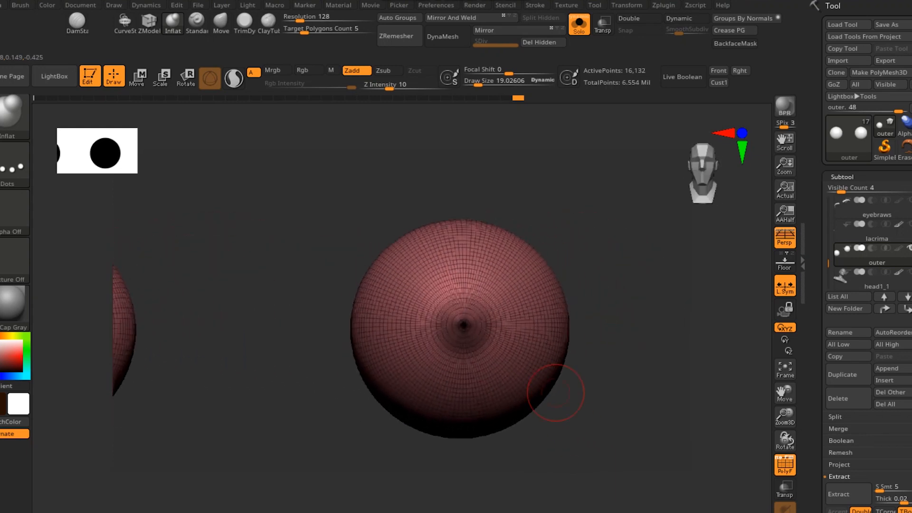
key("ctrl+z")
Enlarge the Inflat brush to a draw size of about 42 and inflate the front of the outer eyeballs
key("s")
left_click_drag(474, 330, 479, 330)
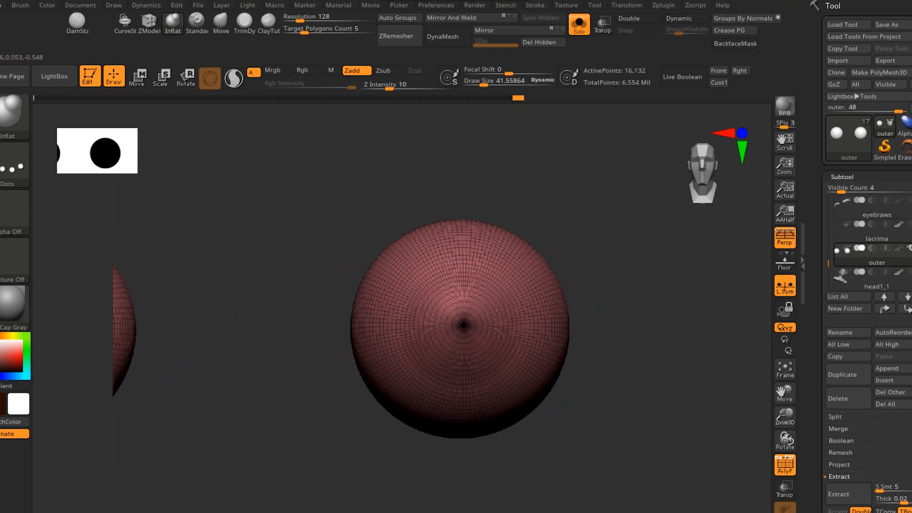
mouse_move(581, 430)
left_mouse_down()
mouse_move(468, 431)
mouse_move(594, 440)
mouse_move(565, 459)
mouse_move(503, 457)
mouse_move(608, 447)
mouse_move(577, 397)
mouse_move(577, 415)
mouse_move(494, 415)
mouse_move(572, 416)
left_mouse_up()
Hide the wireframe and smooth the inflated cornea bulge on the outer eyeballs
key("shift")
key("shift+f")
key("shift")
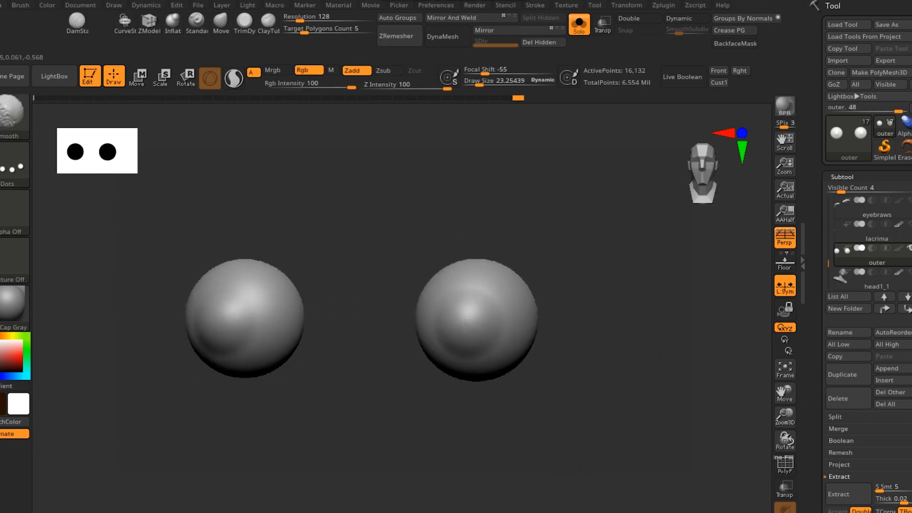
left_click_drag(476, 316, 481, 320, "shift")
mouse_move(578, 448)
left_mouse_down()
mouse_move(496, 447)
mouse_move(608, 447)
mouse_move(569, 447)
mouse_move(588, 460)
left_mouse_up()
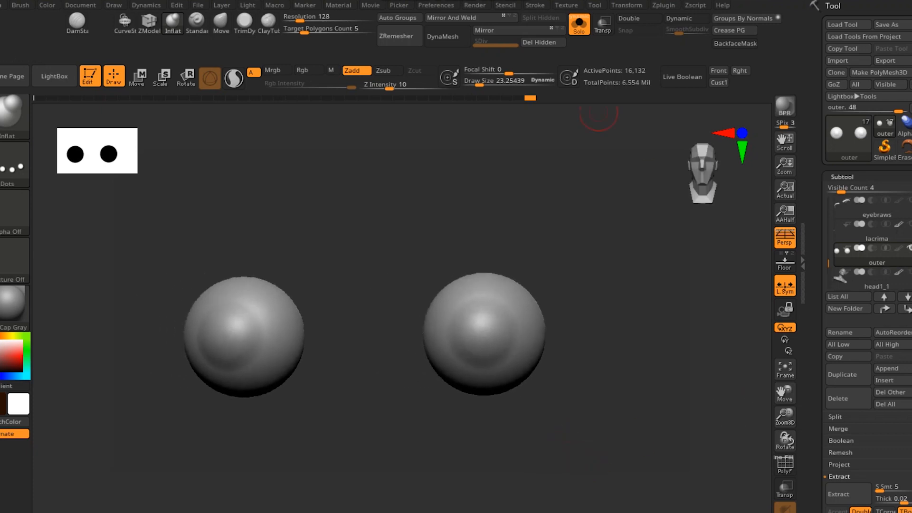
Remesh the outer eyeballs with ZRemesher set to half the polygon count
left_click_drag(591, 285, 685, 333, "alt")
mouse_move(819, 342)
left_mouse_down()
mouse_move(819, 182)
mouse_move(819, 232)
left_mouse_up()
left_click_drag(819, 418, 819, 307)
left_click(845, 226)
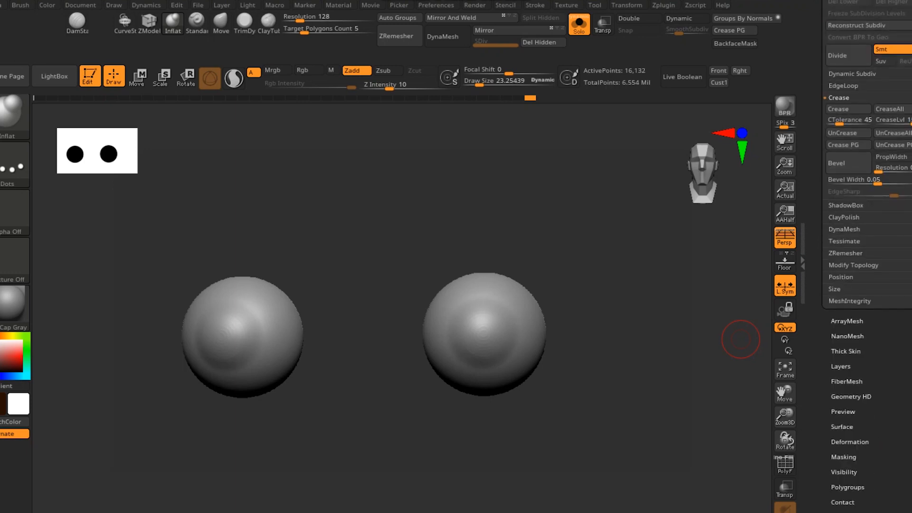
left_click(846, 253)
left_click(834, 241)
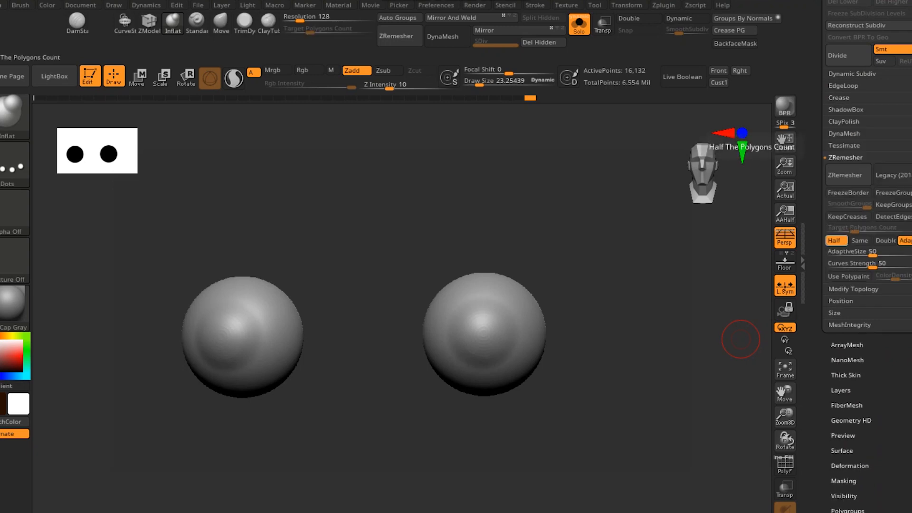
left_click(849, 175)
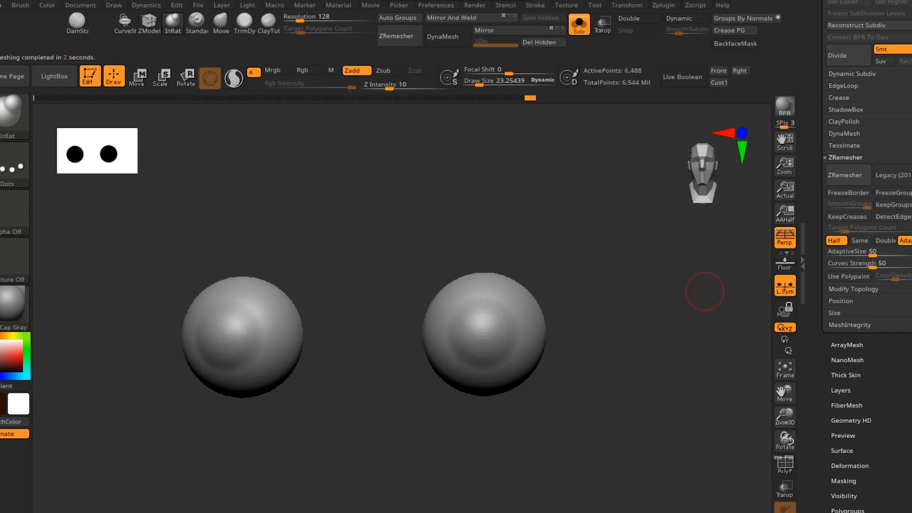
Remesh the outer eyeballs once more at half the polygon count and check the new wireframe
mouse_move(621, 406)
left_mouse_down()
mouse_move(518, 403)
mouse_move(611, 400)
left_mouse_up()
left_click(848, 175)
mouse_move(623, 397)
left_mouse_down()
mouse_move(556, 399)
mouse_move(617, 399)
mouse_move(592, 404)
mouse_move(612, 411)
mouse_move(589, 408)
mouse_move(634, 412)
mouse_move(611, 418)
mouse_move(625, 422)
mouse_move(620, 427)
left_mouse_up()
key("shift+f")
key("shift+f")
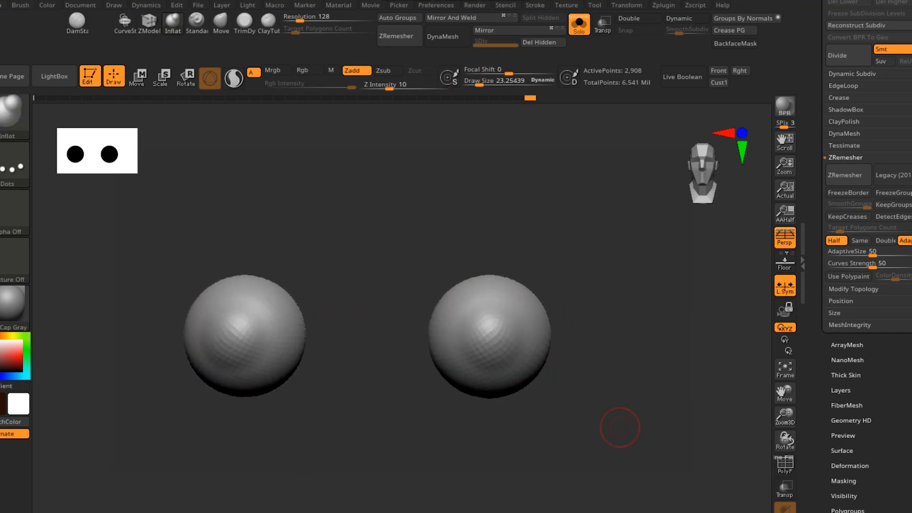
Export the outer eyeballs as an OBJ file named outer eye in the creating a female head folder
scroll(867, 285, "down", 5)
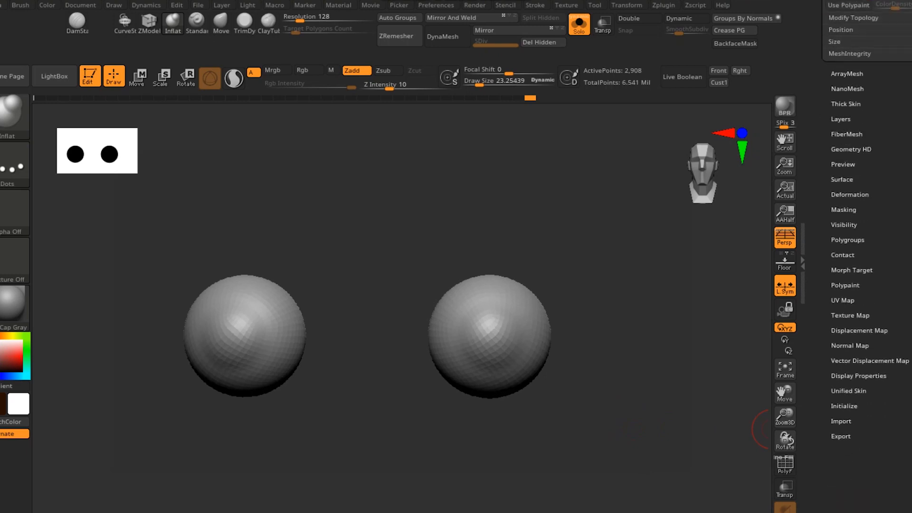
left_click(841, 436)
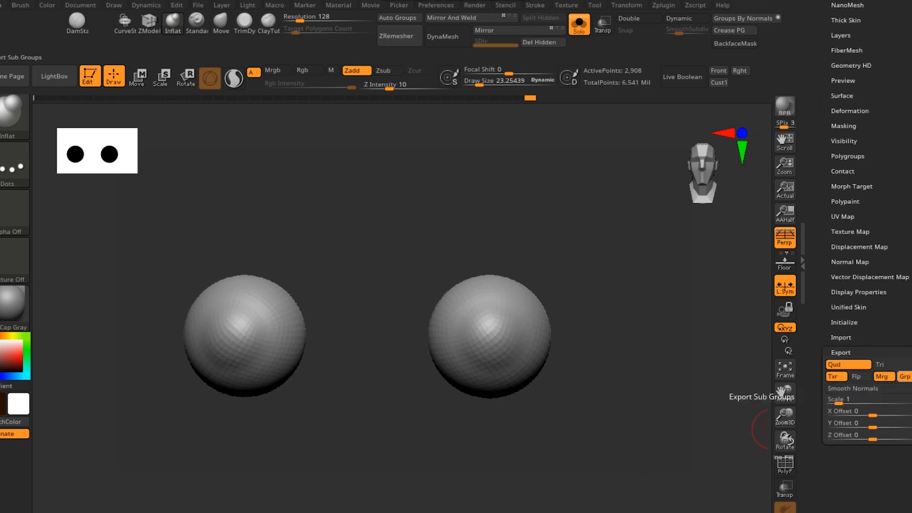
scroll(867, 238, "up", 4)
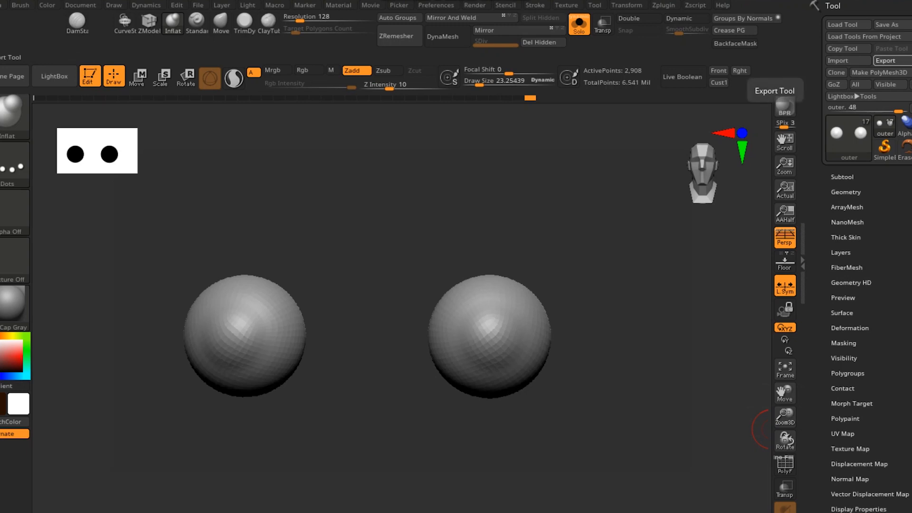
left_click(885, 60)
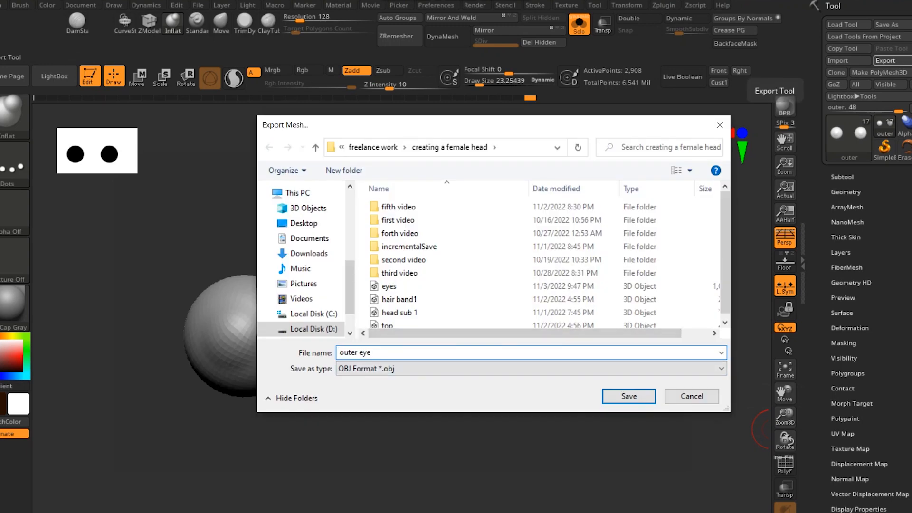
key("Return")
left_click(843, 176)
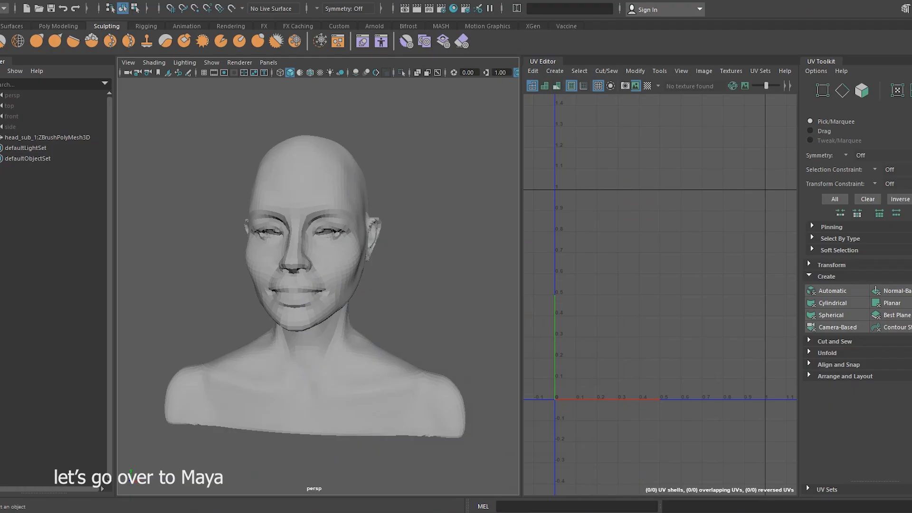
Switch to Maya and apply a planar UV projection to the whole imported head mesh
mouse_move(413, 342)
left_mouse_down("alt")
mouse_move(474, 340)
mouse_move(409, 338)
mouse_move(415, 343)
left_mouse_up("alt")
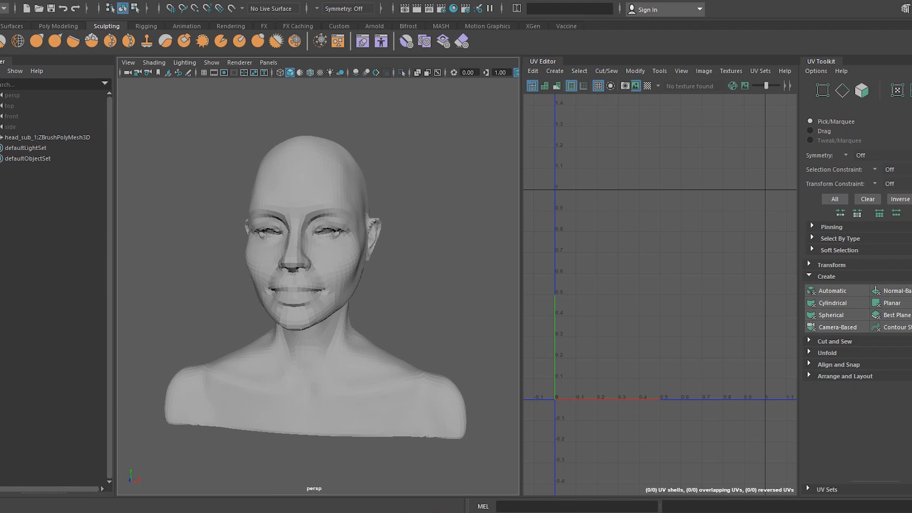
left_click(884, 1)
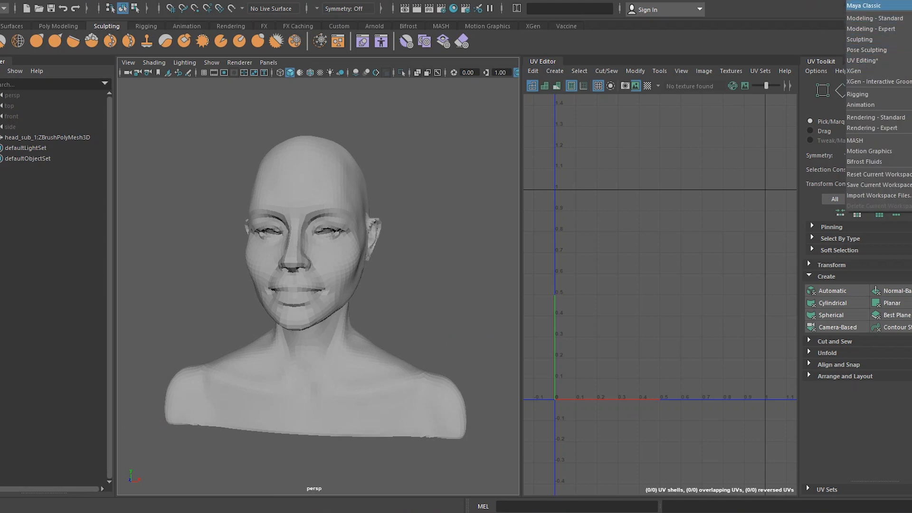
left_click(904, 5)
left_click_drag(417, 336, 411, 340, "alt")
left_click(328, 304)
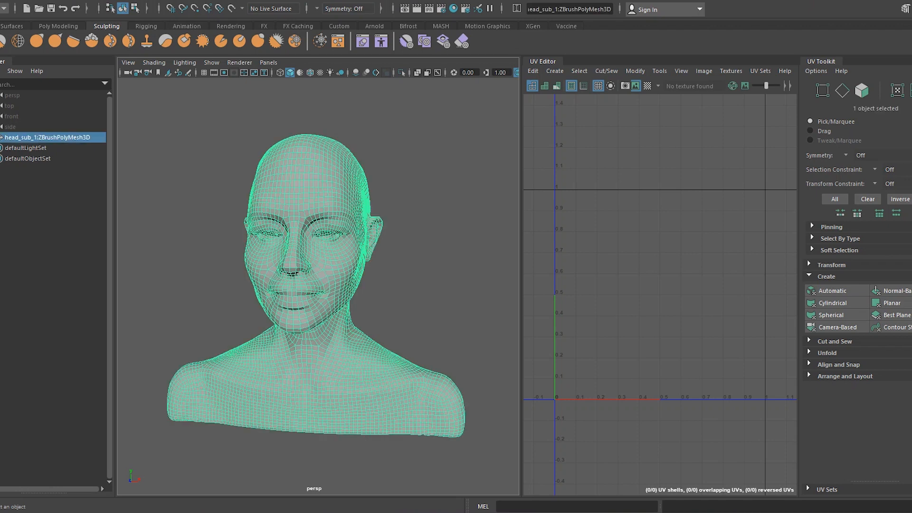
left_click(355, 0)
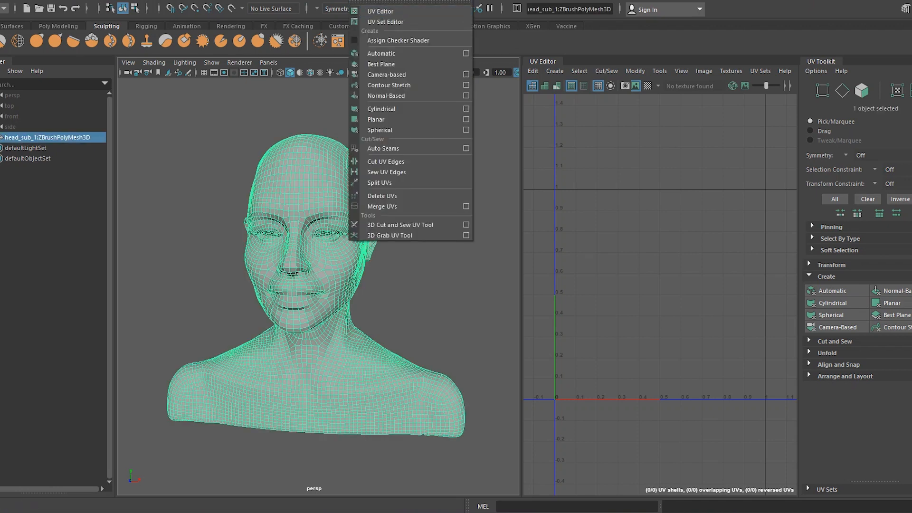
left_click(385, 120)
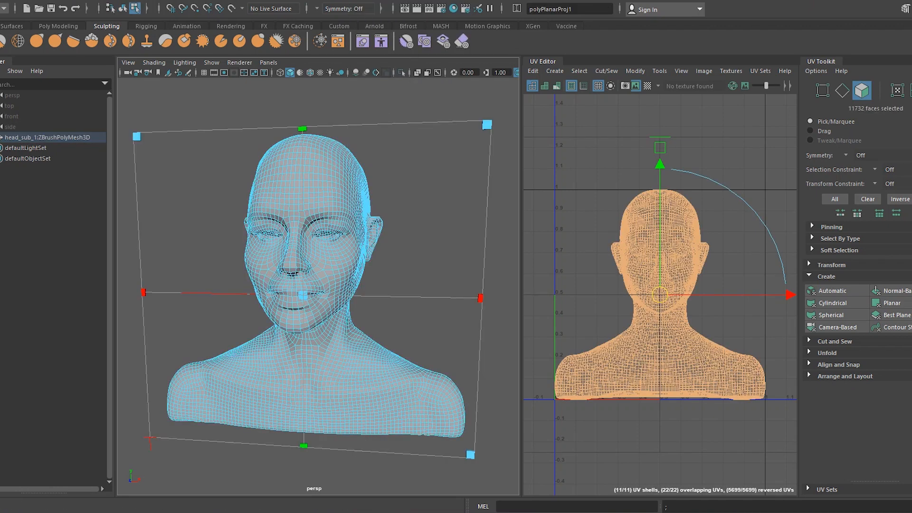
left_click_drag(504, 397, 352, 403, "alt")
left_click_drag(424, 406, 499, 396, "alt")
left_click(577, 239)
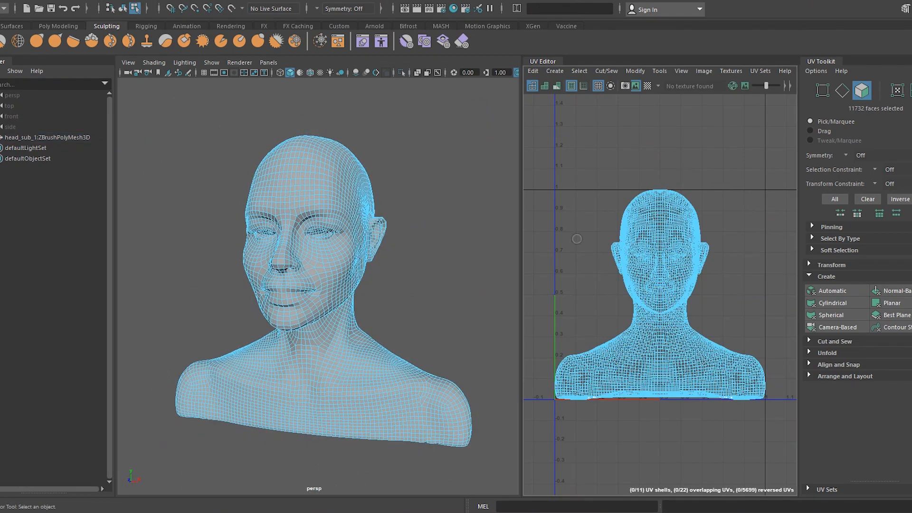
Select a run of edges from side to side across the top of the head above the forehead and cut its UVs
left_click_drag(441, 292, 424, 276, "alt")
right_click_drag(424, 277, 444, 267, "alt")
left_click_drag(442, 285, 442, 326, "alt")
right_click_drag(355, 220, 356, 192)
left_click_drag(444, 286, 454, 323, "alt")
middle_click_drag(440, 287, 452, 322, "alt")
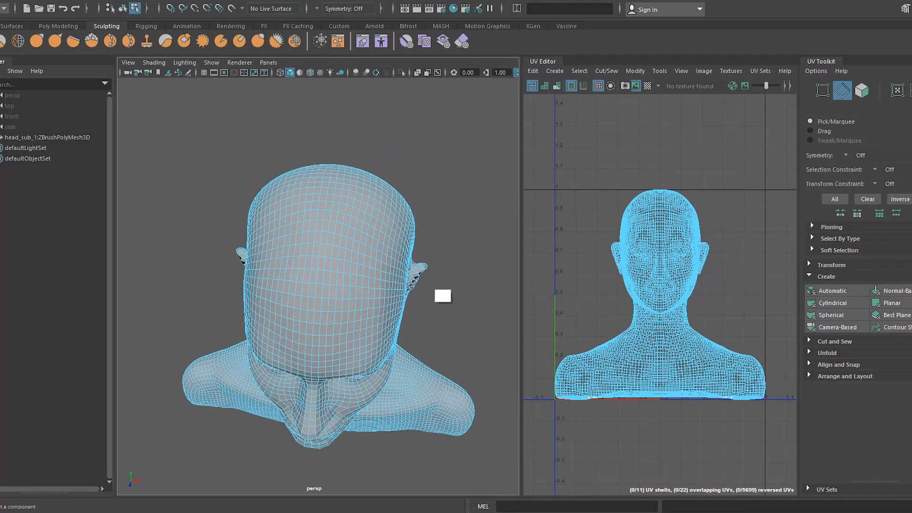
right_click_drag(444, 296, 465, 327, "alt")
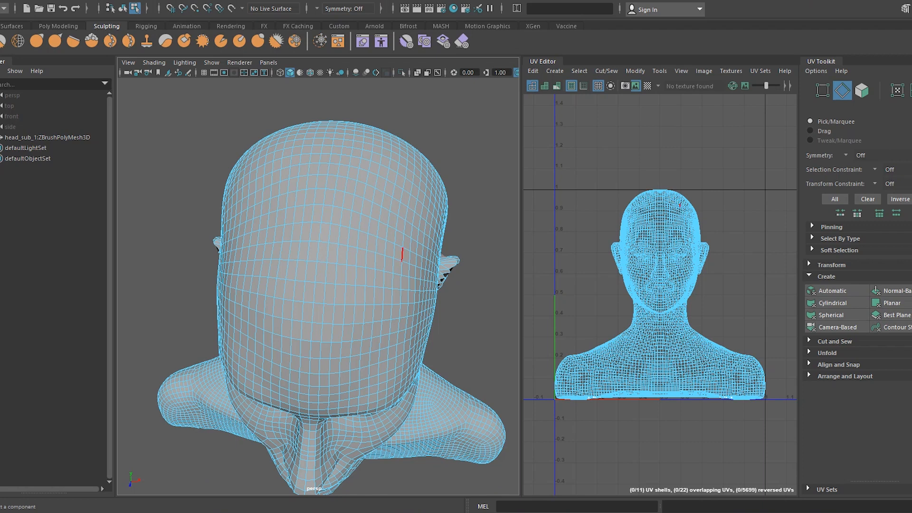
left_click(398, 245)
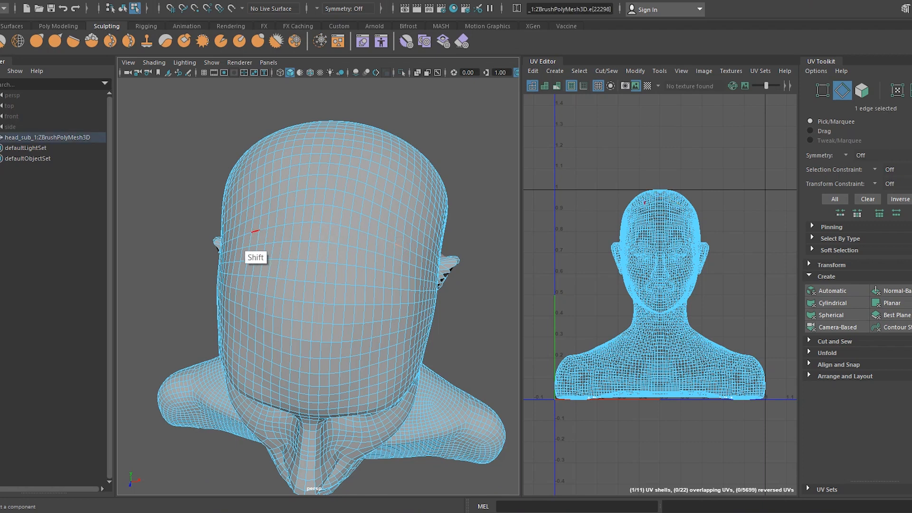
double_click(255, 230, "shift")
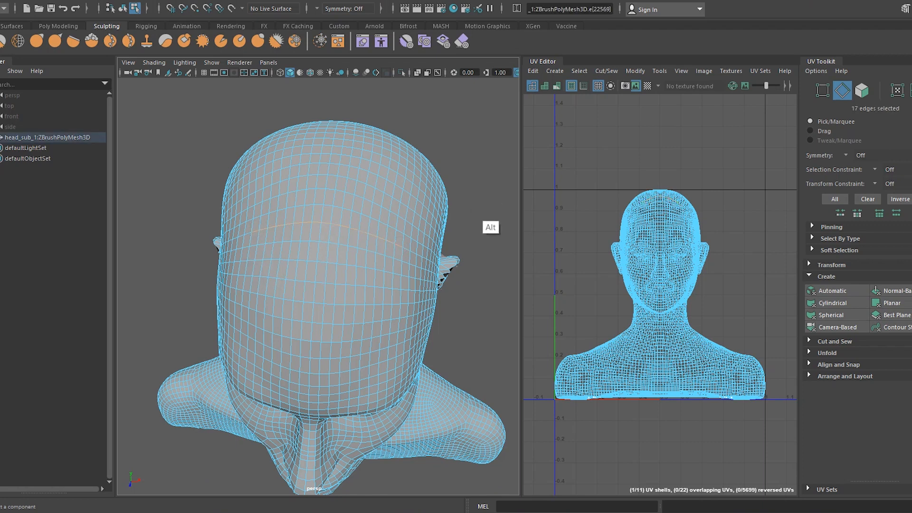
middle_click_drag(481, 219, 480, 241, "alt")
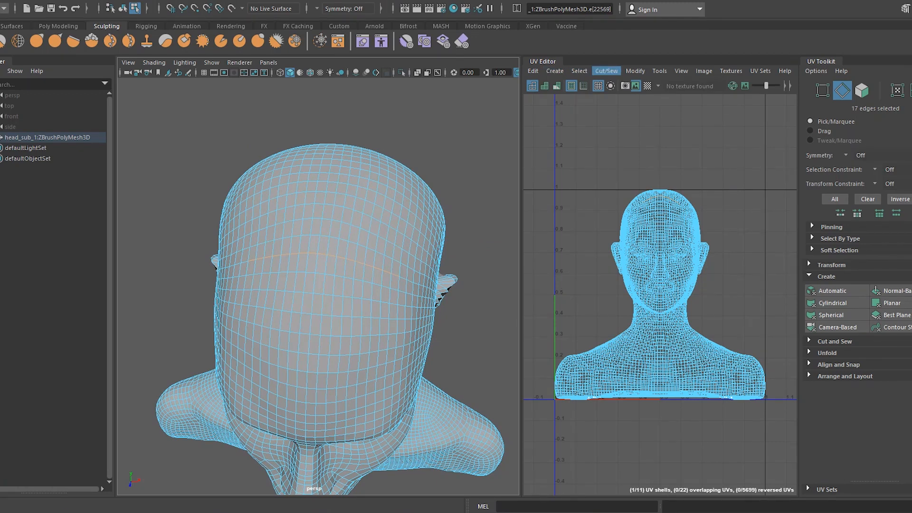
left_click(606, 71)
left_click(612, 127)
left_click(487, 283, "alt")
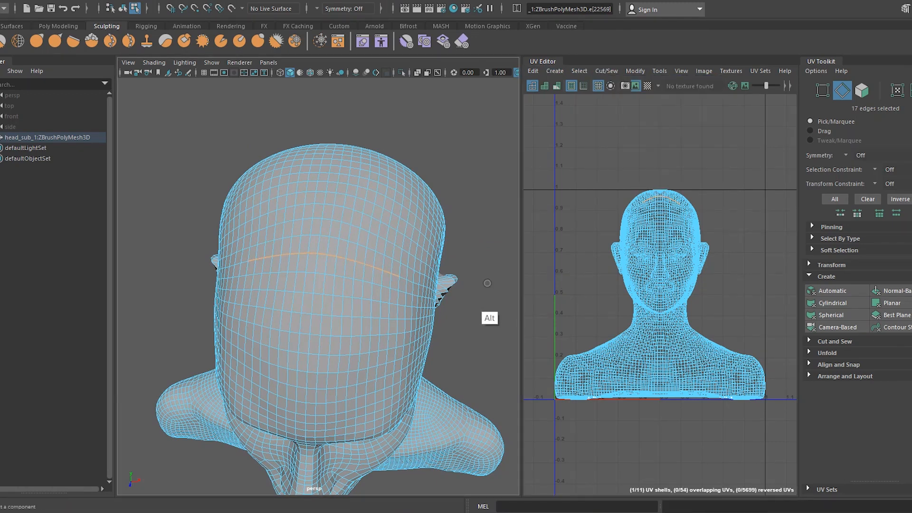
left_click(485, 257)
Select the centre line of edges from the crown seam down the back of the head to the nape and cut its UVs
left_click_drag(484, 357, 426, 384, "alt")
left_click(323, 263)
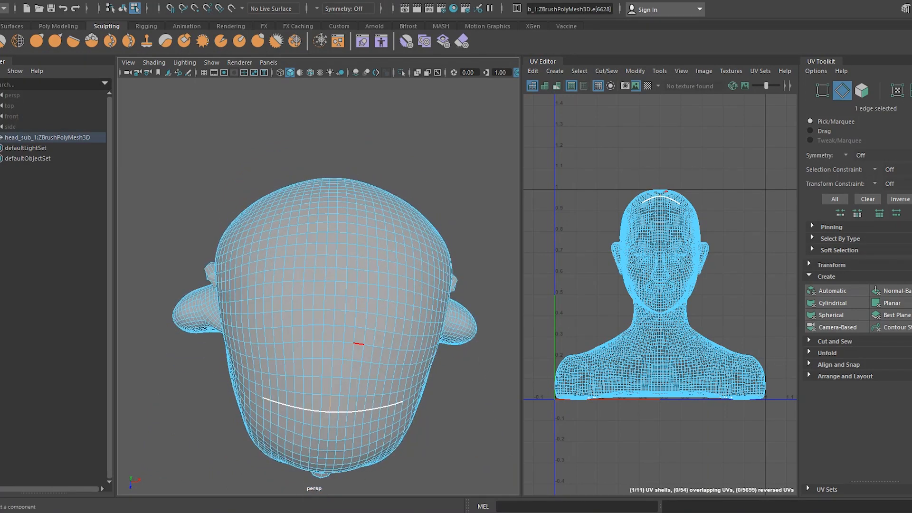
double_click(338, 210, "shift")
left_click_drag(479, 410, 447, 224, "alt")
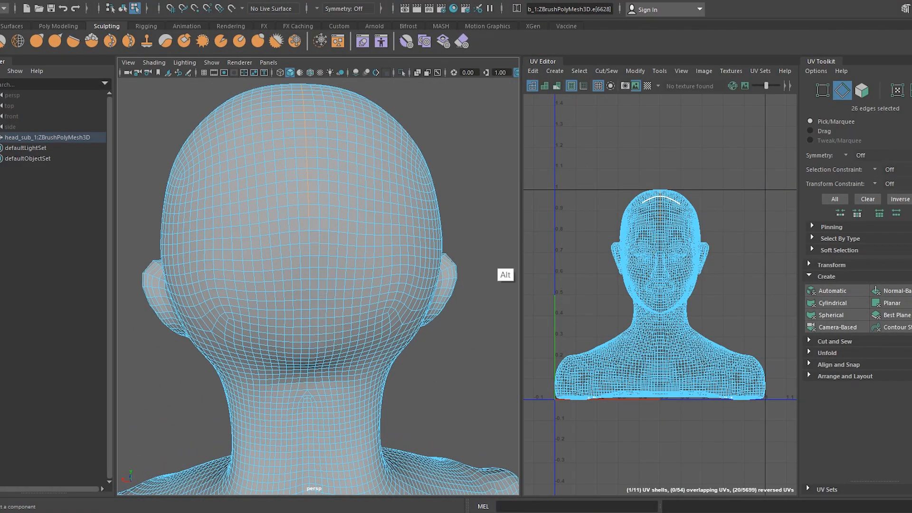
left_click_drag(498, 268, 490, 227, "alt")
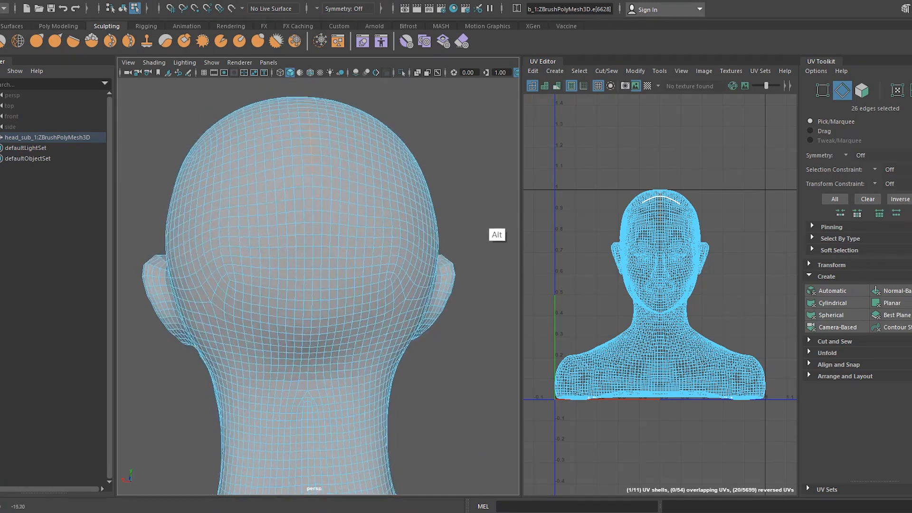
double_click(309, 301, "shift")
left_click_drag(496, 372, 460, 363, "alt")
double_click(304, 369, "shift")
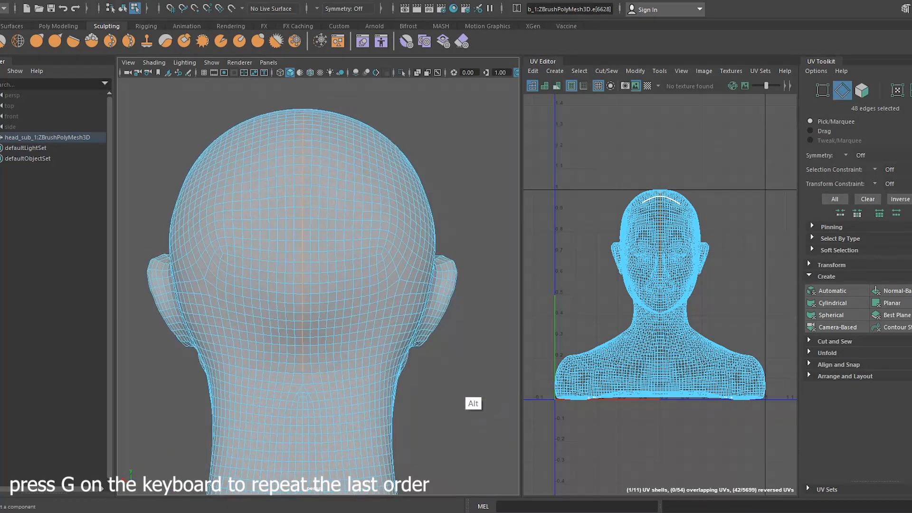
left_click_drag(480, 419, 447, 411, "alt")
left_click(607, 71)
left_click(623, 127)
Extend the side-to-side seam on top of the head by a few edges at both ends and cut them
left_click_drag(470, 397, 266, 395, "alt")
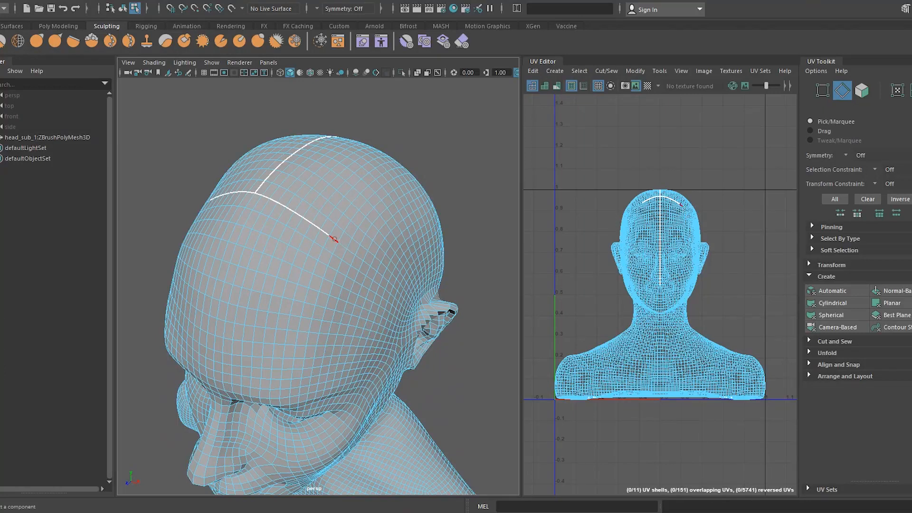
left_click(342, 246, "shift")
left_click(344, 281, "shift")
left_click_drag(345, 284, 442, 291, "alt")
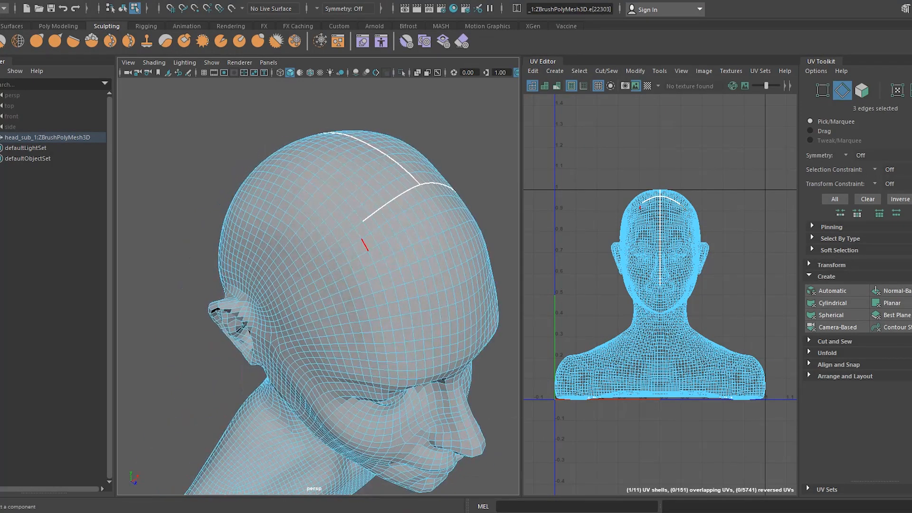
left_click_drag(494, 420, 440, 424, "alt")
left_click(607, 70)
left_click(622, 127)
left_click(484, 382)
Bring the side of the head with the ear into close view and set the selection symmetry to Object X
left_click_drag(483, 382, 373, 338, "alt")
left_click_drag(450, 377, 325, 352, "alt")
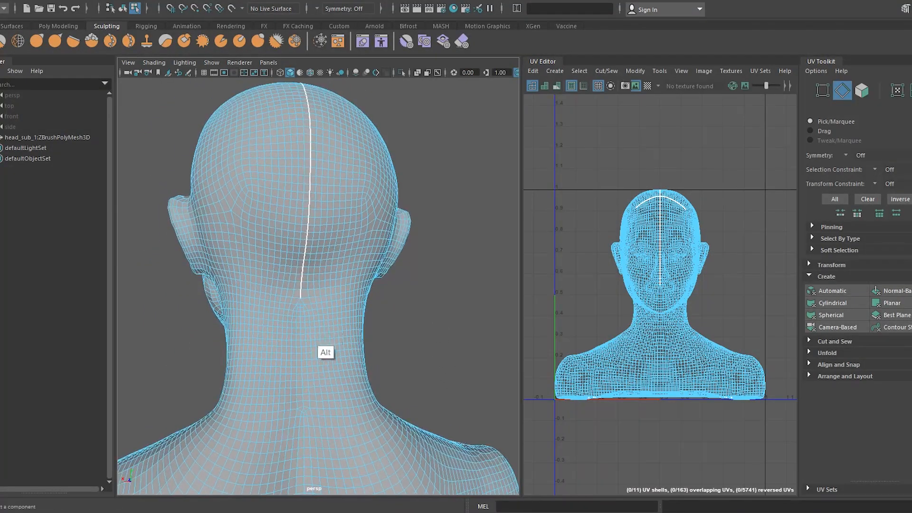
left_click_drag(455, 344, 306, 346, "alt")
left_click_drag(378, 325, 370, 305, "alt")
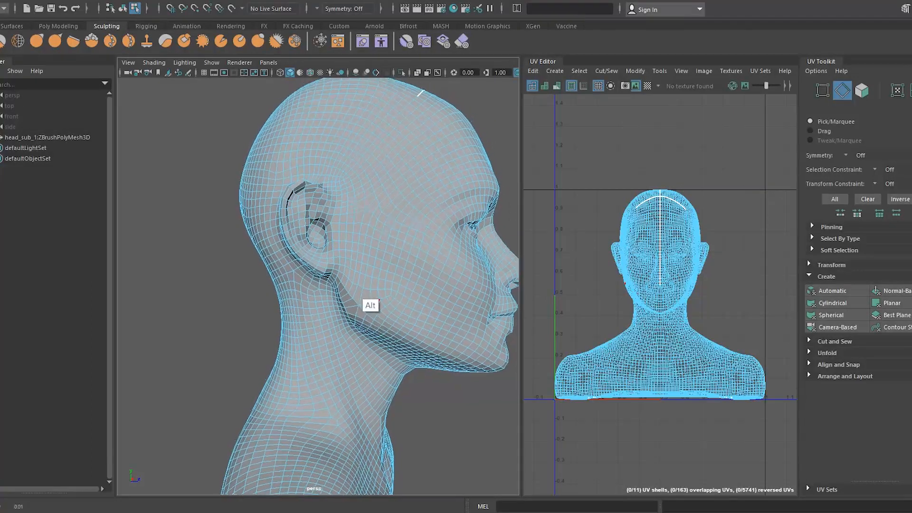
middle_click_drag(371, 305, 380, 339, "alt")
mouse_move(225, 344)
left_mouse_down("alt")
mouse_move(233, 355)
mouse_move(228, 397)
mouse_move(226, 342)
left_mouse_up("alt")
right_click_drag(227, 342, 247, 390, "alt")
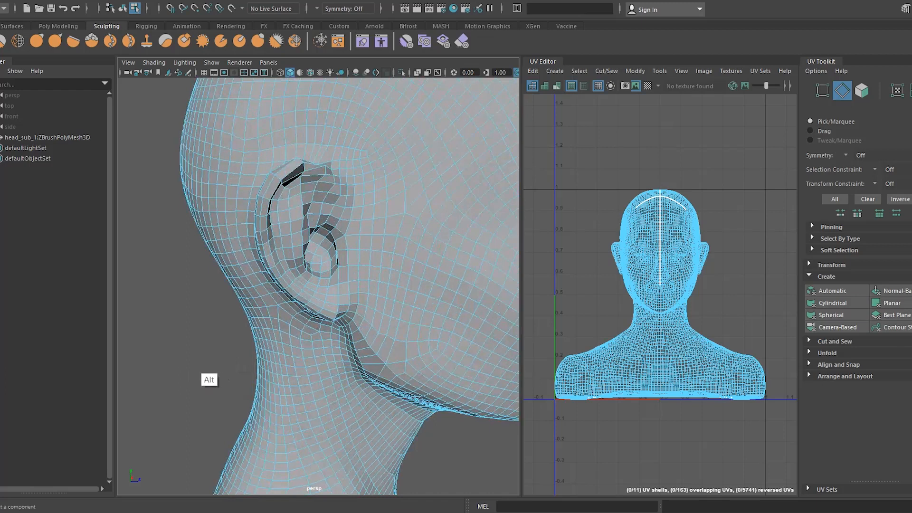
left_click_drag(209, 380, 218, 381, "alt")
left_click(853, 155)
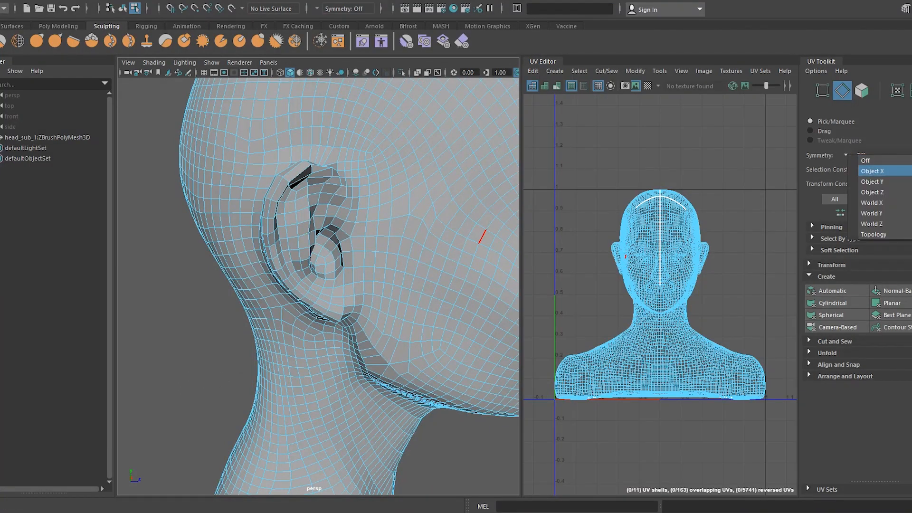
left_click(872, 171)
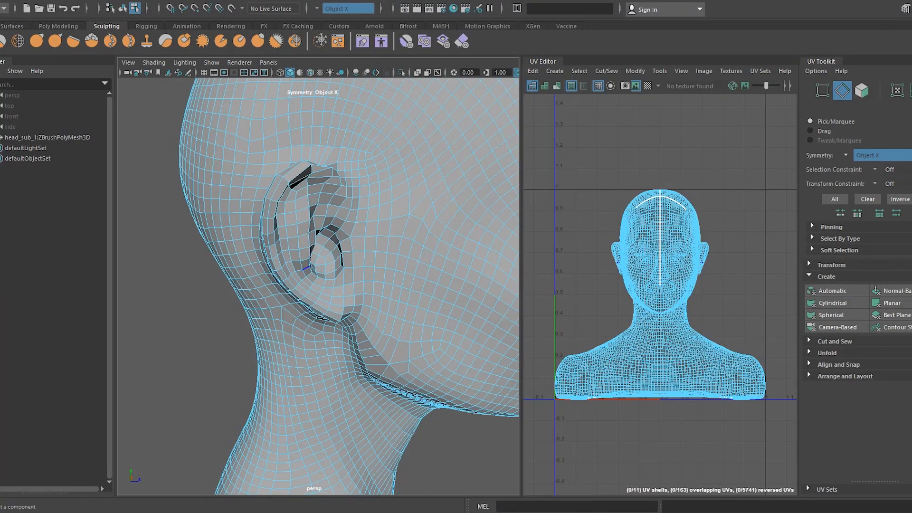
Select the complete ring of edges on the head surface around the ear and cut its UVs
right_click_drag(221, 335, 300, 280, "alt")
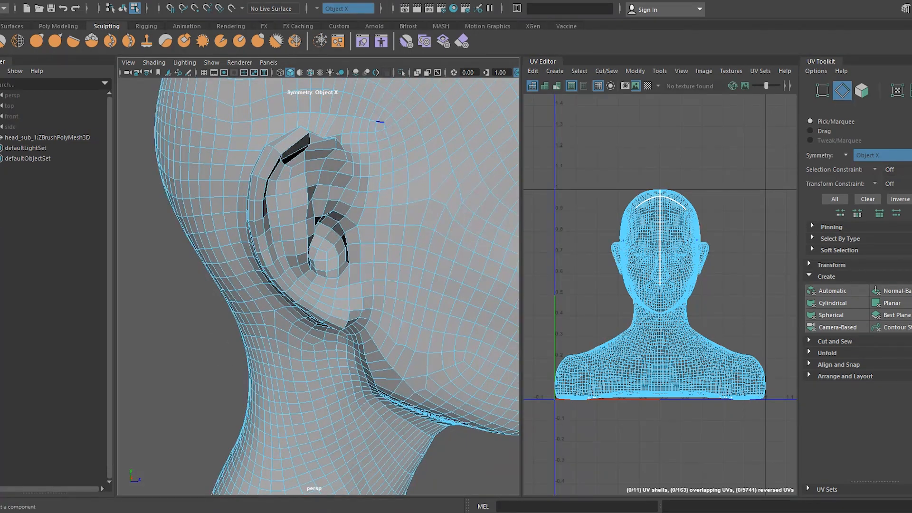
left_click(380, 122)
double_click(259, 118, "shift")
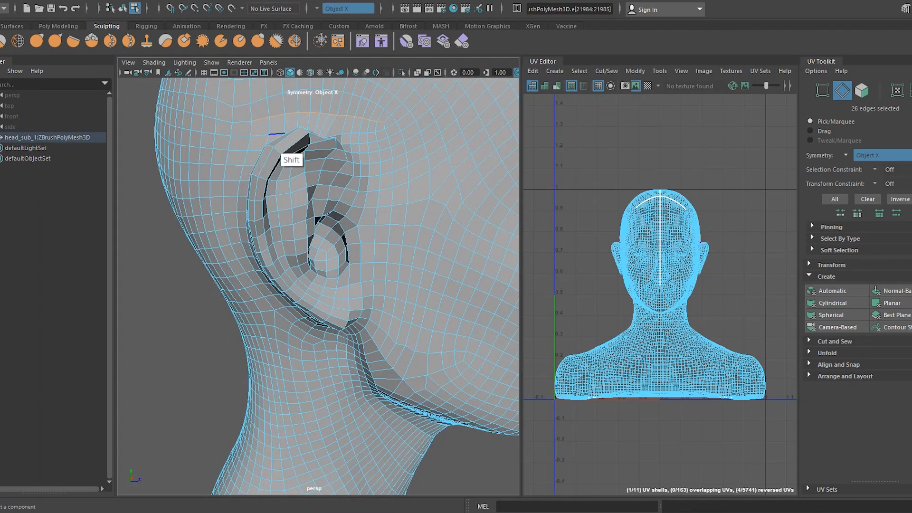
left_click_drag(213, 308, 250, 295, "alt")
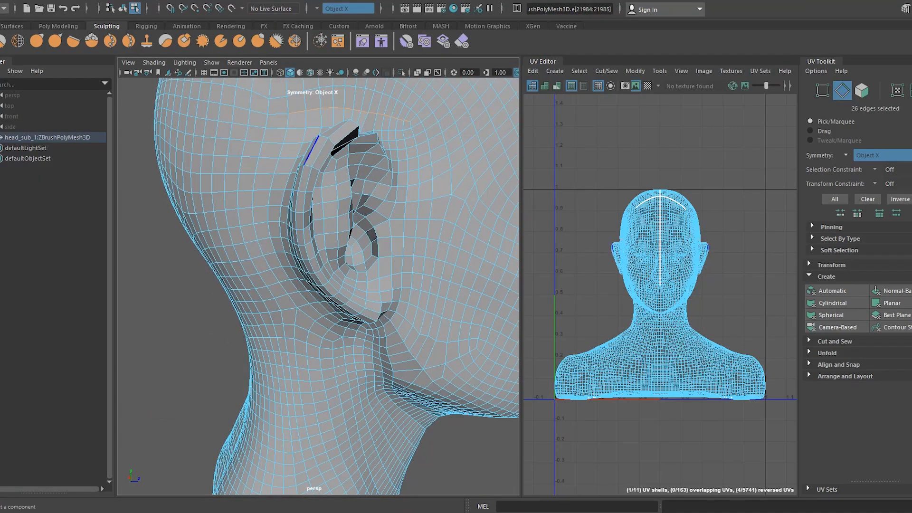
left_click(287, 122, "shift")
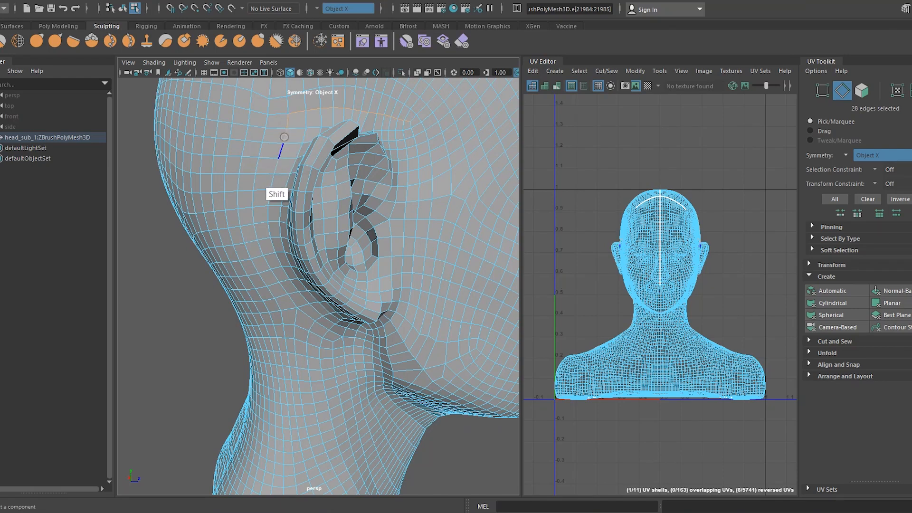
double_click(269, 231, "shift")
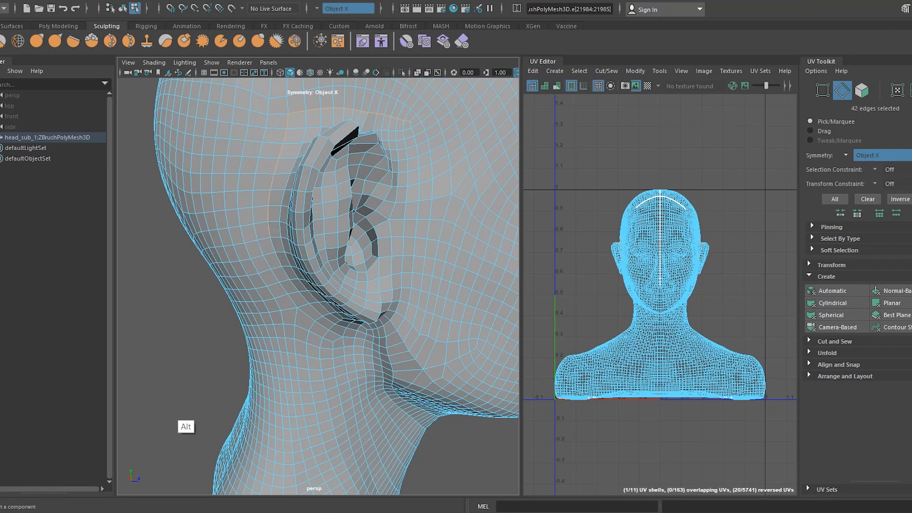
left_click_drag(185, 421, 188, 406, "alt")
double_click(324, 278, "shift")
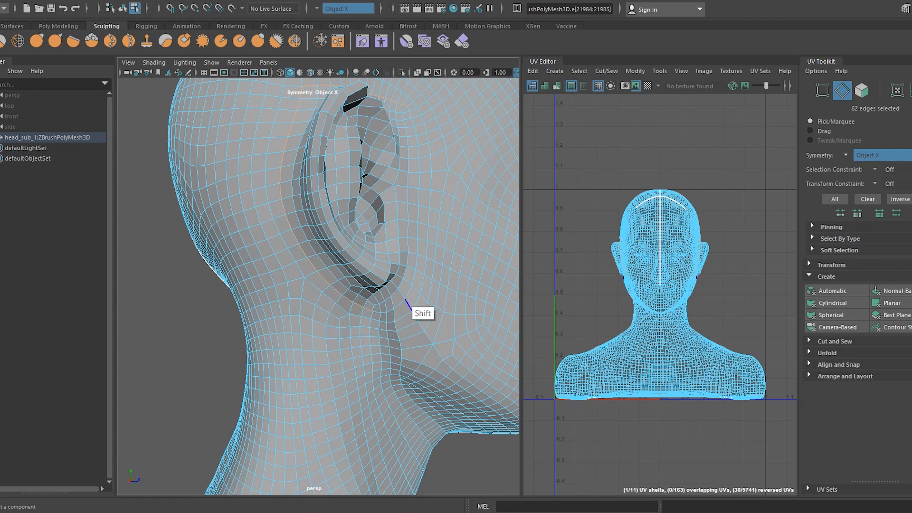
double_click(418, 241, "shift")
double_click(419, 183, "shift")
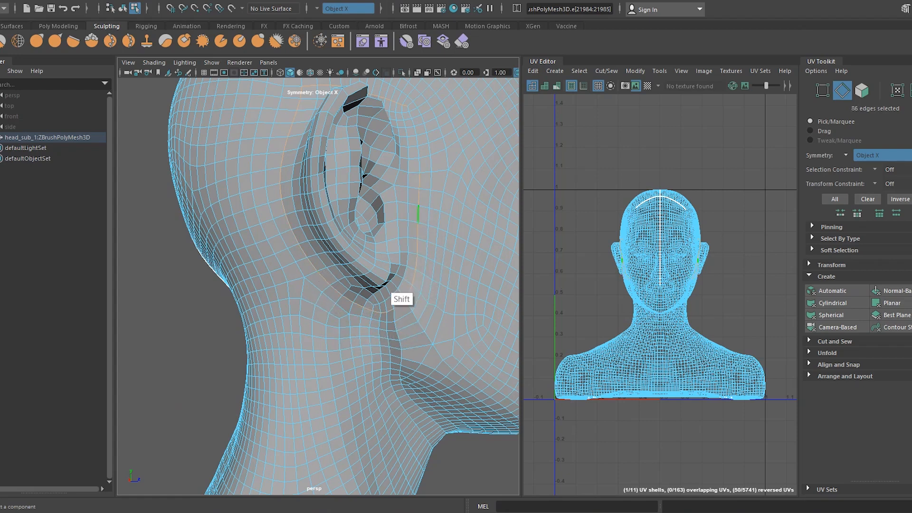
left_click_drag(205, 381, 223, 375, "alt")
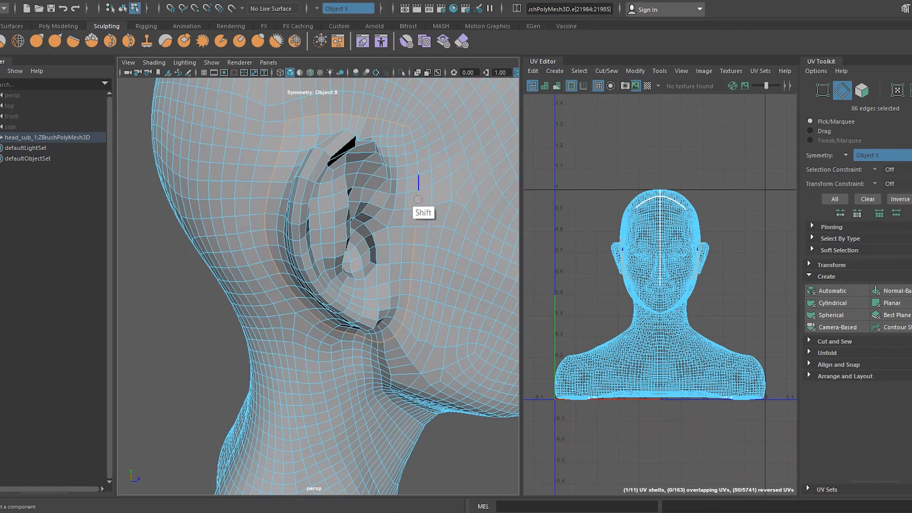
double_click(411, 143, "shift")
left_click(607, 70)
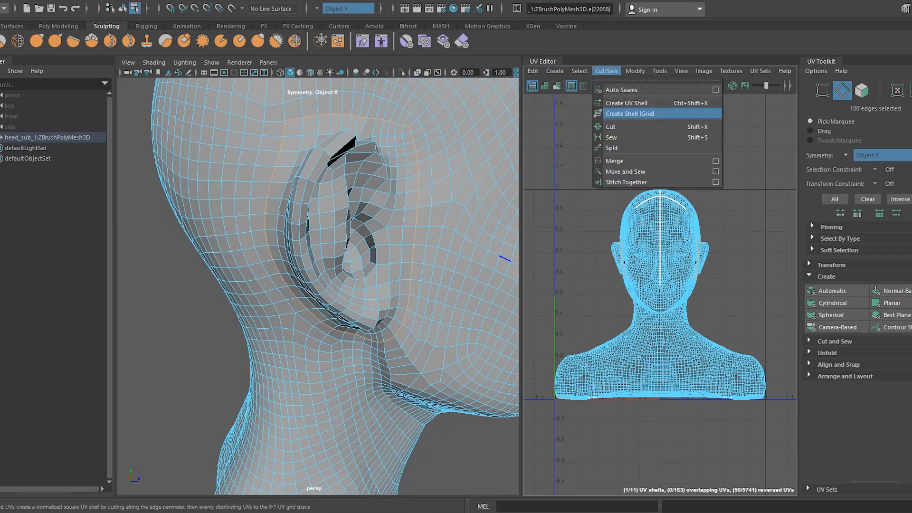
left_click(611, 127)
Select the edge loop around the eye opening and cut its UVs
right_click_drag(380, 295, 217, 314, "alt")
left_click_drag(421, 404, 295, 399, "alt")
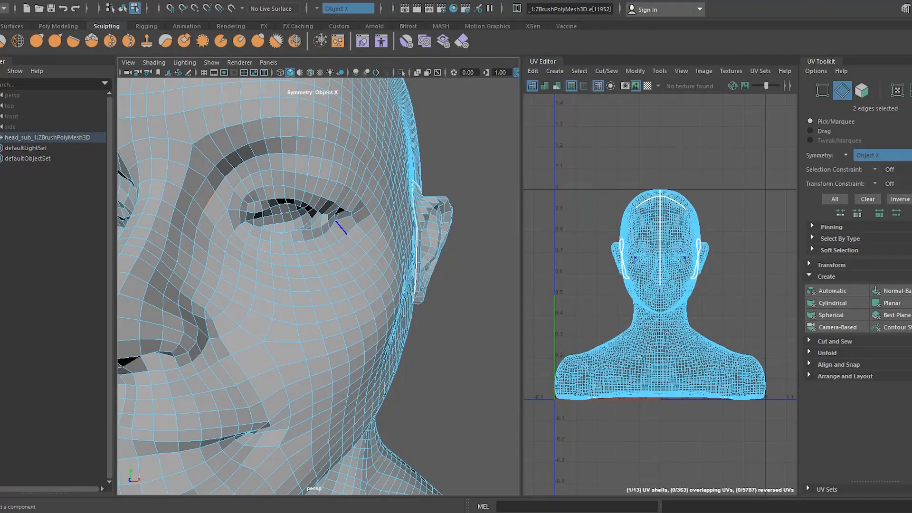
mouse_move(448, 356)
left_mouse_down("alt")
mouse_move(439, 359)
mouse_move(443, 347)
mouse_move(512, 354)
mouse_move(438, 361)
mouse_move(456, 354)
left_mouse_up("alt")
left_click(607, 71)
left_click(618, 126)
mouse_move(676, 278)
right_mouse_down("alt")
mouse_move(748, 428)
mouse_move(731, 383)
mouse_move(746, 416)
right_mouse_up("alt")
right_click_drag(714, 290, 755, 384, "alt")
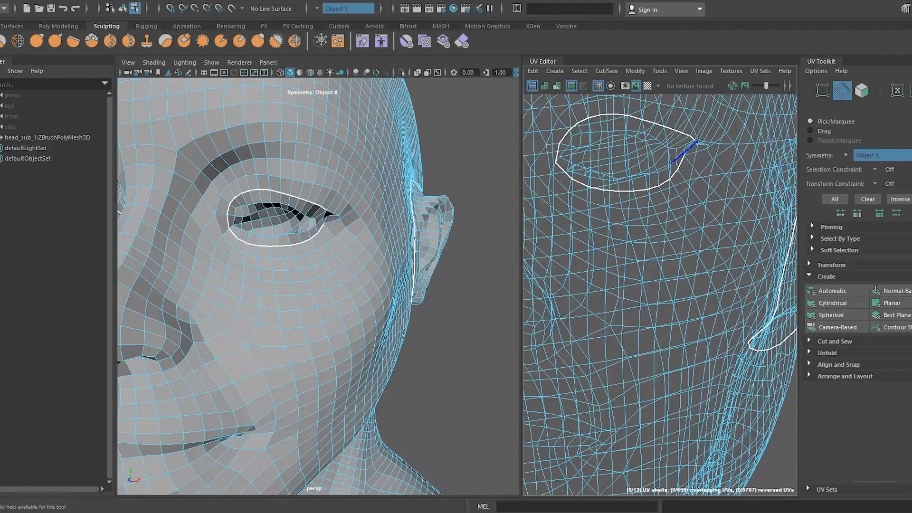
Extend the eye seam by a few edges to the outer corner of the eye and cut them
right_click_drag(417, 357, 438, 357, "alt")
left_click_drag(456, 352, 450, 330, "alt")
left_click(362, 133, "shift")
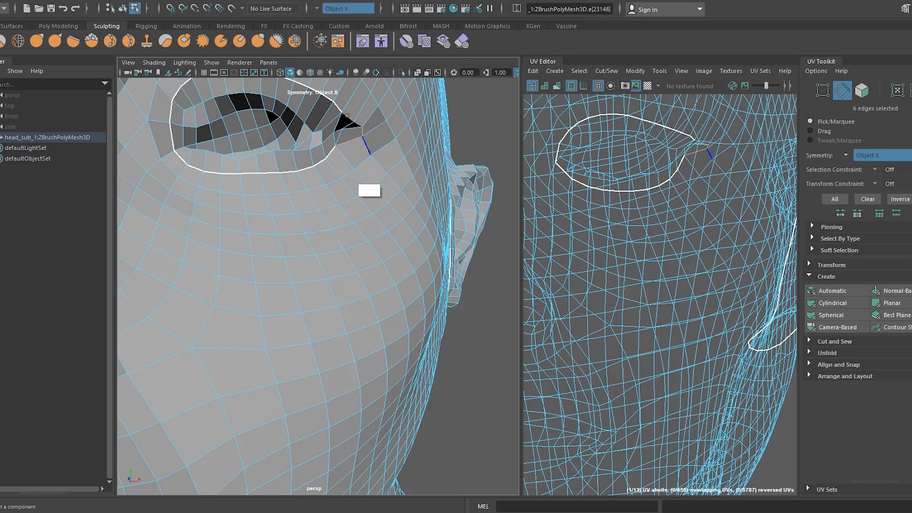
left_click(607, 71)
left_click(617, 127)
Select the edge loop running above the upper lip and below the lower lip, and cut its UVs around the mouth
left_click(453, 404)
left_click_drag(454, 404, 459, 410, "alt")
right_click_drag(459, 410, 412, 333, "alt")
left_click_drag(412, 371, 439, 346, "alt")
right_click_drag(439, 346, 449, 365, "alt")
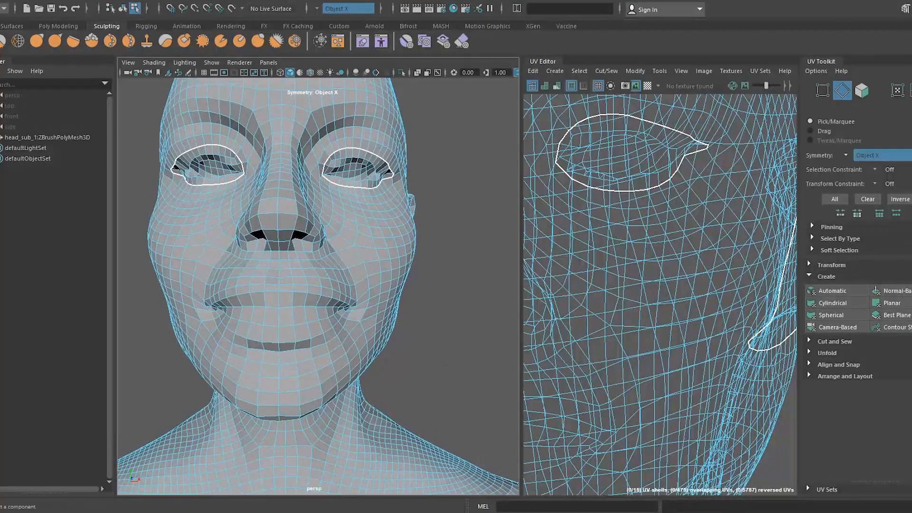
double_click(336, 290)
mouse_move(448, 366)
left_mouse_down("alt")
mouse_move(430, 362)
mouse_move(434, 378)
mouse_move(443, 378)
left_mouse_up("alt")
double_click(360, 350, "shift")
key("ctrl+z")
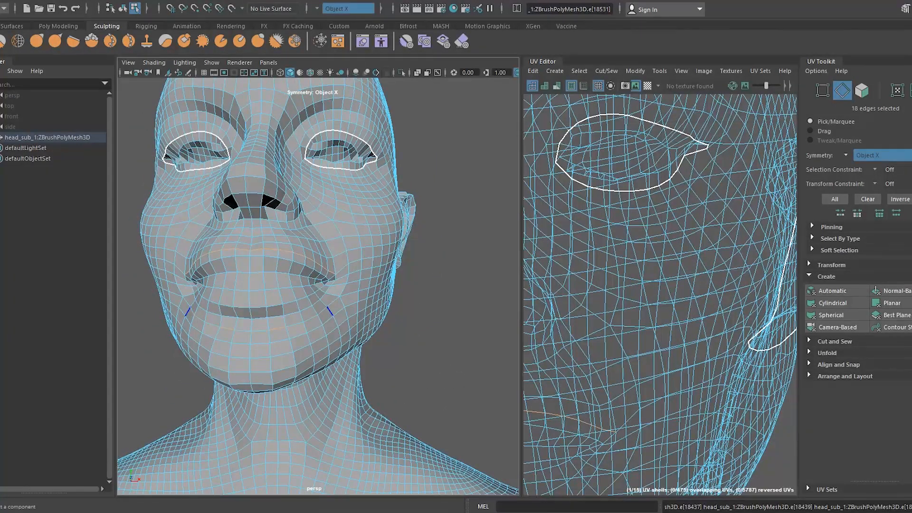
double_click(306, 309, "shift")
left_click_drag(419, 371, 441, 358, "alt")
mouse_move(441, 357)
right_mouse_down("alt")
mouse_move(458, 392)
mouse_move(440, 375)
right_mouse_up("alt")
left_click_drag(440, 374, 464, 356, "alt")
left_click(606, 71)
left_click(618, 127)
Select the run of edges beneath the chin along the underside of the jaw and cut its UVs
right_click_drag(778, 460, 636, 193, "alt")
left_click(619, 434)
middle_click_drag(623, 438, 597, 297, "alt")
left_click_drag(407, 371, 474, 319, "alt")
double_click(237, 248)
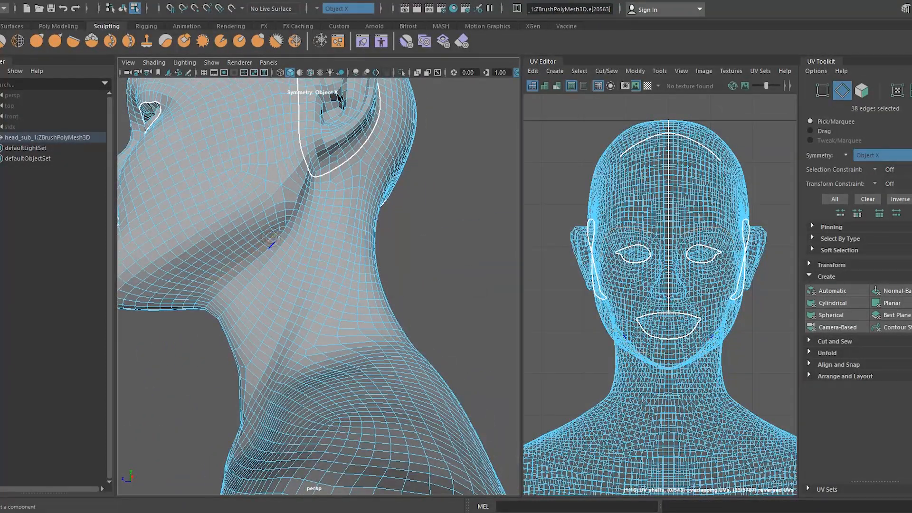
mouse_move(421, 294)
left_mouse_down("alt")
mouse_move(476, 277)
mouse_move(421, 293)
mouse_move(430, 300)
mouse_move(424, 290)
left_mouse_up("alt")
key("shift")
left_click(606, 71)
left_click(620, 127)
Select edges from the end of the jaw seam down the side of the neck and around its back, and cut their UVs
mouse_move(443, 295)
left_mouse_down("alt")
mouse_move(466, 291)
mouse_move(465, 278)
mouse_move(445, 285)
left_mouse_up("alt")
left_click(271, 231)
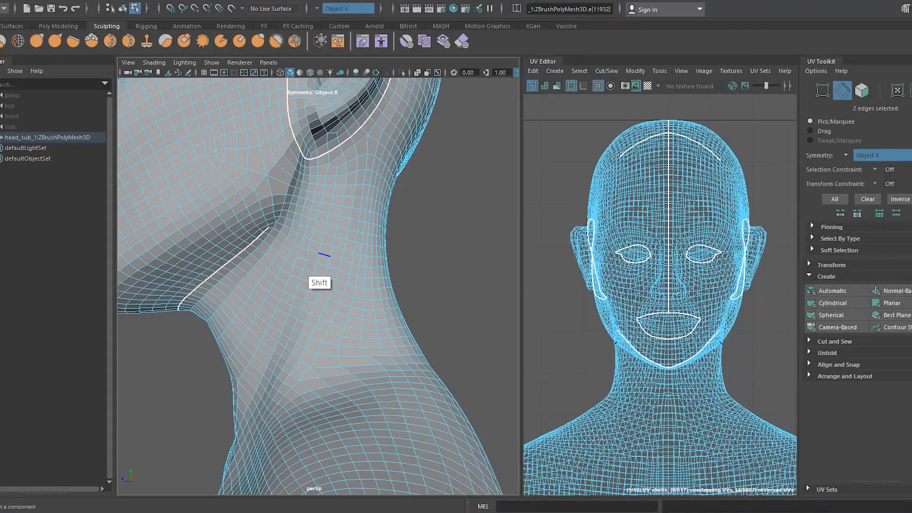
left_click_drag(463, 263, 417, 277, "alt")
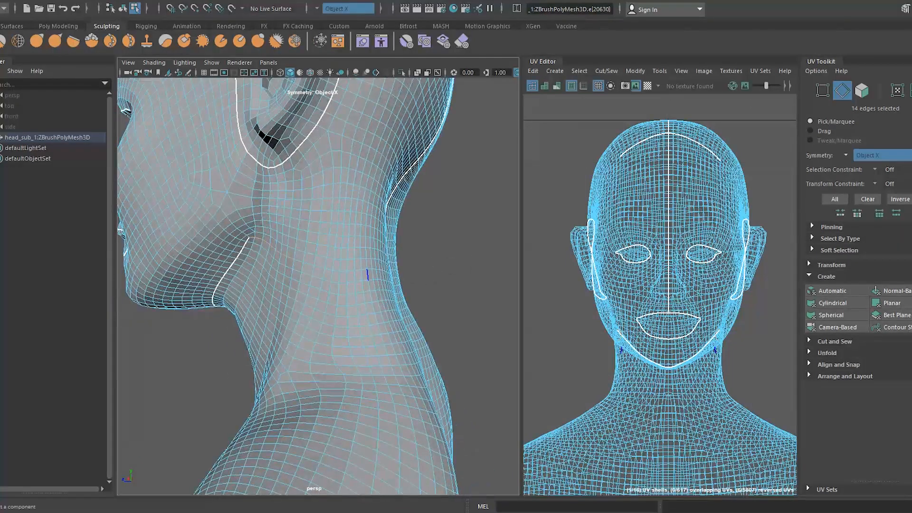
double_click(364, 270, "shift")
left_click_drag(449, 243, 383, 244, "alt")
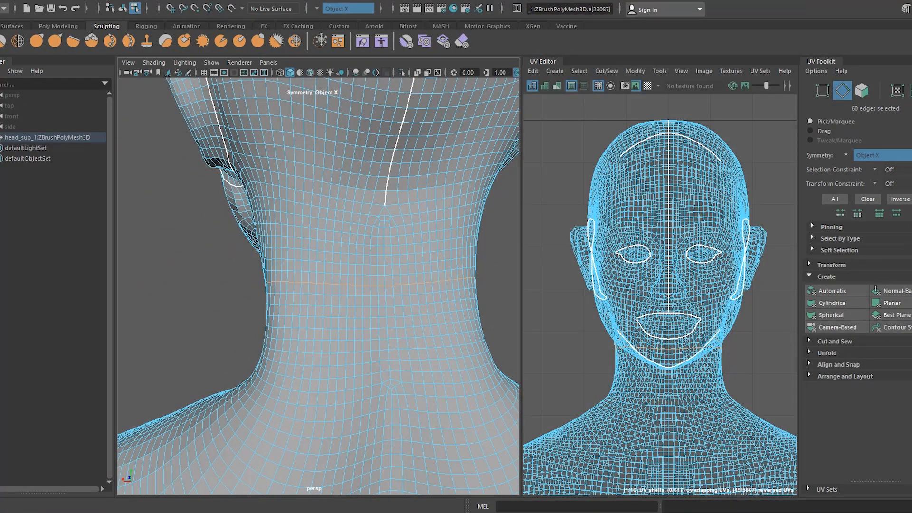
double_click(331, 284, "shift")
Select the two edge runs that branch from the nape seam down to the neck seam and cut their UVs
left_click_drag(331, 284, 378, 322, "alt")
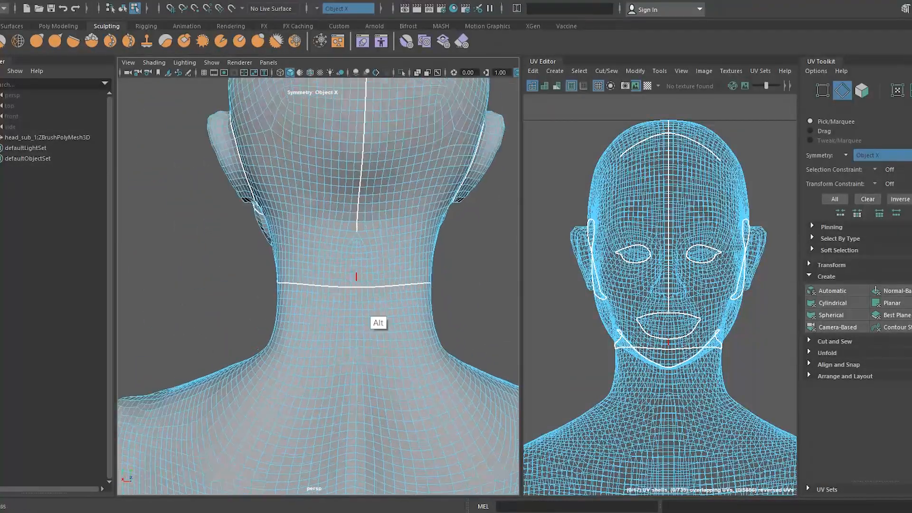
right_click_drag(378, 323, 401, 333, "alt")
middle_click_drag(383, 201, 306, 222, "alt")
left_click(308, 207, "shift")
double_click(322, 291, "shift")
key("shift+x")
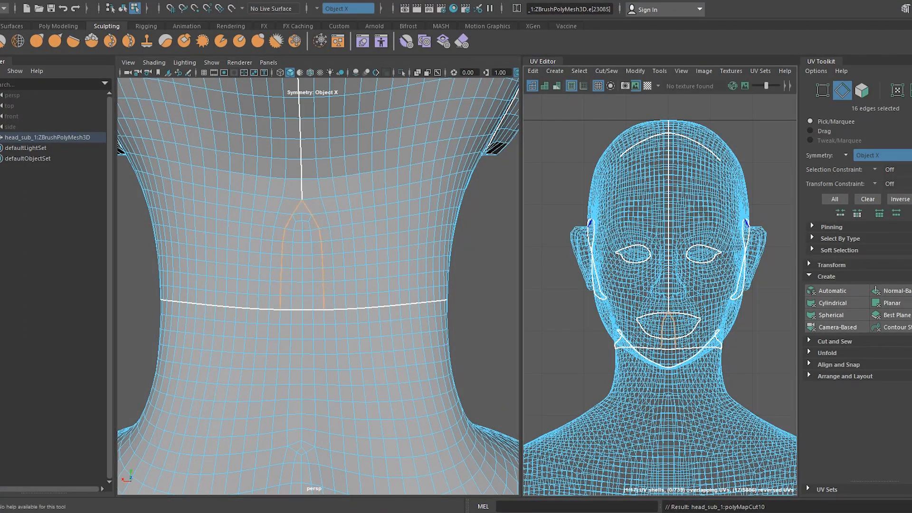
Select the run of edges across the underside of the bust where the shoulder begins
left_click(483, 341)
right_click_drag(483, 340, 412, 342, "alt")
left_click_drag(413, 343, 520, 322, "alt")
middle_click_drag(494, 335, 426, 246, "alt")
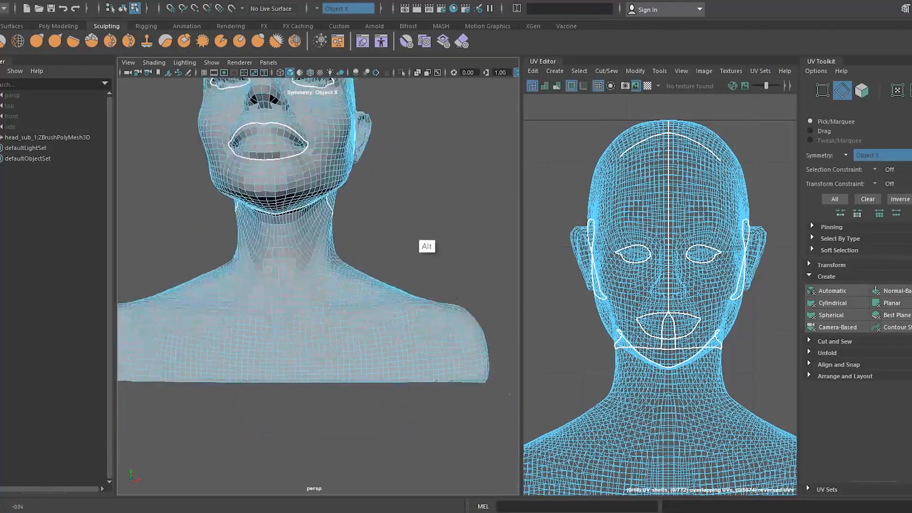
right_click_drag(425, 247, 463, 344, "alt")
left_click_drag(462, 344, 447, 204, "alt")
left_click(333, 219)
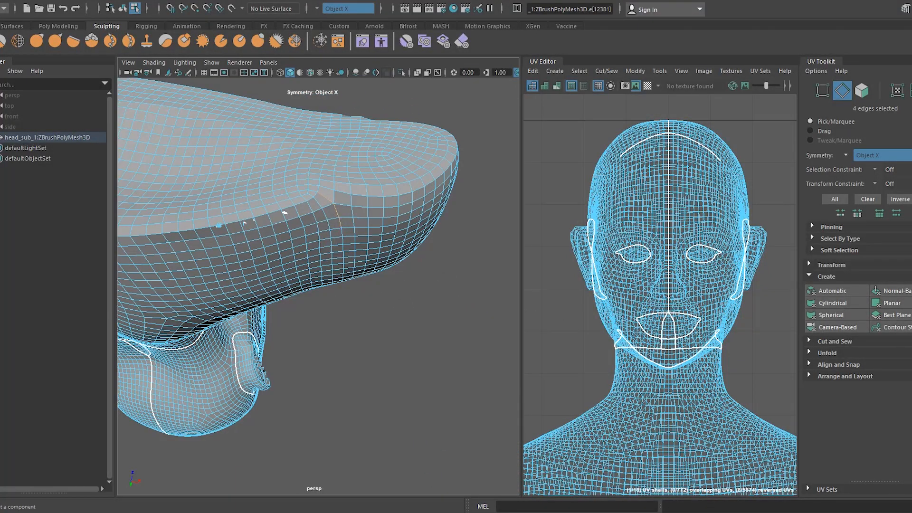
left_click(326, 199, "shift")
left_click_drag(413, 361, 410, 292, "alt")
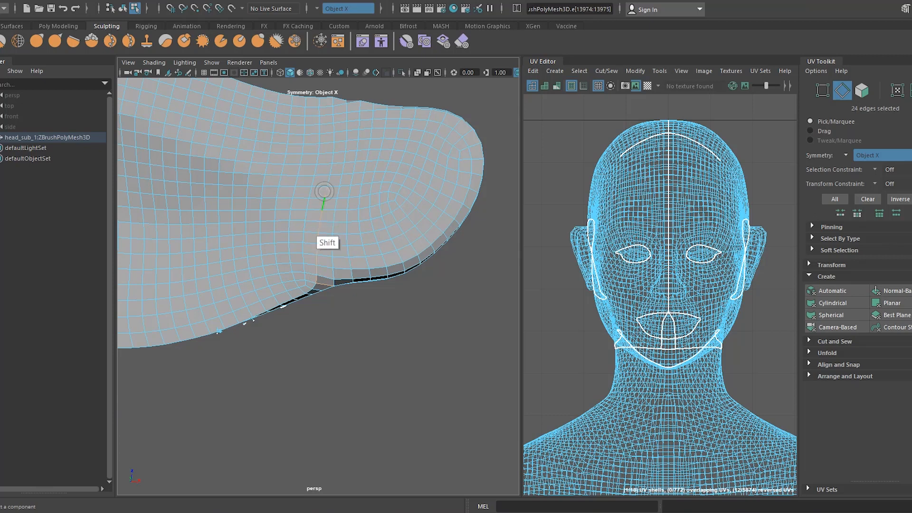
left_click_drag(409, 362, 359, 264, "alt")
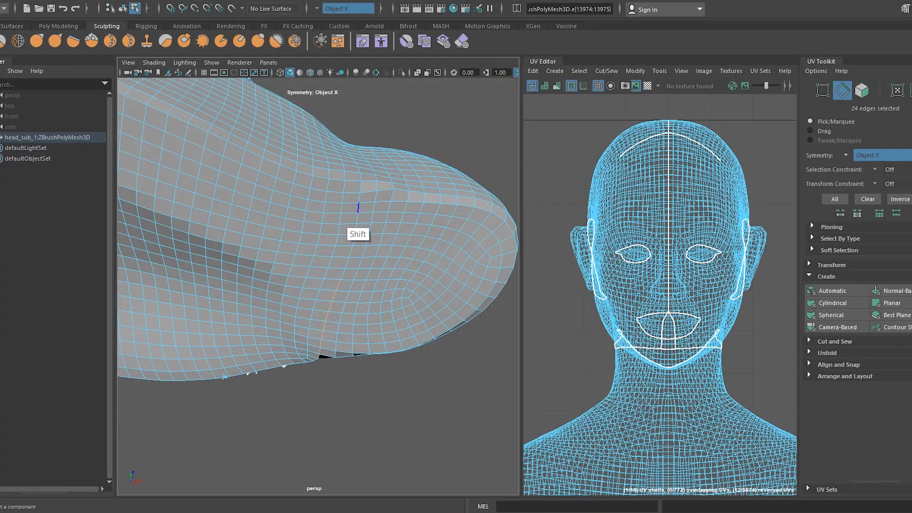
Continue the edge selection up and over the shoulder into a full loop and cut its UVs
left_click_drag(431, 409, 426, 445, "alt")
left_click(353, 369, "shift")
double_click(342, 244, "shift")
left_click_drag(461, 153, 432, 185, "alt")
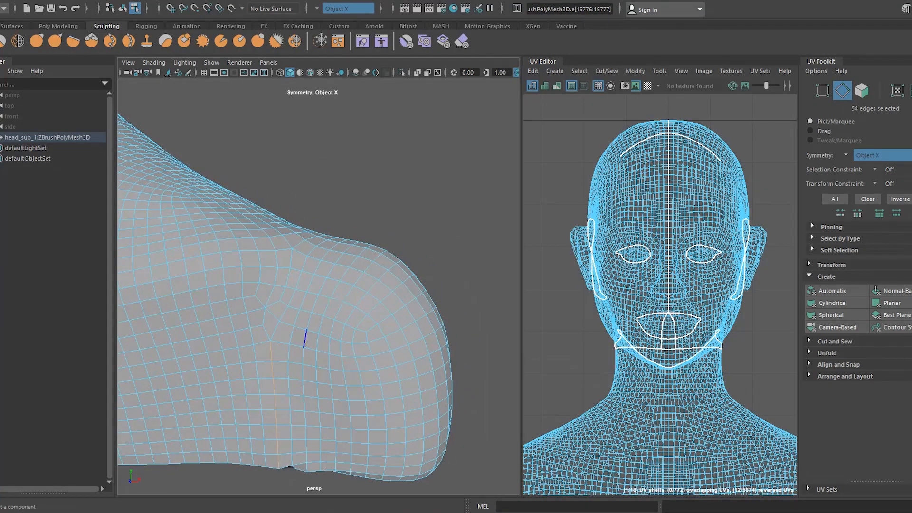
key("ctrl+z")
left_click_drag(441, 247, 266, 247, "alt")
left_click_drag(282, 214, 373, 324, "alt")
double_click(270, 241, "shift")
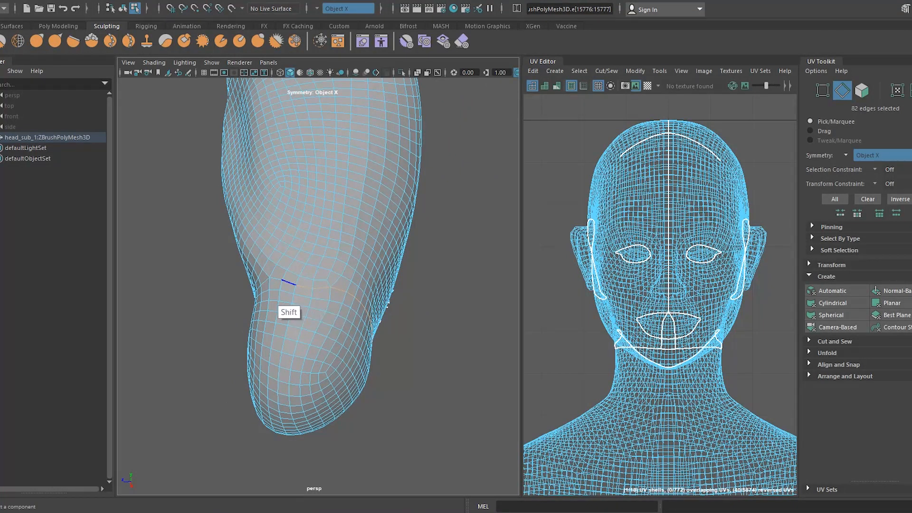
left_click_drag(349, 379, 436, 342, "alt")
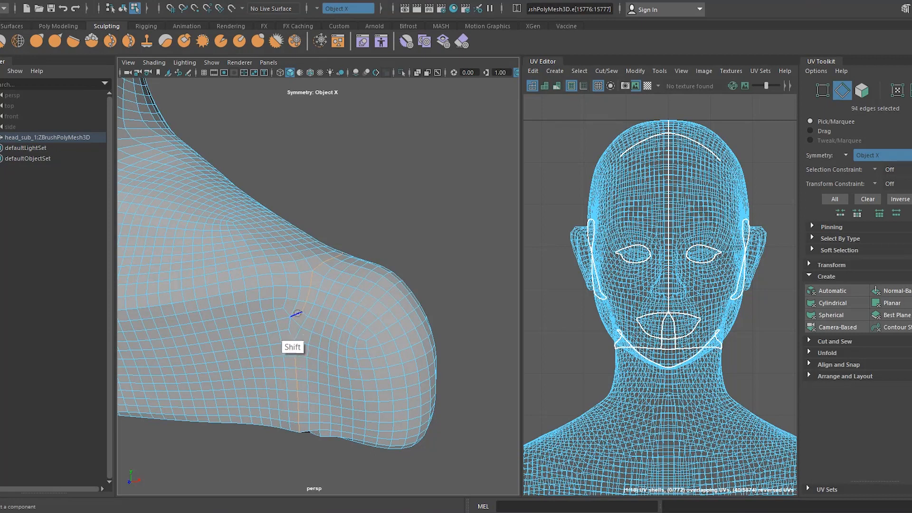
Turn symmetry off, select the whole head mesh as an object and unfold its UVs
left_click(443, 316)
right_click_drag(443, 316, 394, 252, "alt")
middle_click_drag(394, 251, 468, 264, "alt")
left_click_drag(468, 265, 482, 260, "alt")
right_click_drag(482, 259, 432, 161, "alt")
left_click_drag(432, 162, 383, 323, "alt")
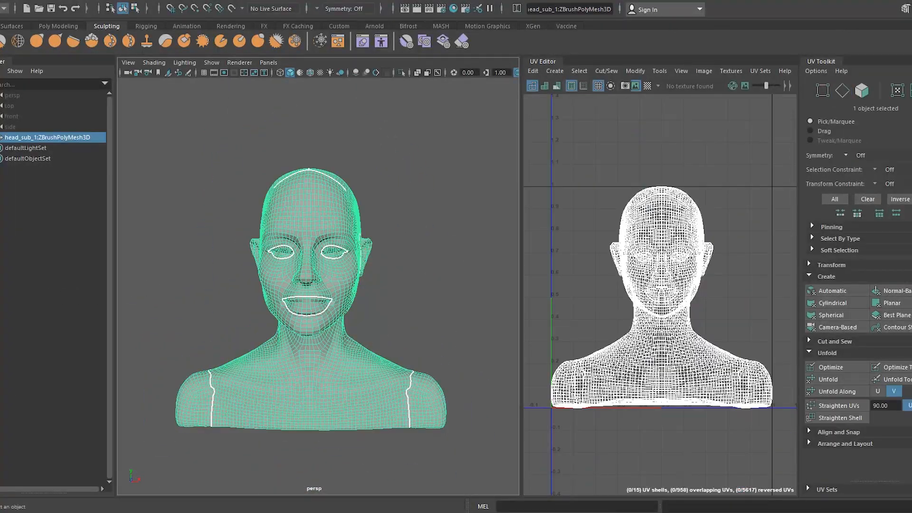
right_click_drag(428, 332, 439, 343, "alt")
mouse_move(464, 352)
left_mouse_down("alt")
mouse_move(350, 348)
mouse_move(465, 353)
mouse_move(457, 347)
left_mouse_up("alt")
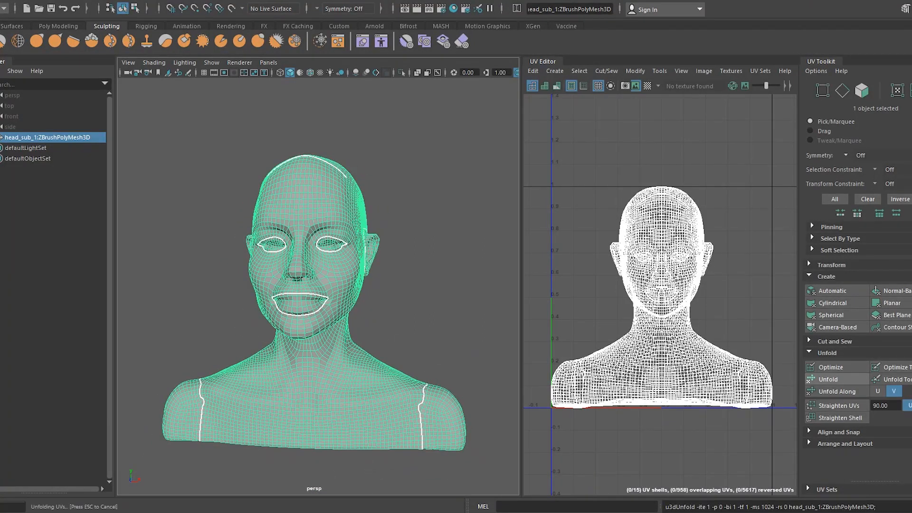
right_click_drag(423, 346, 430, 308, "alt")
right_click_drag(679, 232, 679, 233, "alt")
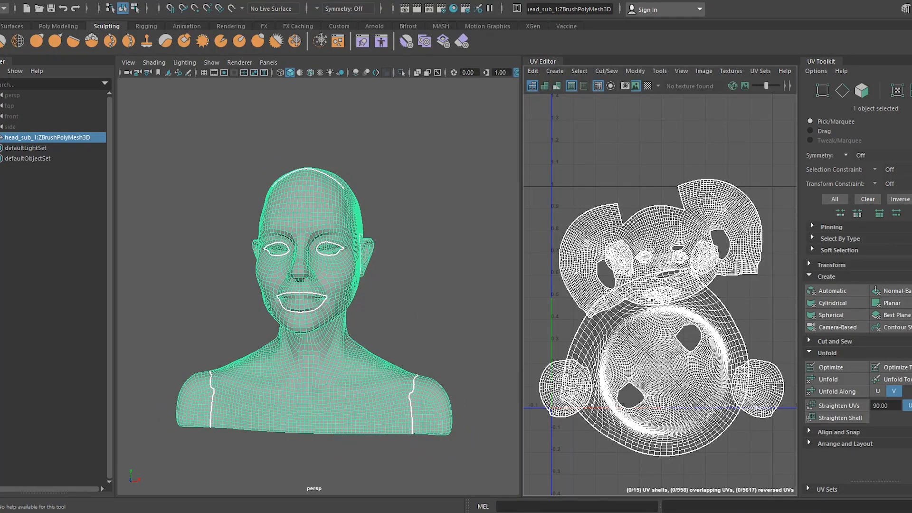
Select all UV shells of the head and lay them out without overlap in the UV tile
right_click_drag(680, 338, 642, 322)
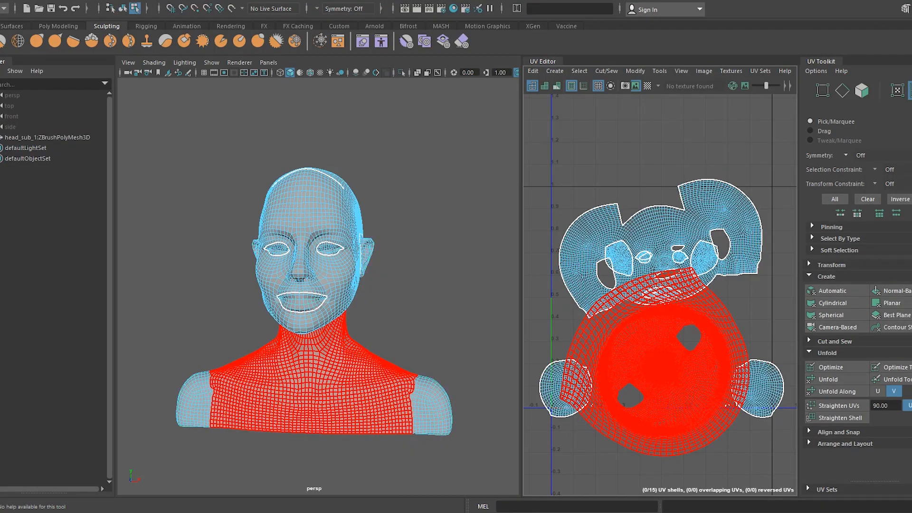
left_click(658, 228)
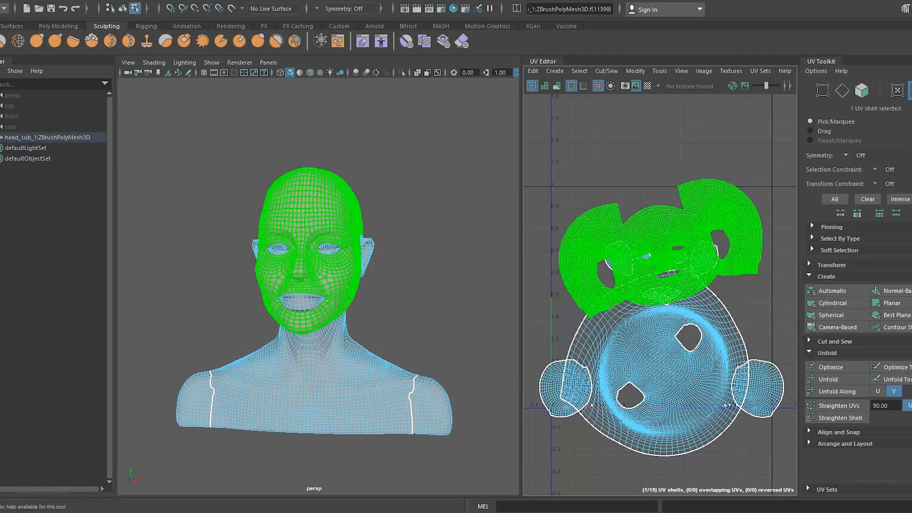
key("r")
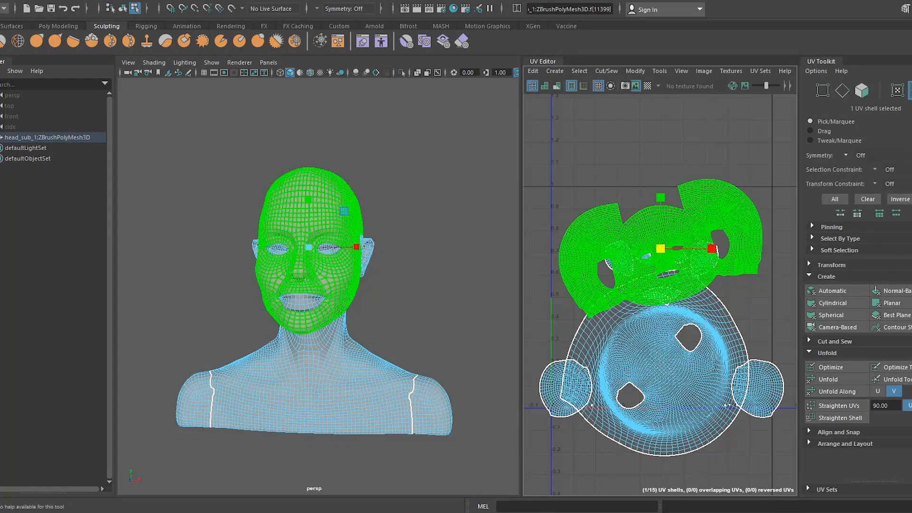
right_click_drag(685, 359, 651, 347)
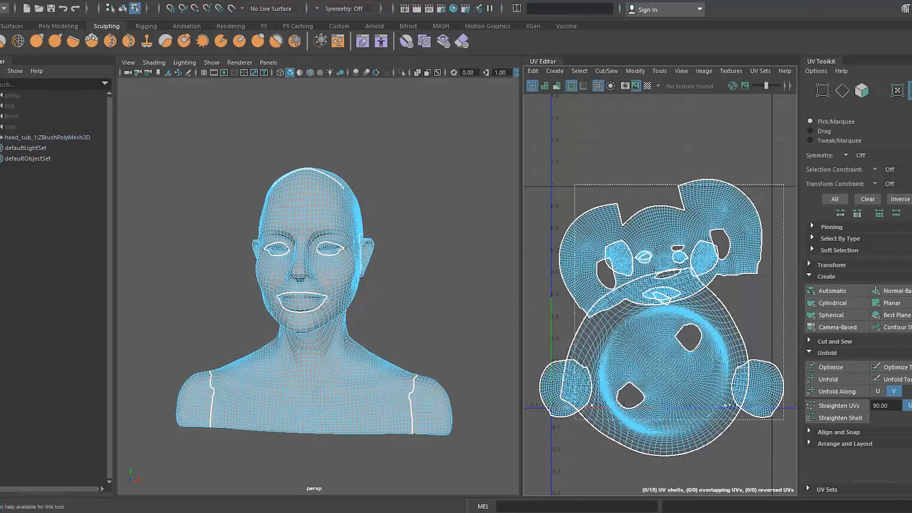
left_click_drag(784, 419, 783, 418)
left_click(838, 432)
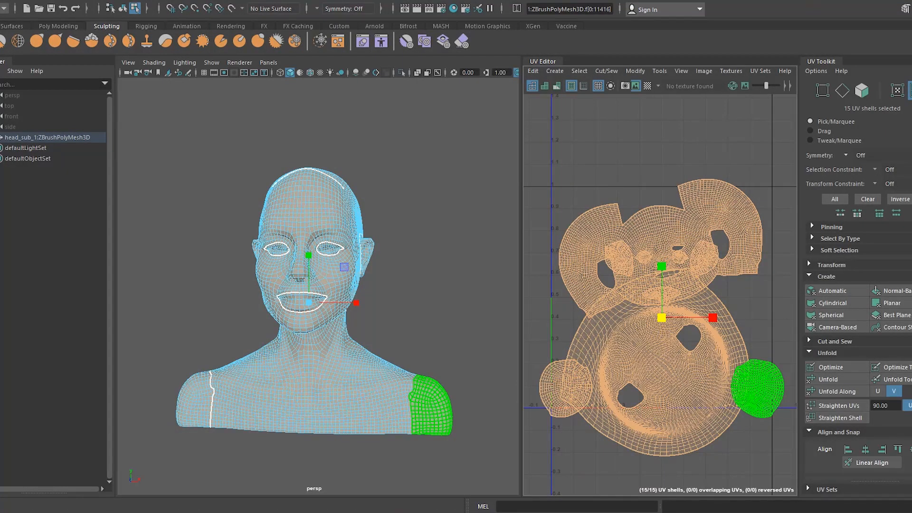
scroll(858, 278, "down", 5)
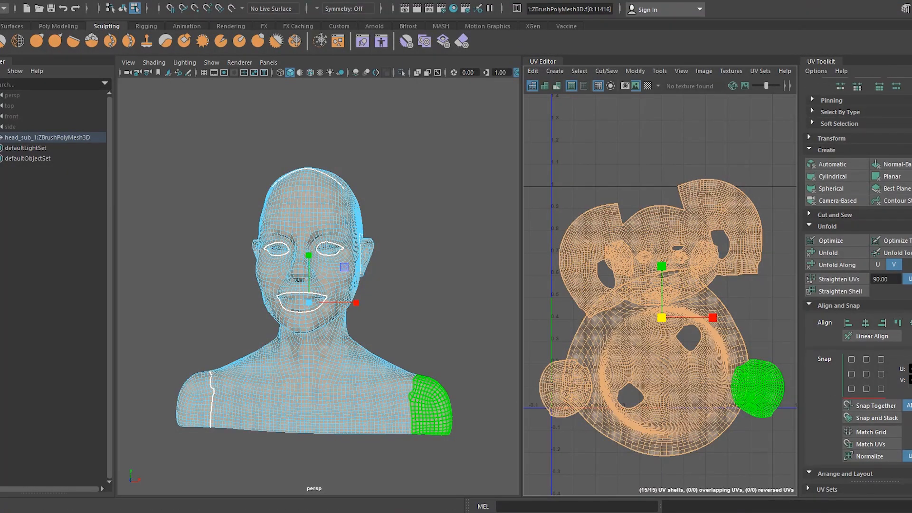
scroll(858, 285, "down", 5)
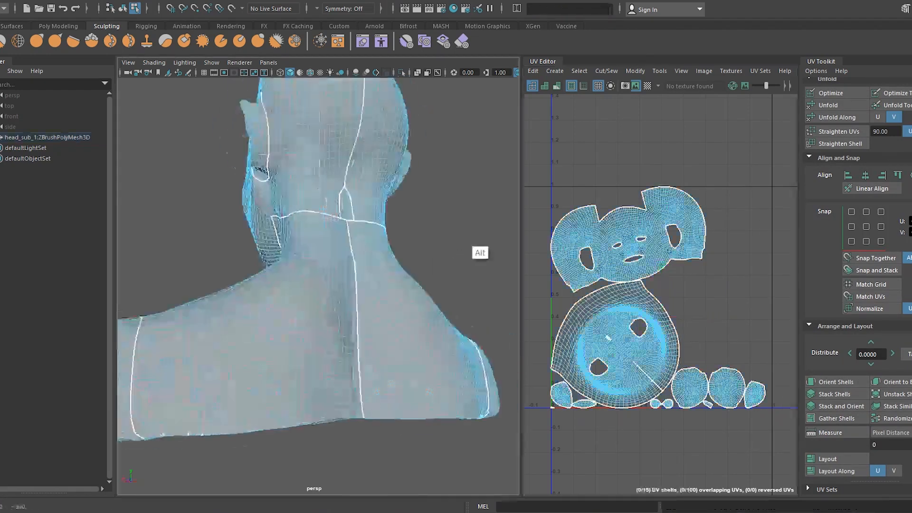
View the bust from behind and select the tiny UV shell lying inside the neck shell
left_click_drag(480, 255, 442, 264, "alt")
right_click(620, 346)
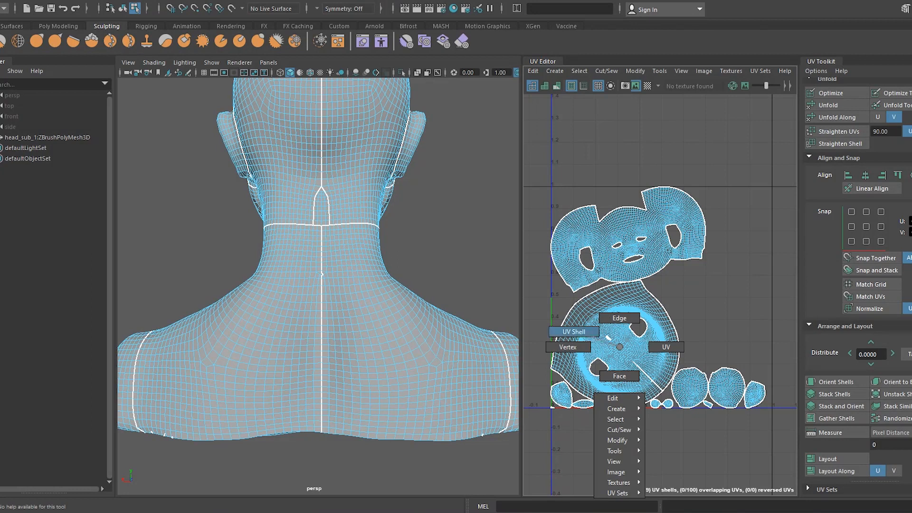
right_click_drag(608, 338, 604, 337)
left_click(608, 339)
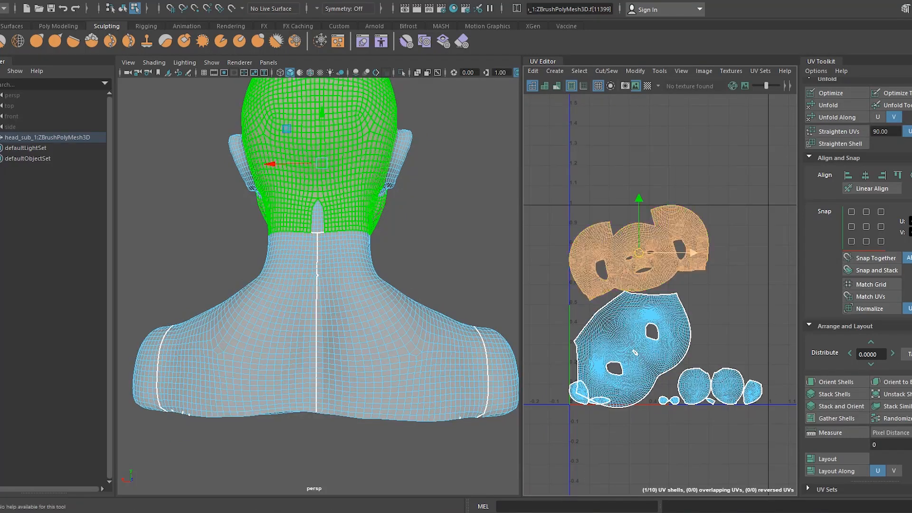
Rotate the face shell upright and enlarge it across the upper half of the UV tile
key("e")
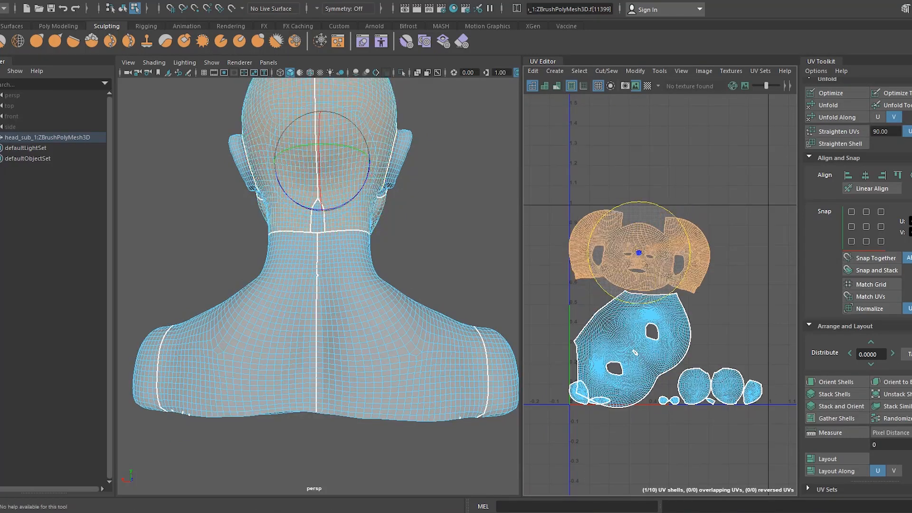
key("w")
left_click_drag(639, 253, 709, 252)
key("w")
left_click_drag(654, 199, 654, 205)
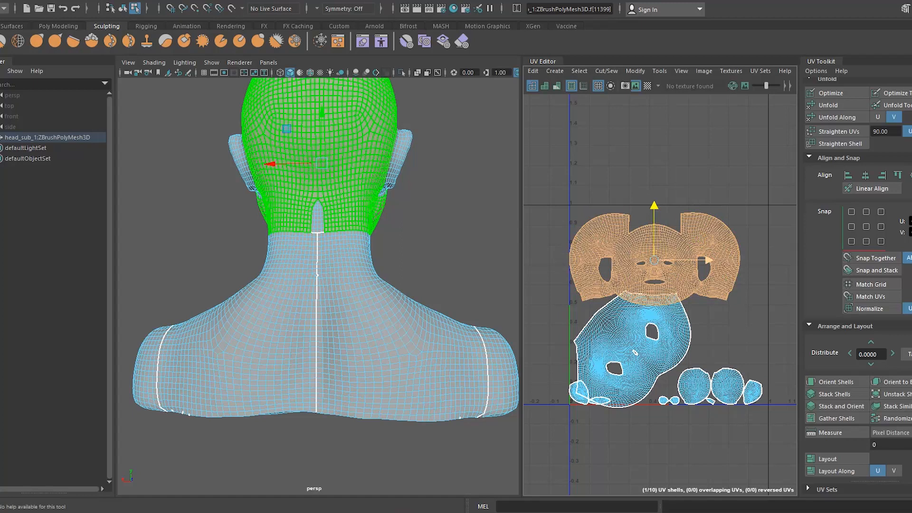
Shrink the neck and chest shell, rotate it upright and place it just below the face shell
left_click(635, 353)
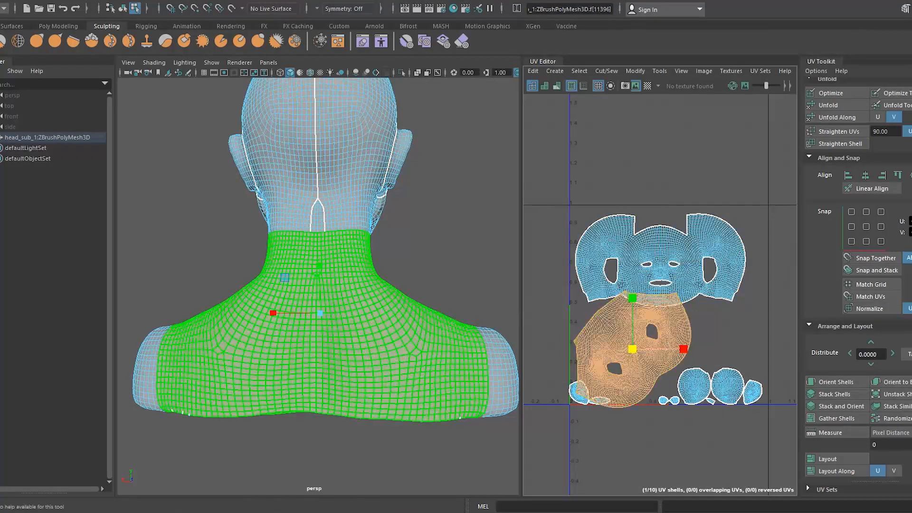
left_click_drag(632, 349, 611, 349)
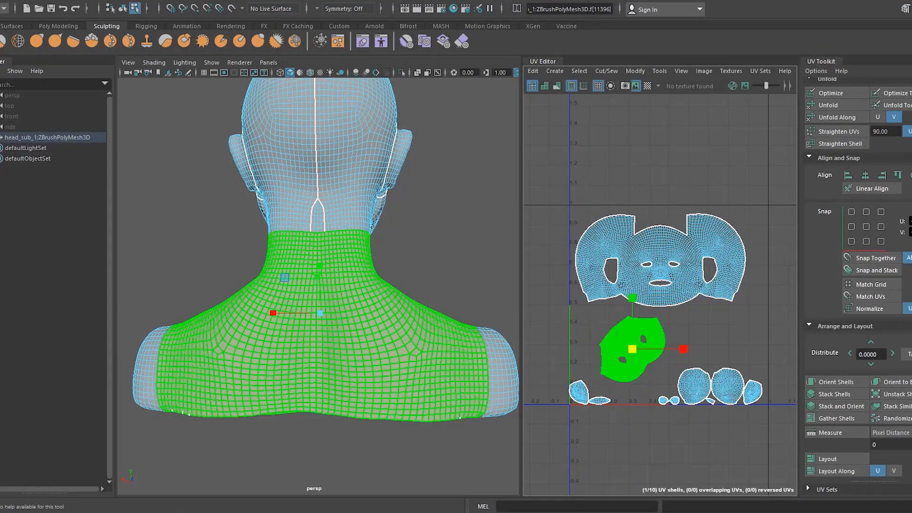
key("e")
left_click_drag(668, 385, 633, 401)
key("w")
left_click_drag(685, 350, 669, 349)
left_click_drag(617, 295, 617, 288)
Scale down the two shoulder shells together and move them up beside the neck shell, below the face shell
left_click(696, 387)
left_click(727, 387, "shift")
key("r")
left_click_drag(711, 386, 696, 386)
left_click(698, 386)
left_click(723, 386, "shift")
left_click(712, 361)
left_click(721, 386)
left_click(701, 386, "shift")
key("w")
left_click_drag(711, 357, 711, 308)
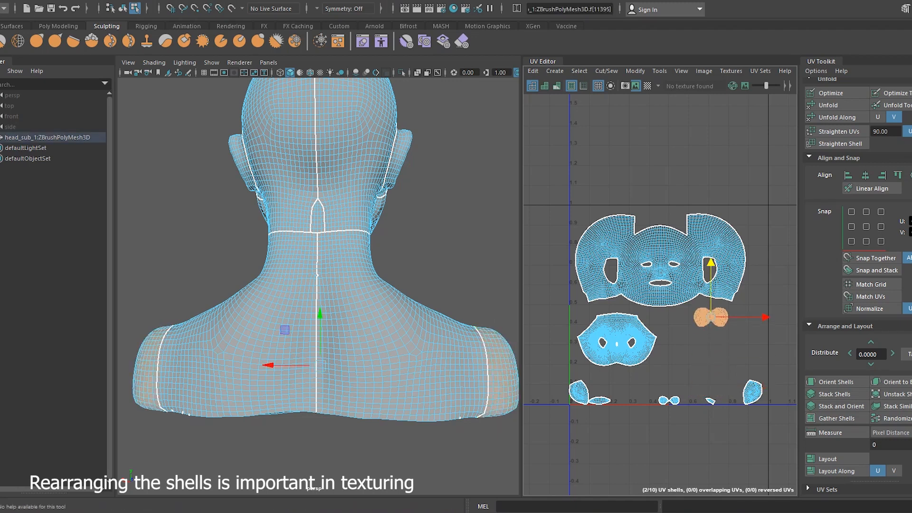
Select both ear shells and move them up to just below the outer sides of the face shell
left_click_drag(317, 216, 460, 220, "alt")
left_click(579, 392)
left_click_drag(418, 285, 416, 286, "alt")
left_click(753, 392, "shift")
left_click_drag(666, 340, 694, 340)
Shift the neck shell toward the tile's centre and nudge the ear shell next to it into place
left_click(630, 330)
left_click(578, 311)
left_click_drag(579, 256, 579, 261)
left_click_drag(633, 316, 641, 315)
left_click_drag(586, 261, 586, 264)
left_click(752, 311)
Move the inner mouth shell up and across to the space below the shoulder shells
left_click(600, 401)
left_click_drag(600, 346, 600, 332)
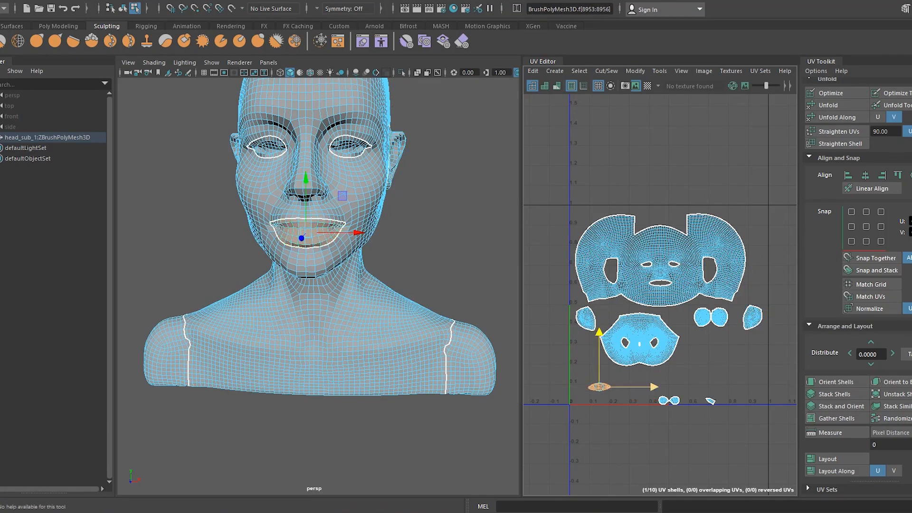
left_click_drag(774, 342, 784, 343)
left_click(774, 328)
Enlarge the two eye socket shells together and move them into the free space beneath the mouth shell
left_click_drag(651, 410, 687, 393)
key("r")
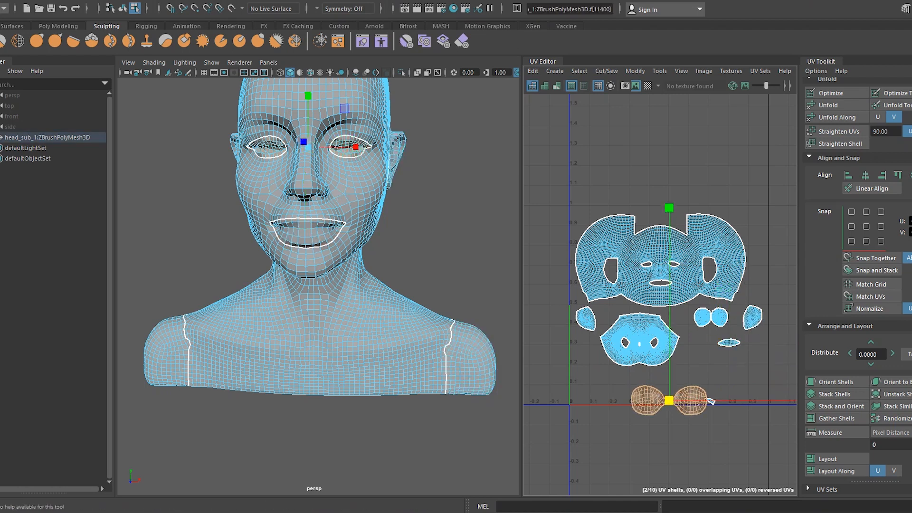
key("w")
left_click_drag(669, 346, 669, 325)
left_click_drag(723, 380, 779, 379)
Place the last small shell beside the shoulder shells and lower the neck shell in the UV tile
left_click(711, 401)
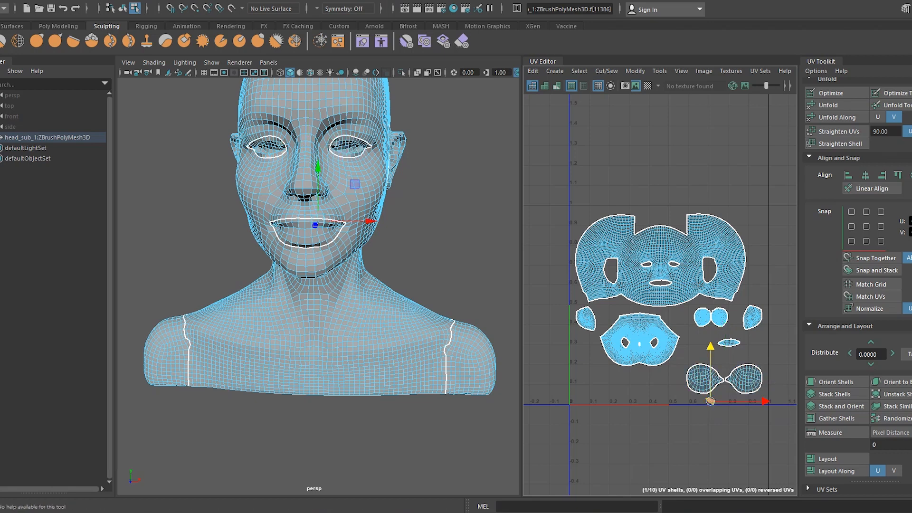
left_click_drag(709, 337, 683, 321)
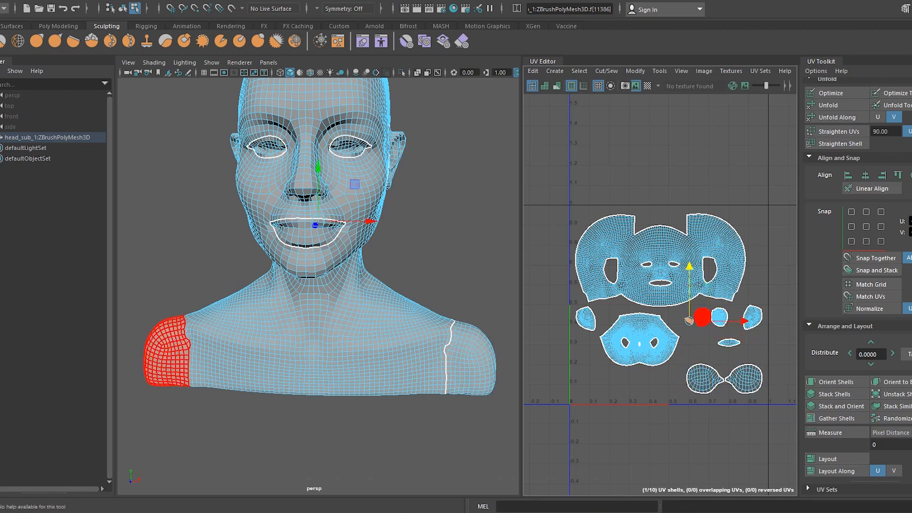
left_click(637, 354)
left_click_drag(639, 301, 759, 331)
Lower the mouth shell to just above the eye socket shells, and move the shoulder, small and adjacent ear shells down with it
left_click_drag(721, 264, 729, 306)
left_click(730, 343)
left_click(752, 321)
left_click(719, 321, "shift")
left_click(703, 321, "shift")
left_click(682, 324, "shift")
left_click_drag(720, 266, 721, 284)
left_click(723, 308)
Enlarge the ear shell beside the shoulder shells, and select the opposite ear shell for scaling
left_click(752, 339)
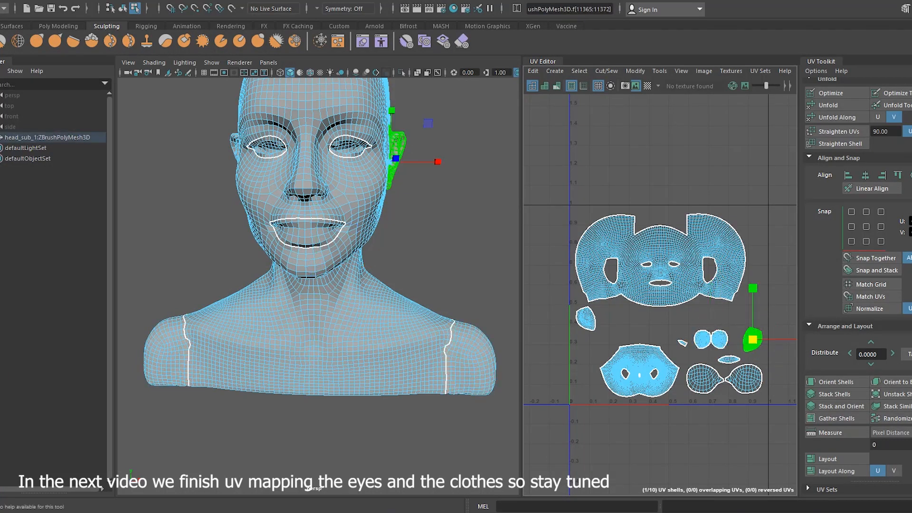
left_click(585, 318)
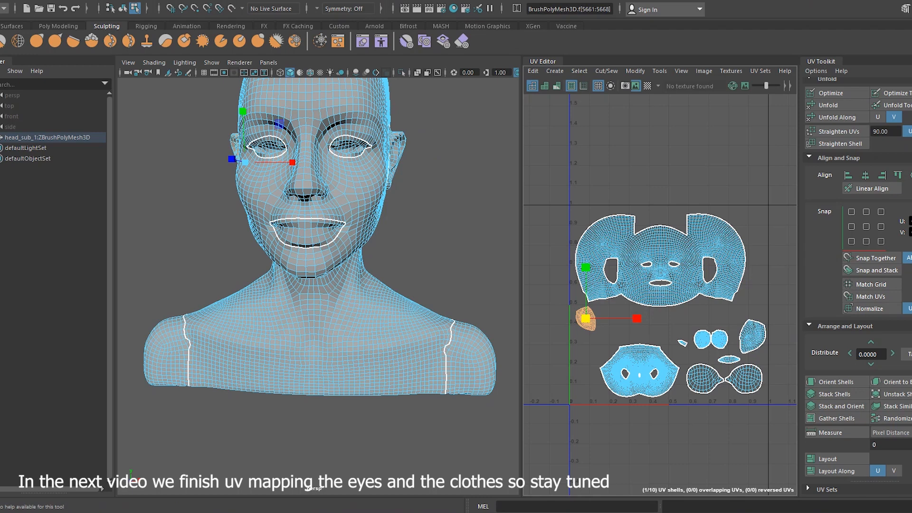